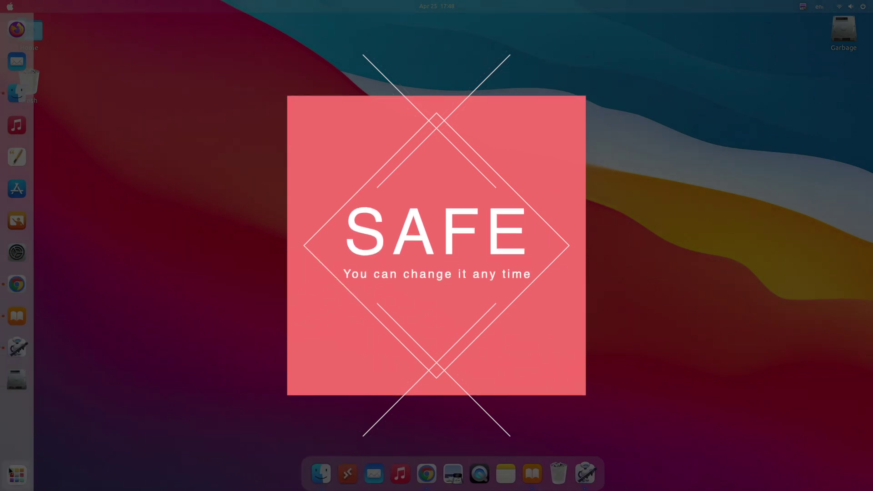
# Examine the Mac-style desktop by opening, maximising and minimising the file manager and browser windows
pyautogui.click(17, 475)
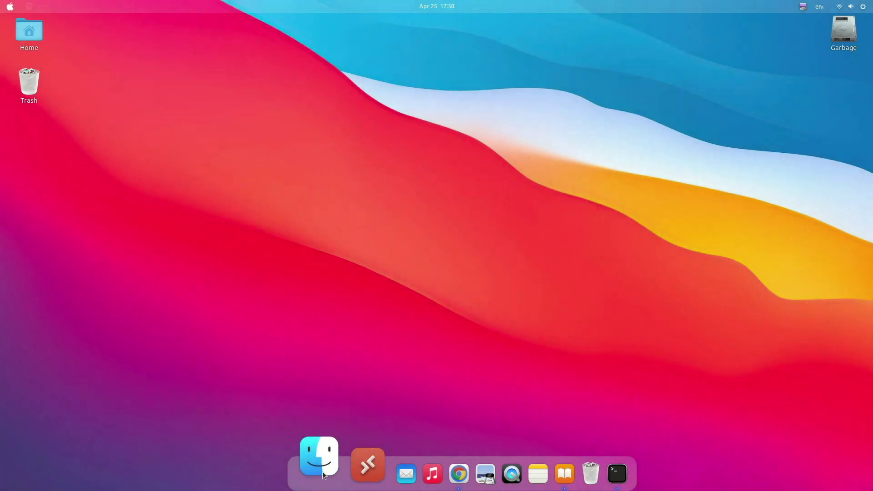
pyautogui.click(322, 468)
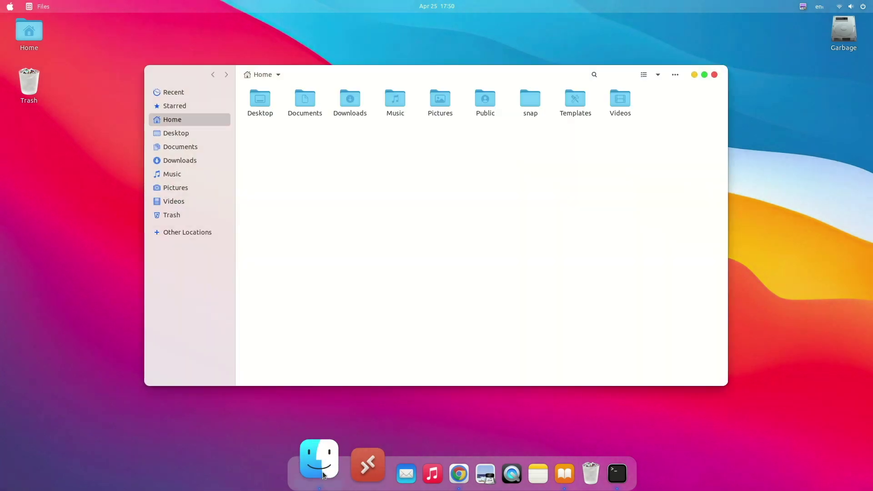
pyautogui.click(703, 74)
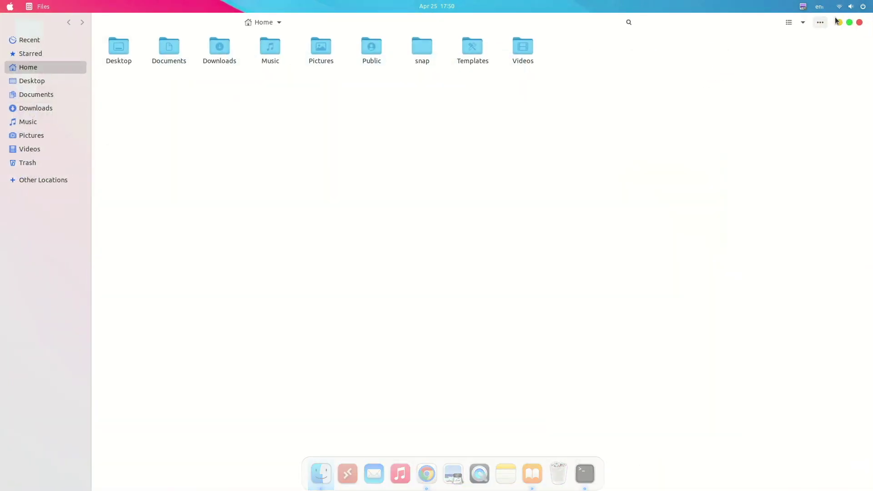
pyautogui.click(841, 23)
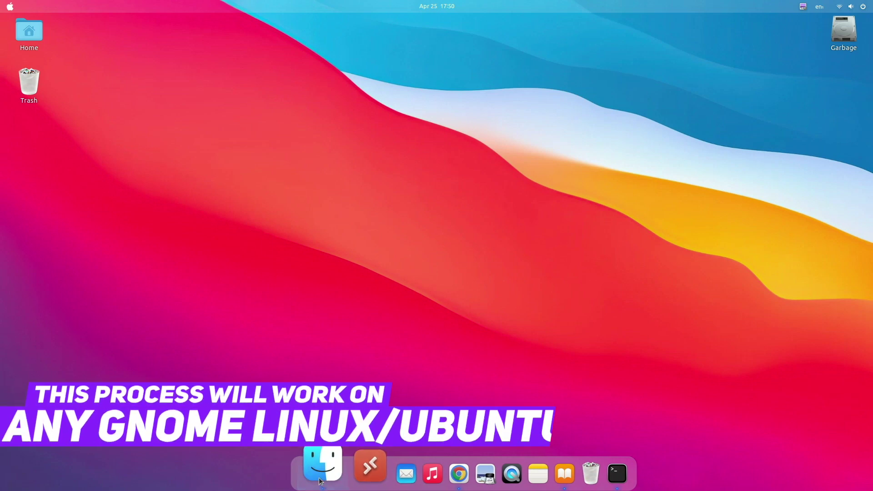
pyautogui.click(319, 466)
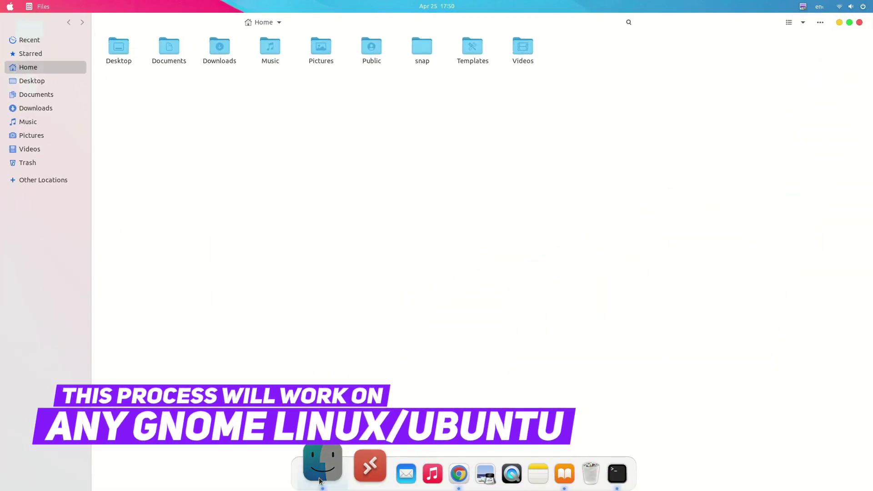
pyautogui.click(165, 49)
pyautogui.click(423, 48)
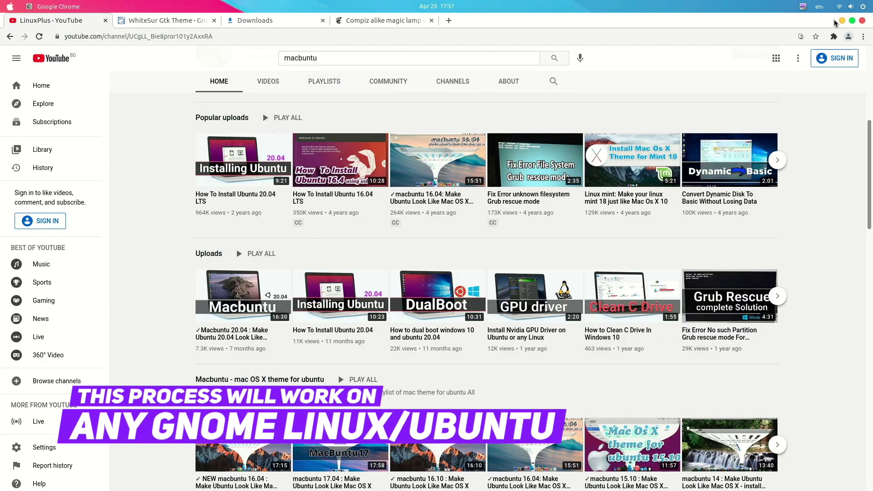
pyautogui.press('super+h')
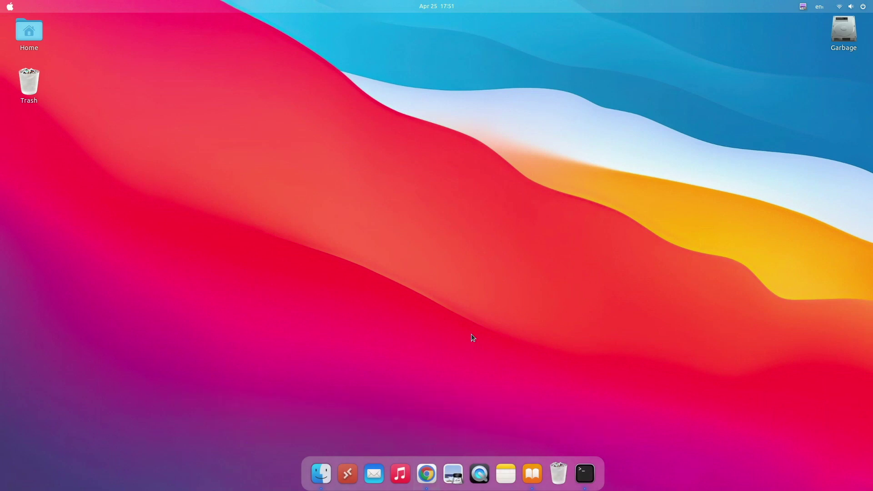
pyautogui.click(801, 7)
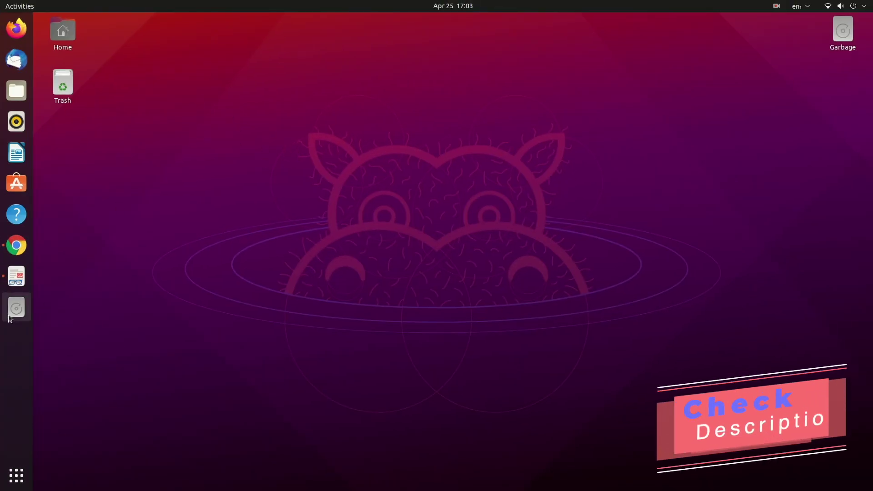
# Open the PDF of links and launch its four gnome-look.org pages: 1102582, 1405530, 1408466 and 1399398
pyautogui.click(12, 276)
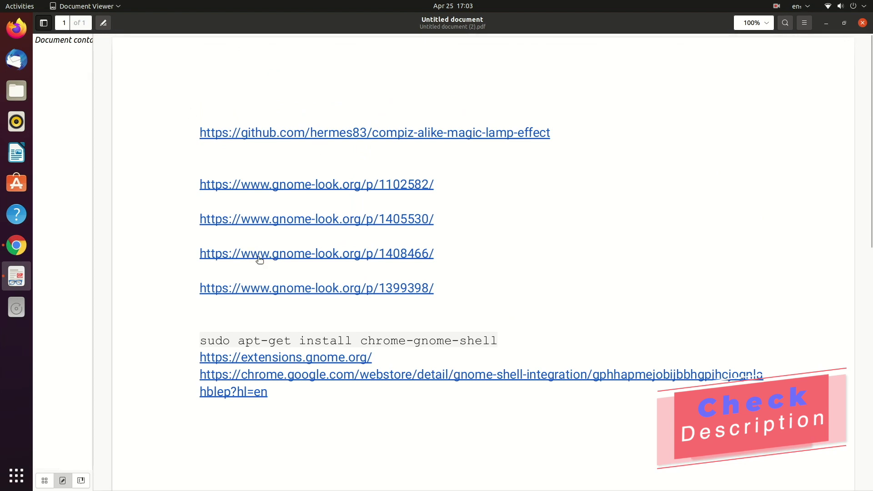
pyautogui.scroll(-5, 203, 264)
pyautogui.scroll(3, 203, 264)
pyautogui.scroll(-3, 202, 263)
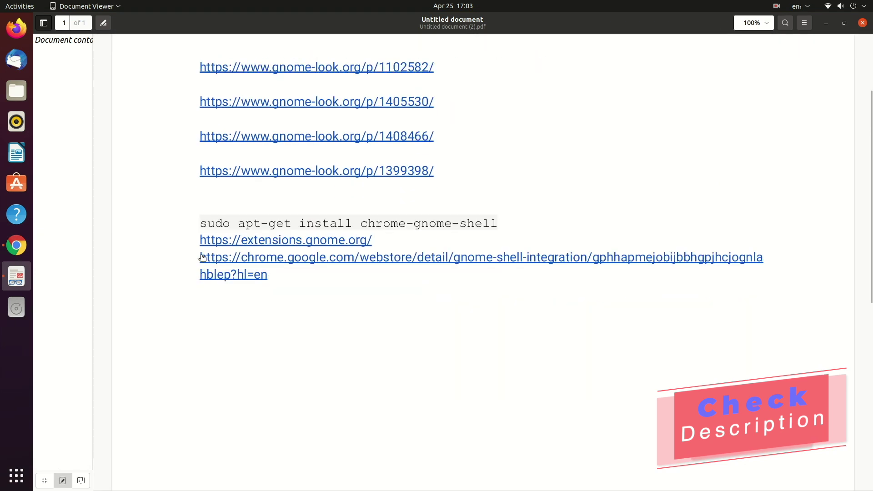
pyautogui.click(260, 67)
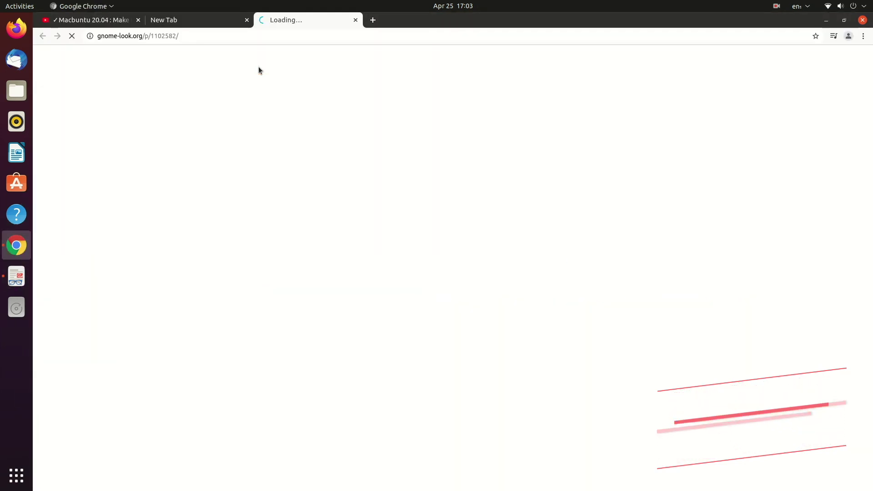
pyautogui.click(16, 276)
pyautogui.click(330, 104)
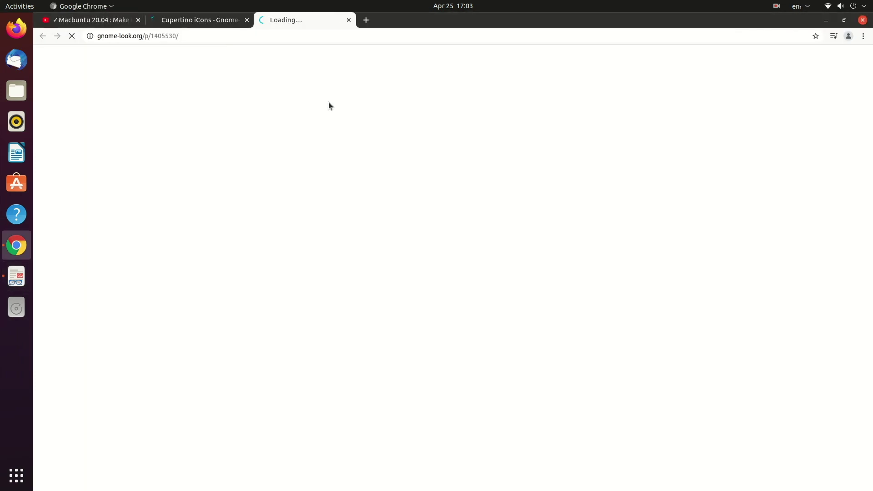
pyautogui.click(17, 275)
pyautogui.click(266, 144)
pyautogui.click(16, 276)
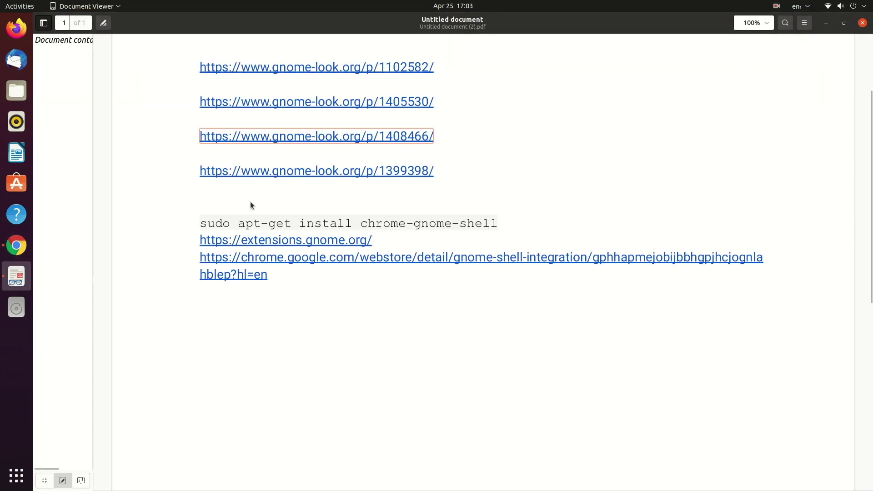
pyautogui.click(265, 172)
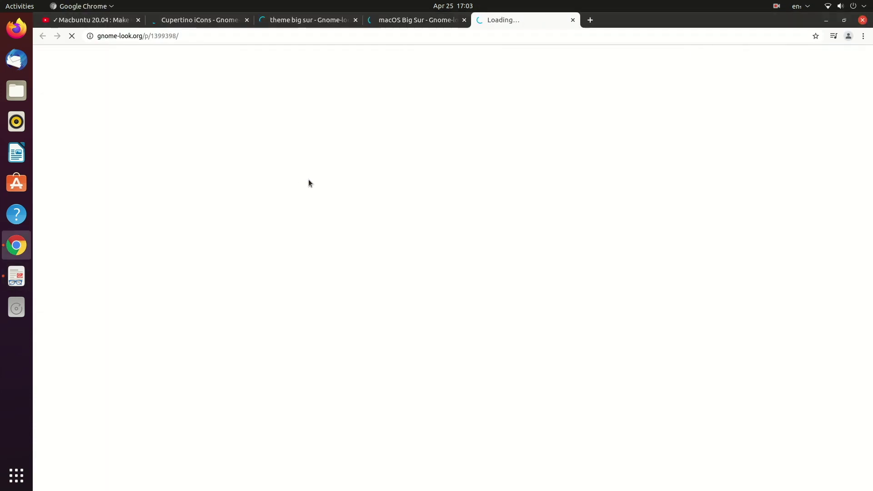
# Review the four opened theme pages and move the theme big sur page ahead of Cupertino iCons
pyautogui.click(169, 20)
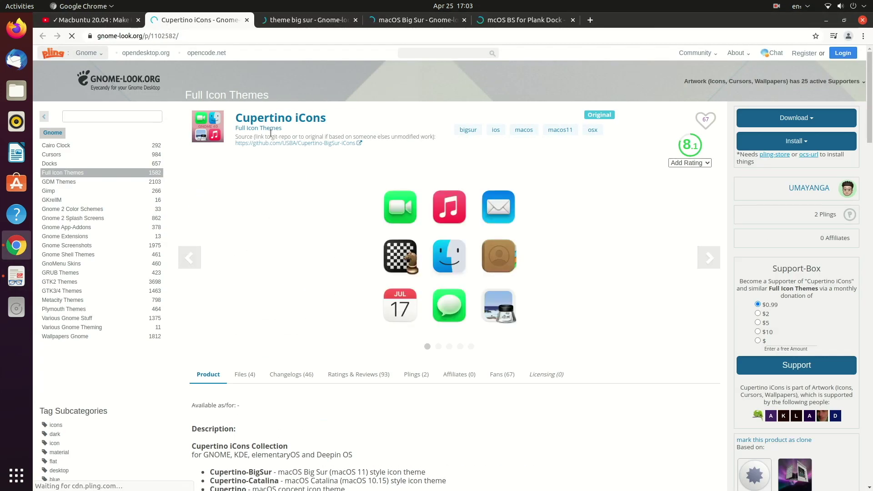
pyautogui.click(301, 18)
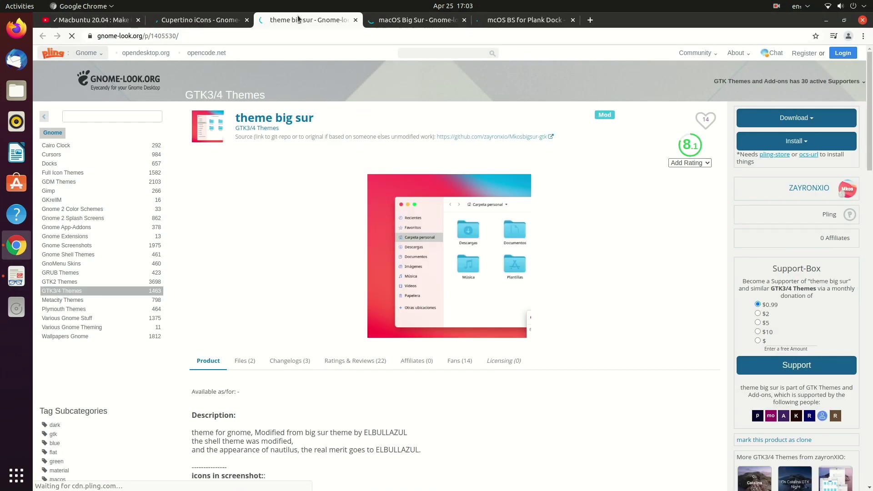
pyautogui.moveTo(301, 16); pyautogui.dragTo(193, 18)
pyautogui.click(430, 29)
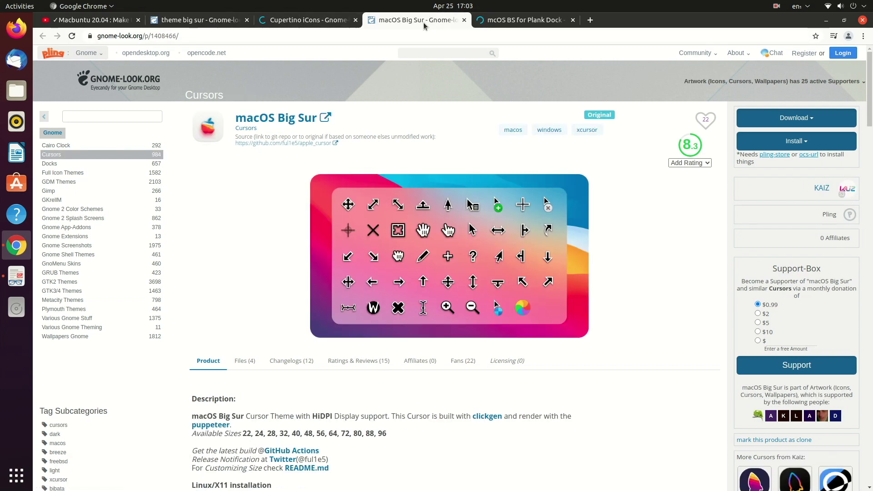
pyautogui.click(523, 20)
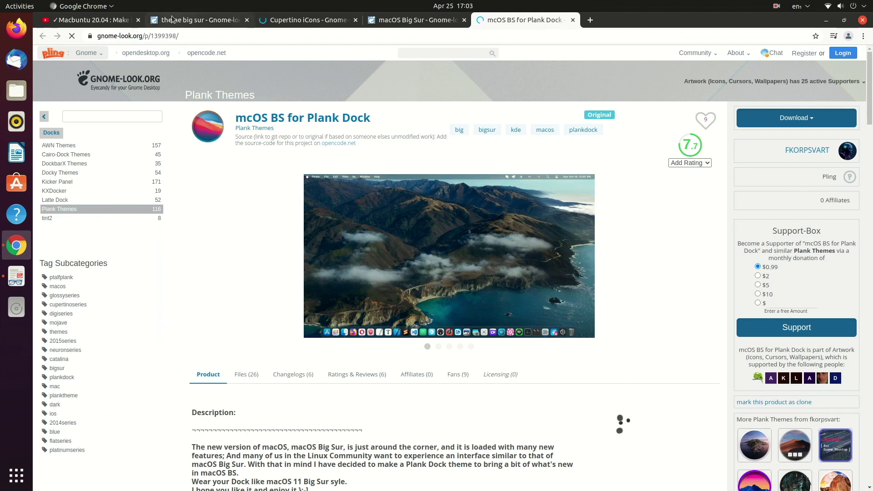
# Download Bigsur-gtk.tar.xz and mkos-BigSur-Dark-gtk.tar.xz from the theme big sur page's file list
pyautogui.click(195, 20)
pyautogui.scroll(-3, 309, 371)
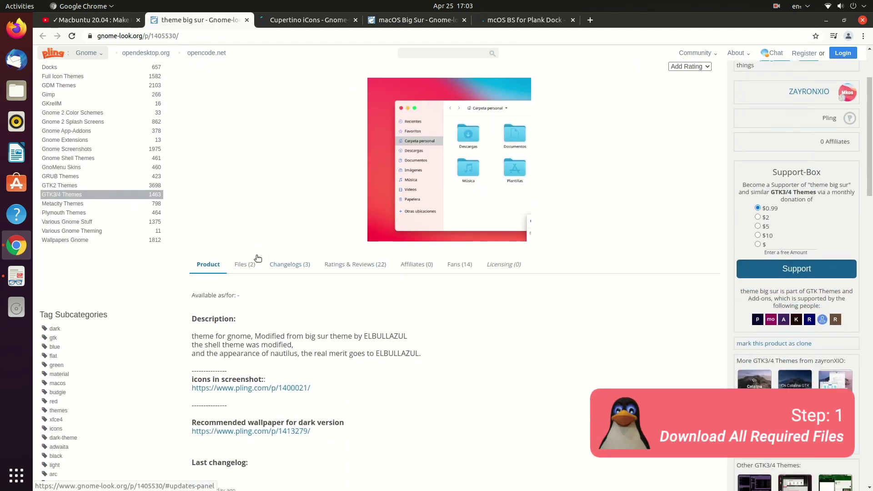
pyautogui.click(249, 274)
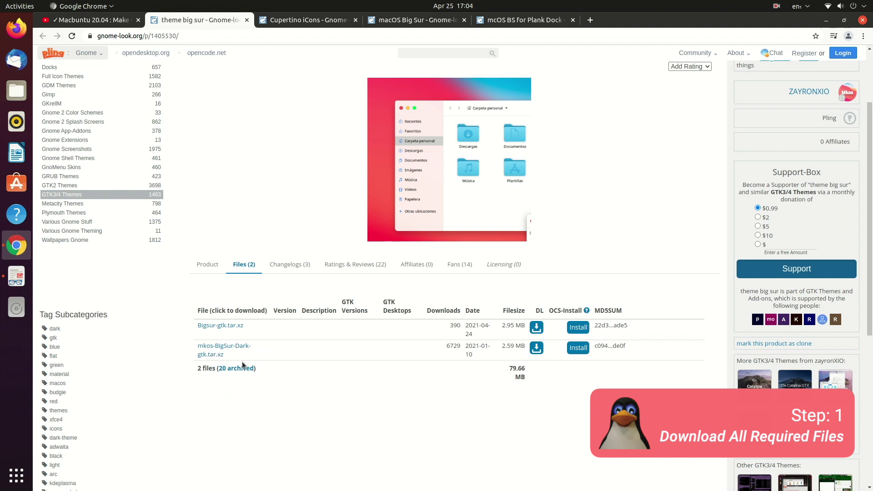
pyautogui.click(536, 328)
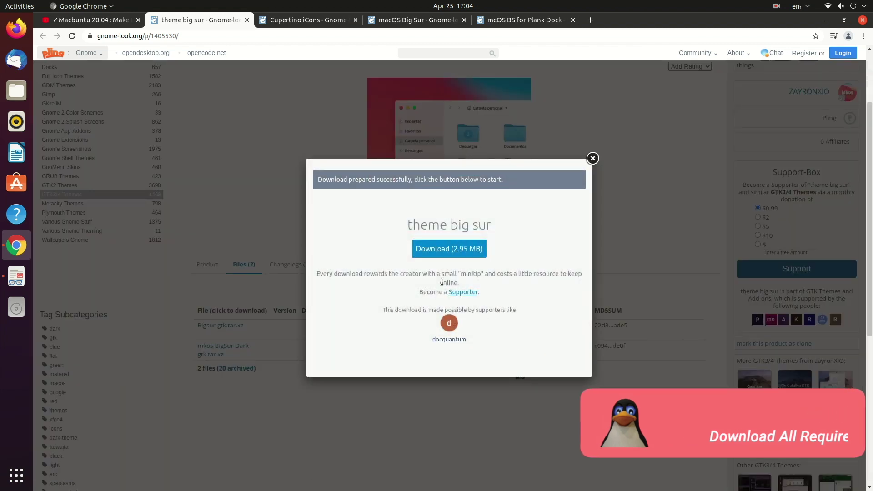
pyautogui.click(428, 251)
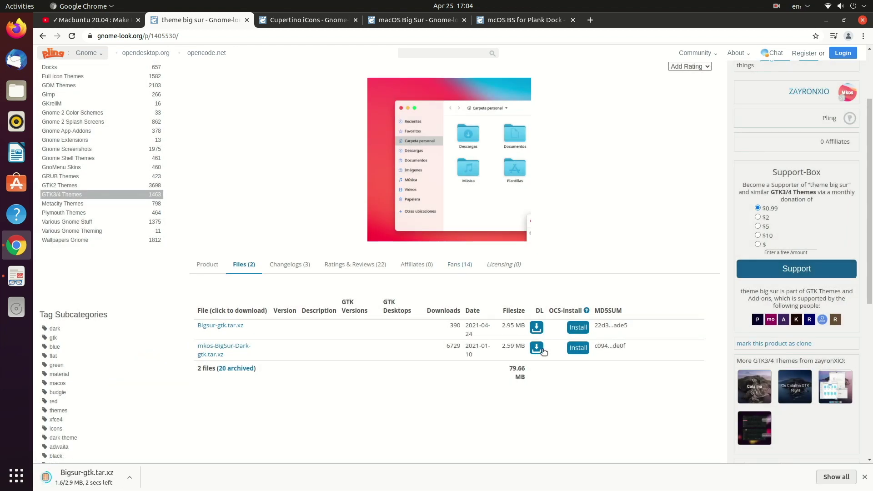
pyautogui.click(538, 348)
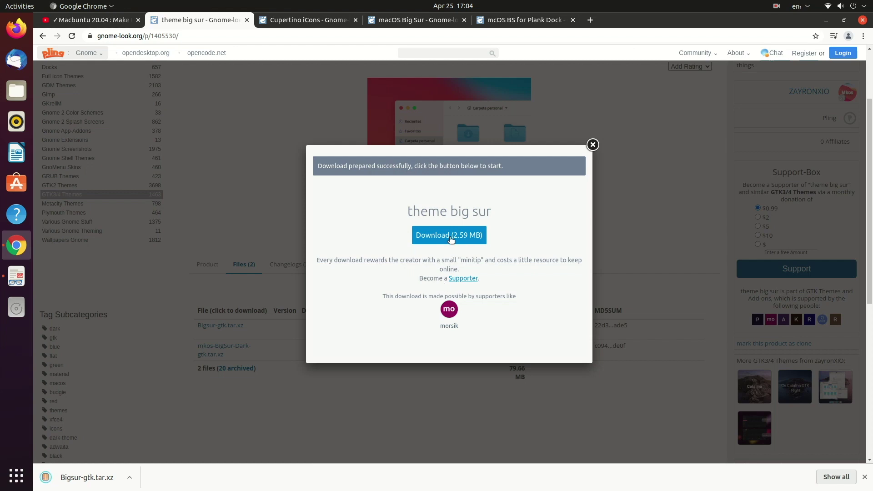
pyautogui.click(450, 237)
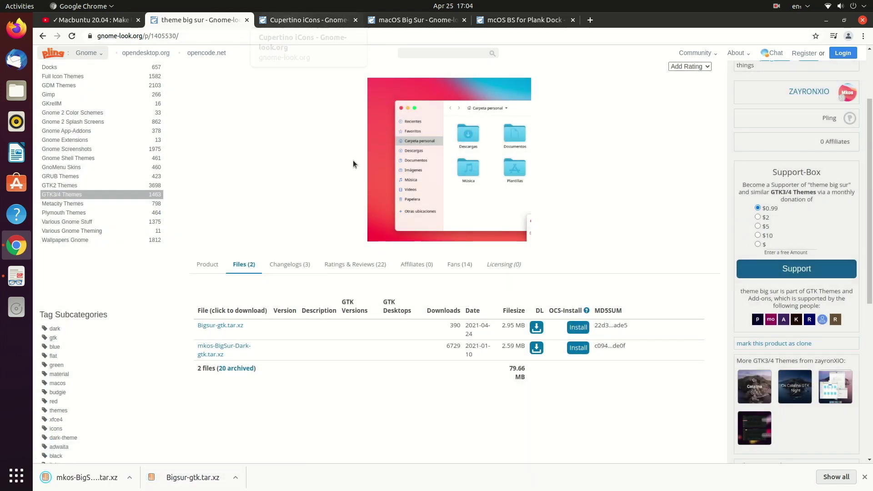
# Show the downloaded theme archives in the Downloads folder, create a new folder named Theme there, and return to the browser
pyautogui.click(841, 478)
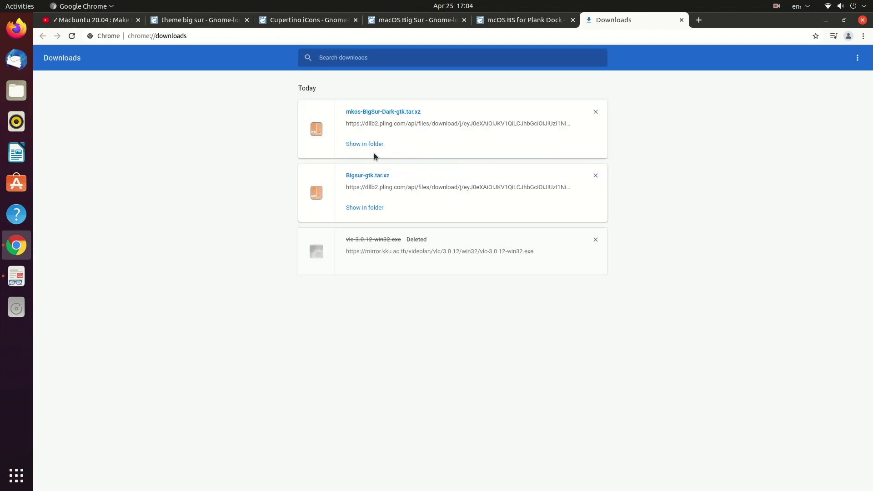
pyautogui.click(372, 145)
pyautogui.rightClick(270, 169)
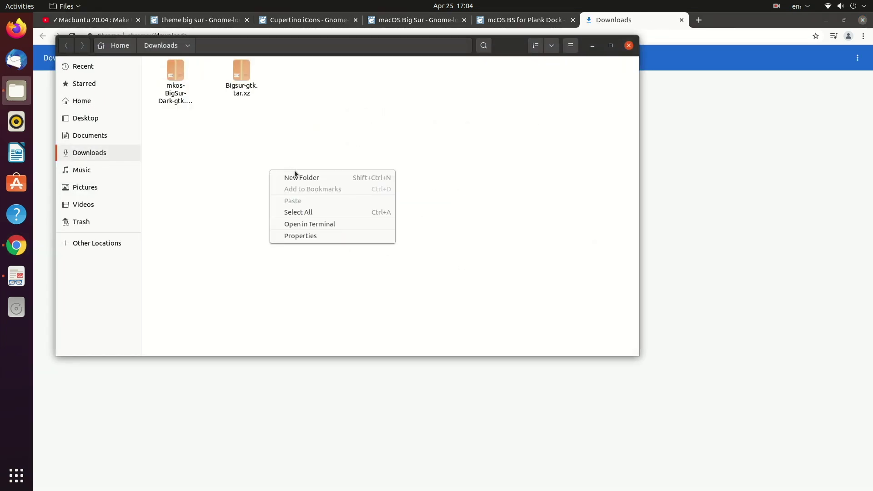
pyautogui.click(304, 177)
pyautogui.write('Theme')
pyautogui.press('Return')
pyautogui.moveTo(341, 123); pyautogui.dragTo(181, 79)
pyautogui.click(669, 268)
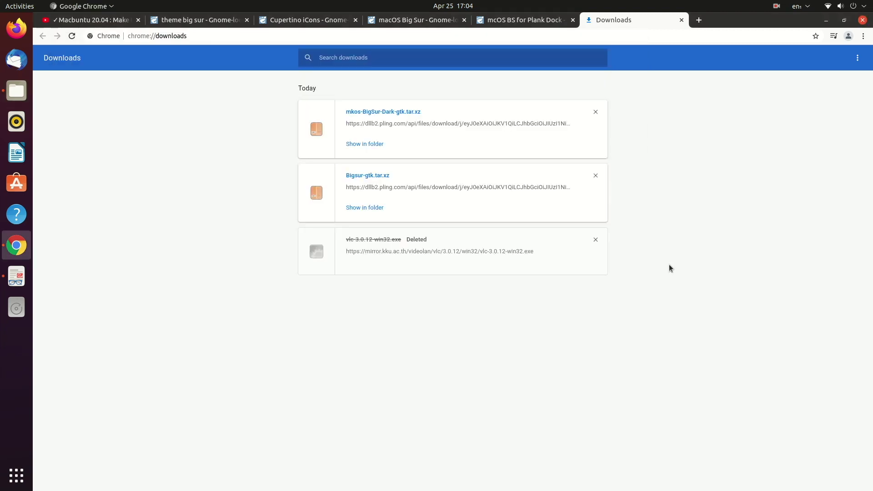
# Close the theme big sur page and download Cupertino-BigSur.tar.xz from the Cupertino iCons file list
pyautogui.click(202, 21)
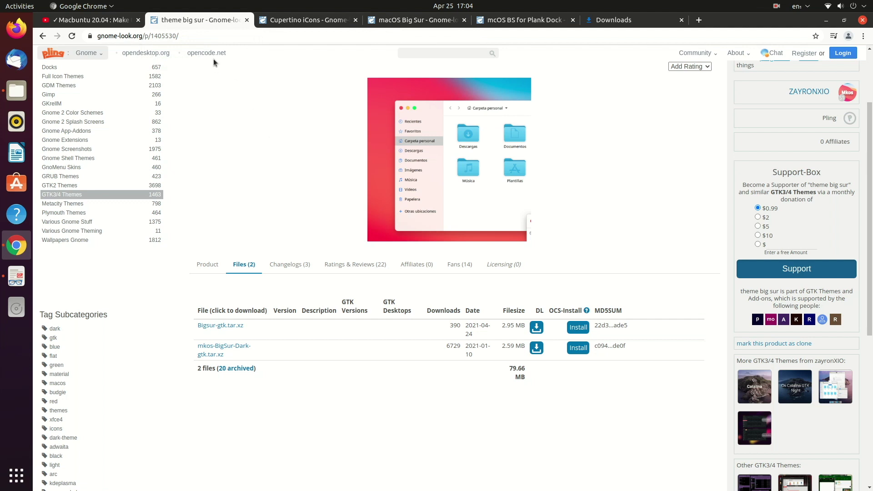
pyautogui.middleClick(210, 16)
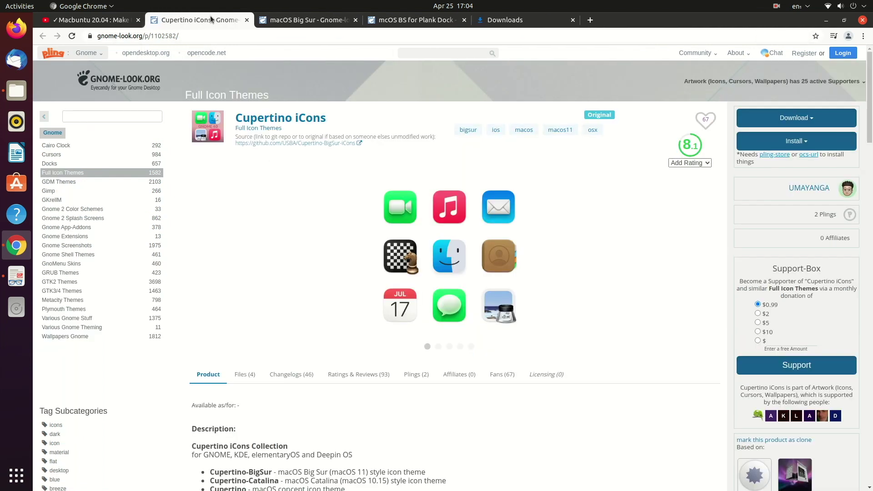
pyautogui.click(237, 375)
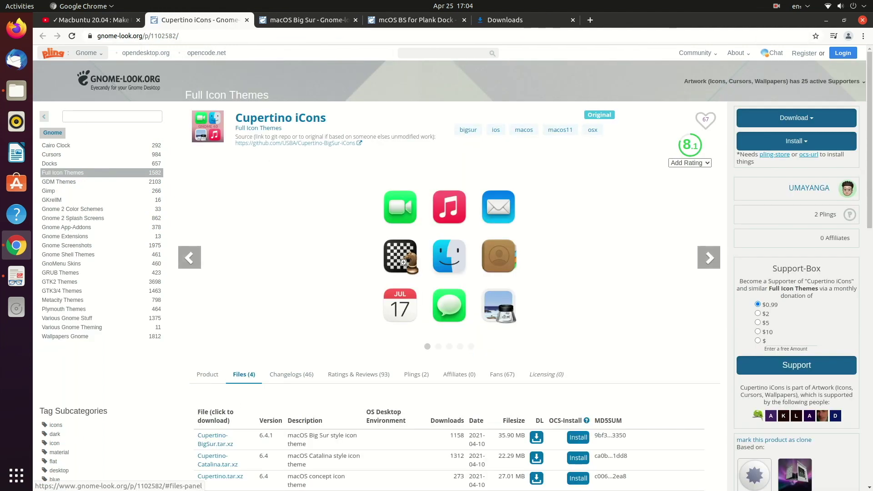
pyautogui.scroll(-4, 401, 263)
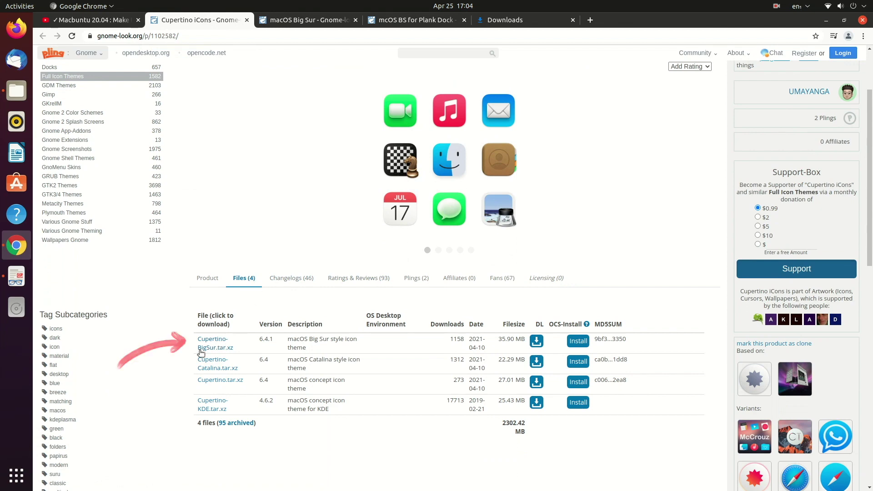
pyautogui.click(537, 342)
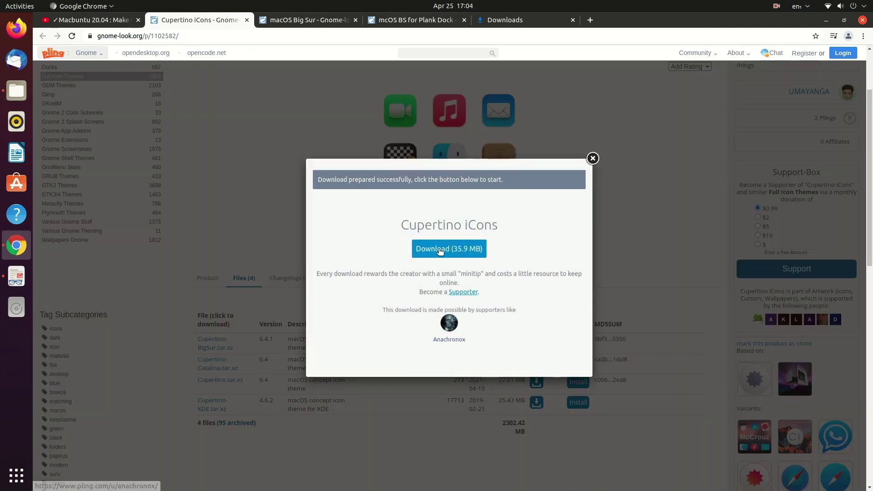
pyautogui.click(443, 246)
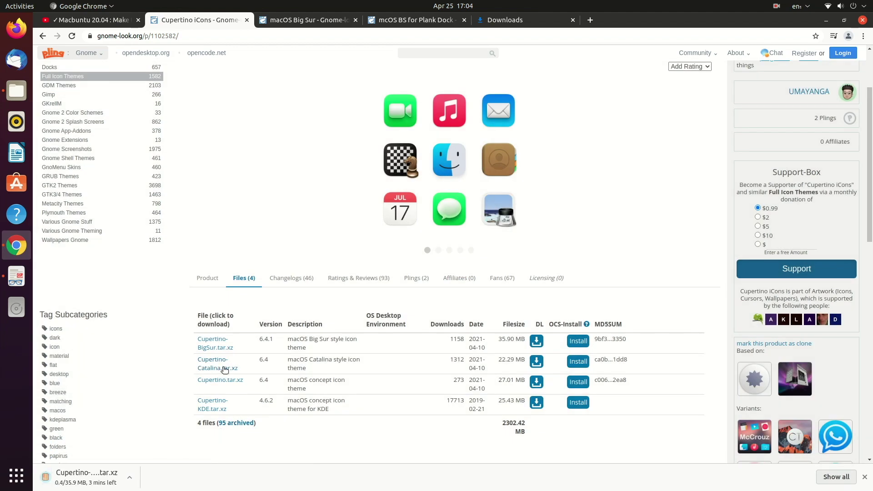
# Close the Cupertino iCons page and download macOSBigSur.tar.gz from the macOS Big Sur cursor page's file list
pyautogui.middleClick(189, 21)
pyautogui.scroll(-3, 253, 362)
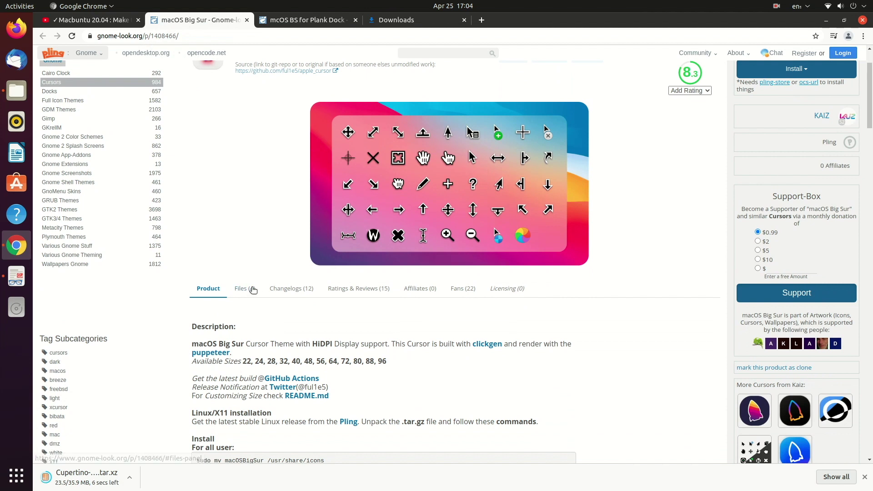
pyautogui.click(253, 289)
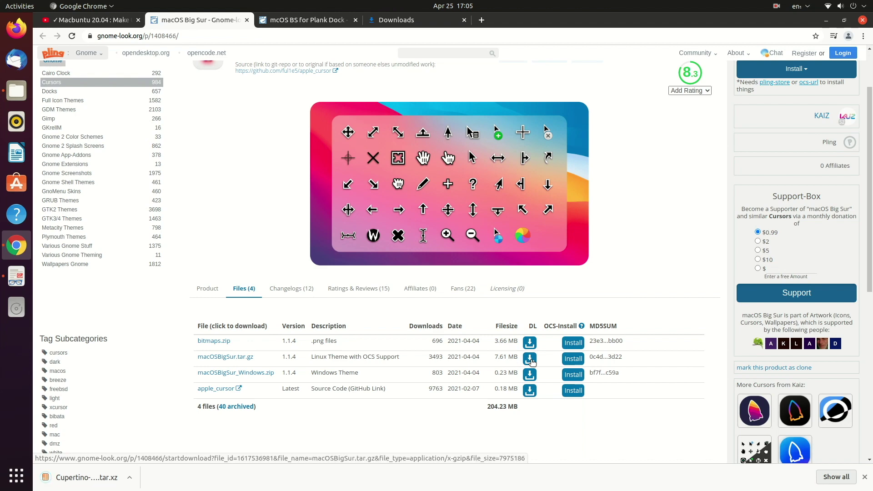
pyautogui.click(531, 361)
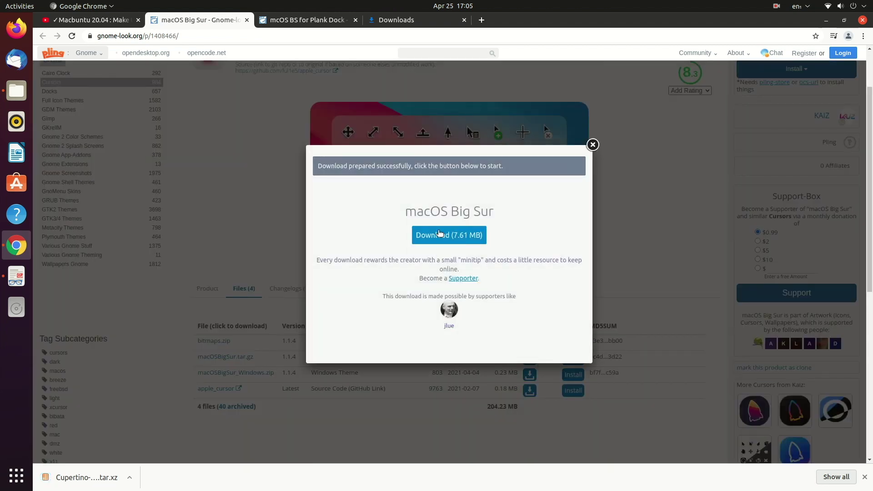
pyautogui.click(451, 239)
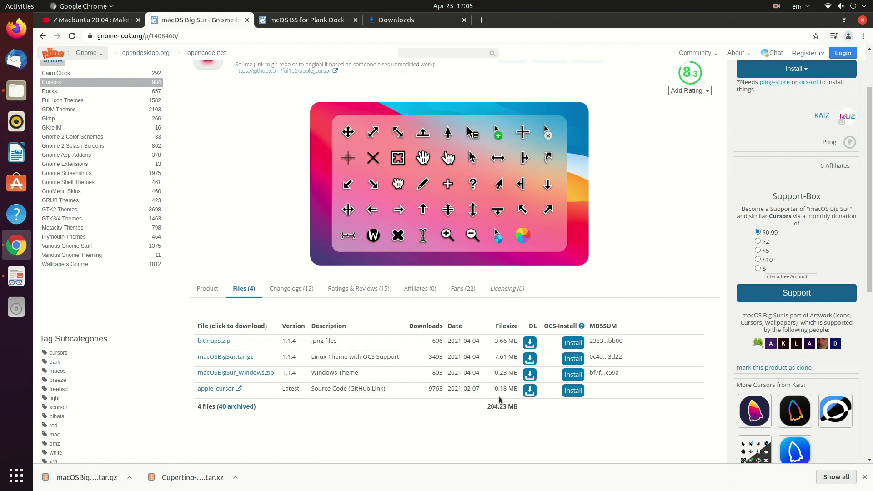
# Follow the apple_cursor source code link, and show the downloaded macOSBigSur.tar.gz in the Downloads folder
pyautogui.click(523, 393)
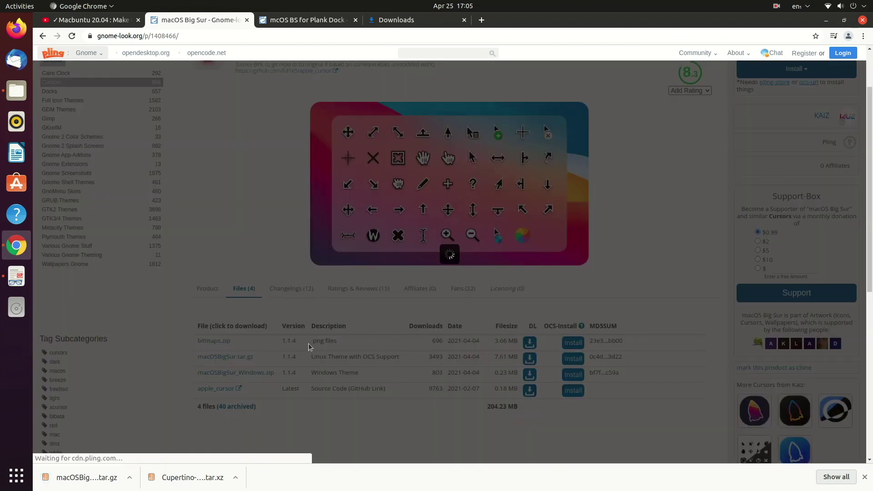
pyautogui.click(452, 225)
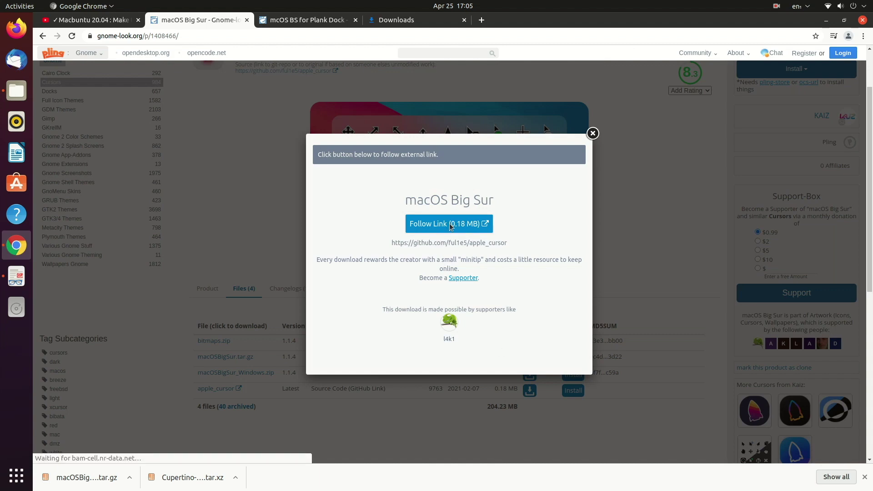
pyautogui.click(836, 477)
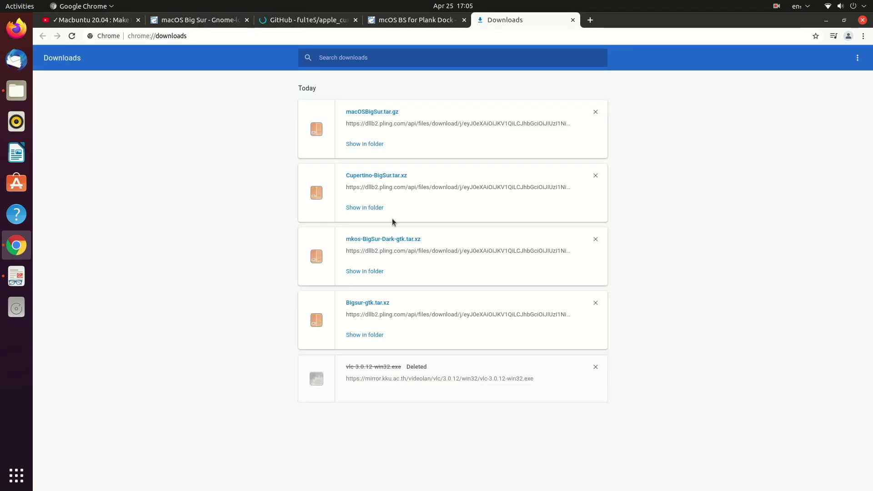
pyautogui.click(352, 144)
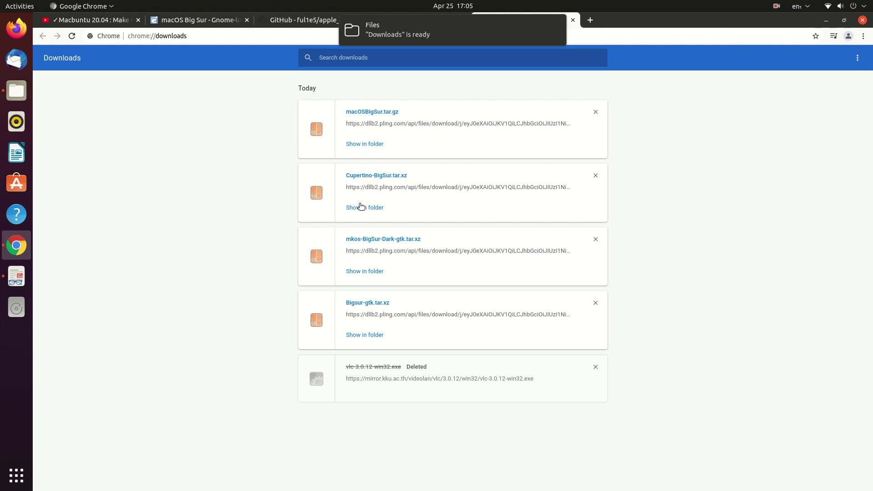
pyautogui.click(195, 20)
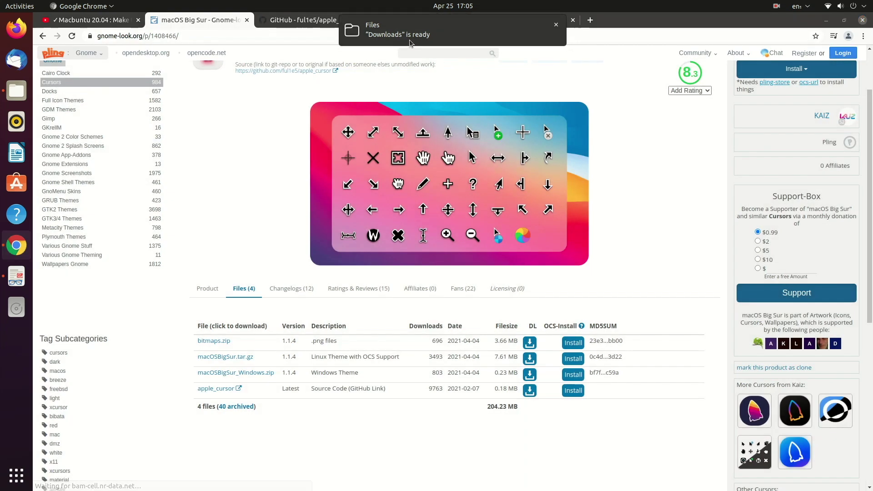
pyautogui.click(411, 36)
# Create a folder named iCon in Downloads and move macOSBigSur.tar.gz and Cupertino-BigSur.tar.xz into it
pyautogui.rightClick(339, 160)
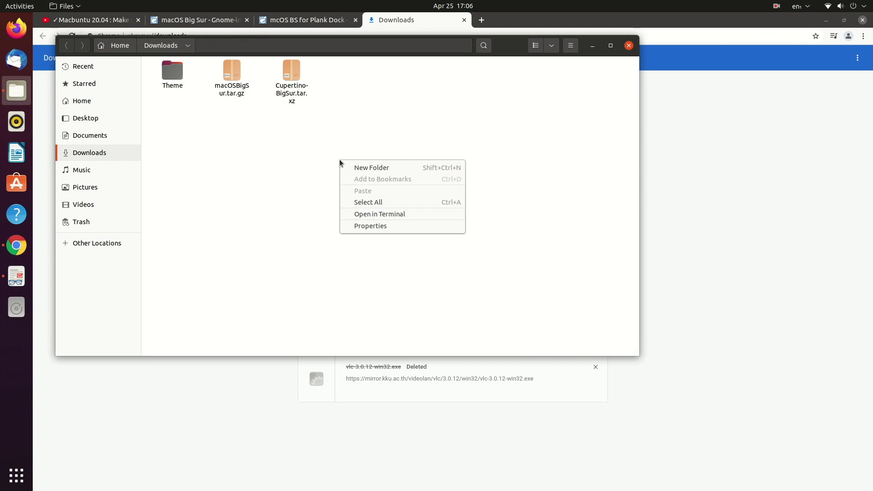
pyautogui.click(346, 166)
pyautogui.write('iCon')
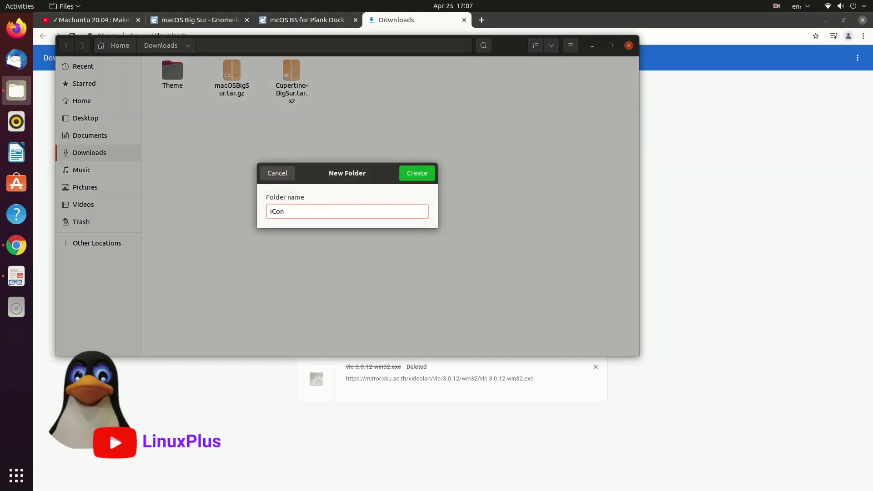
pyautogui.press('Return')
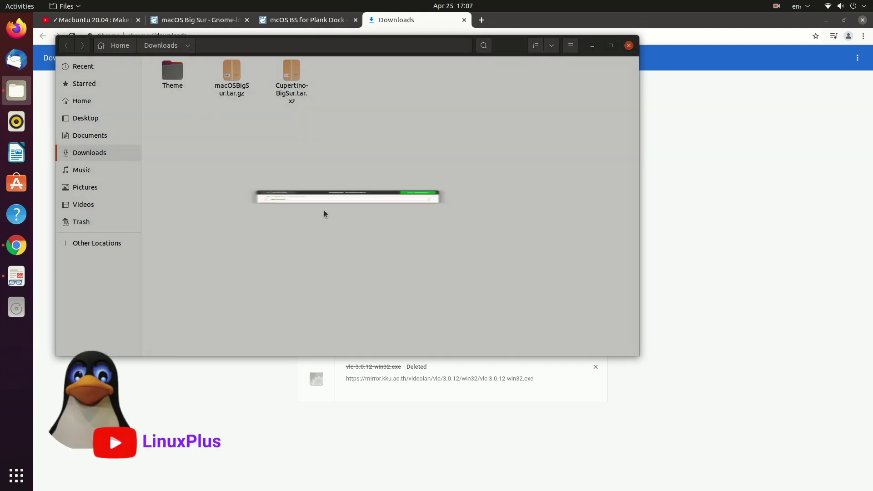
pyautogui.moveTo(364, 115); pyautogui.dragTo(173, 78)
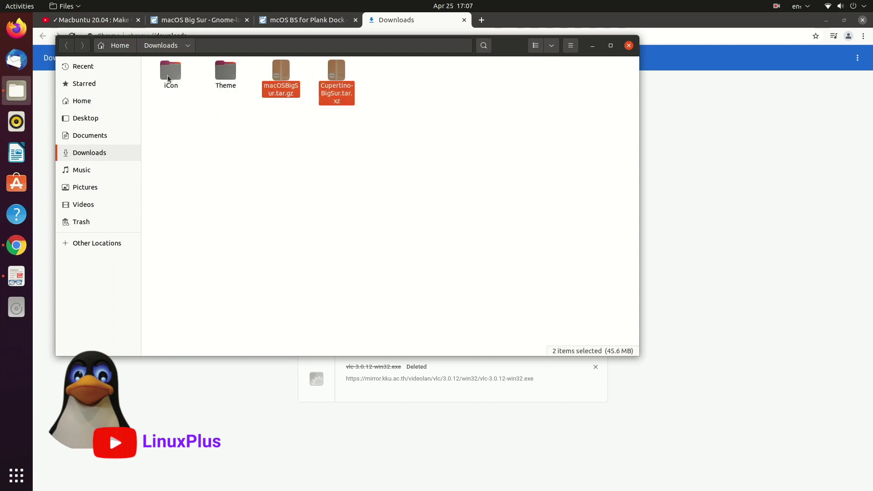
pyautogui.moveTo(230, 72); pyautogui.dragTo(253, 120)
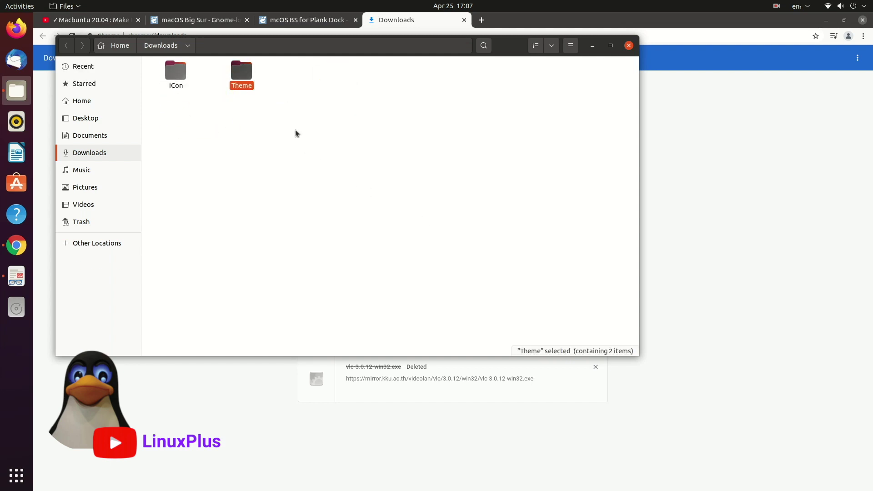
# Return to the browser and download mcOS-BS-NewDynamic6.zip from the mcOS BS for Plank Dock page's file list
pyautogui.click(741, 248)
pyautogui.click(286, 22)
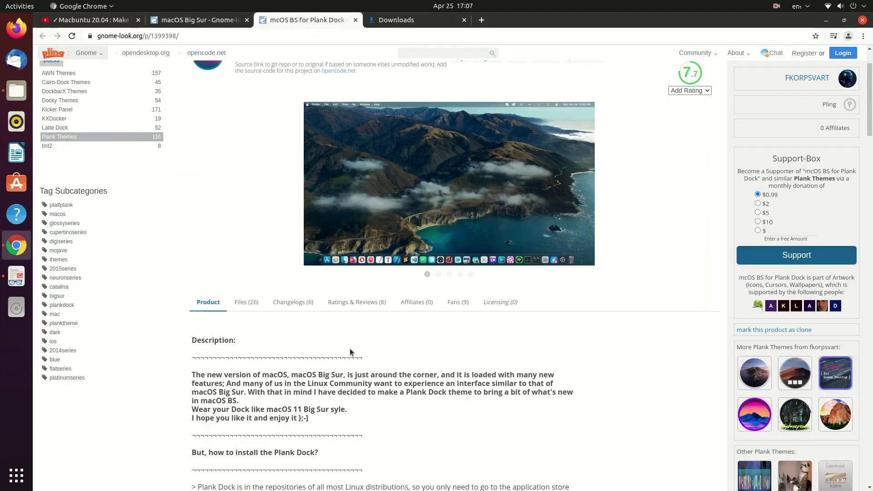
pyautogui.scroll(-4, 343, 327)
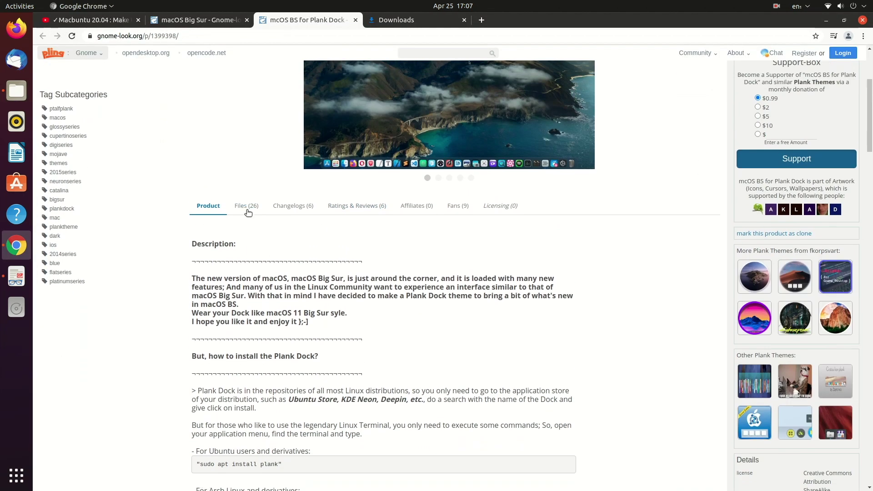
pyautogui.click(245, 206)
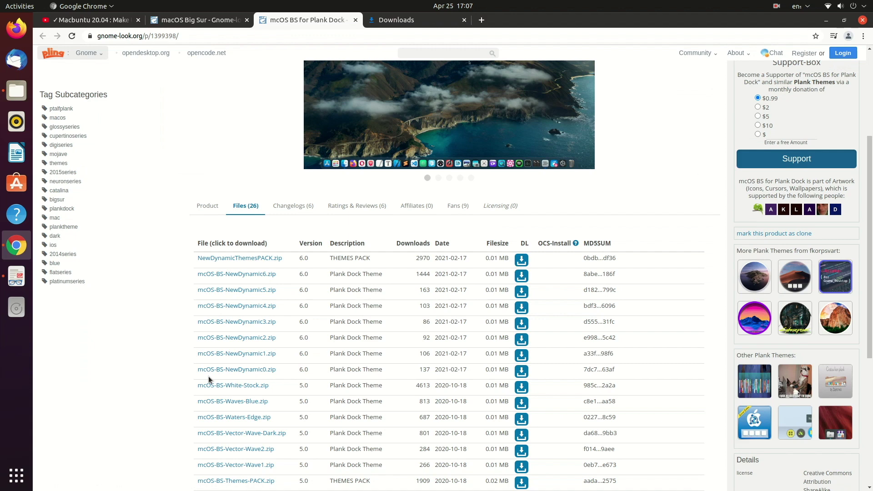
pyautogui.scroll(-5, 208, 375)
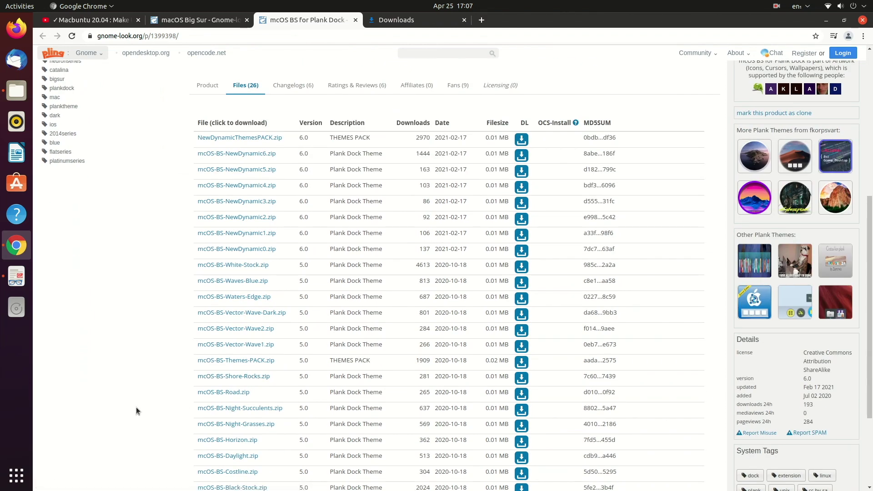
pyautogui.scroll(-1, 148, 377)
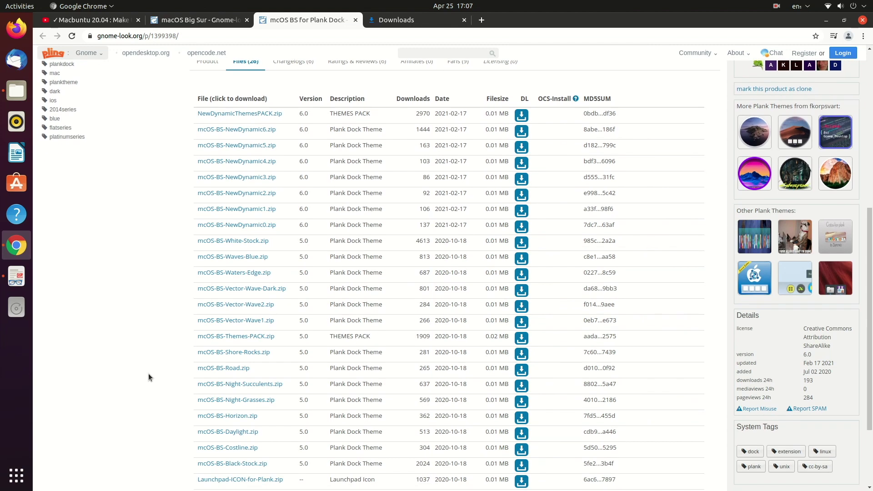
pyautogui.scroll(2, 148, 377)
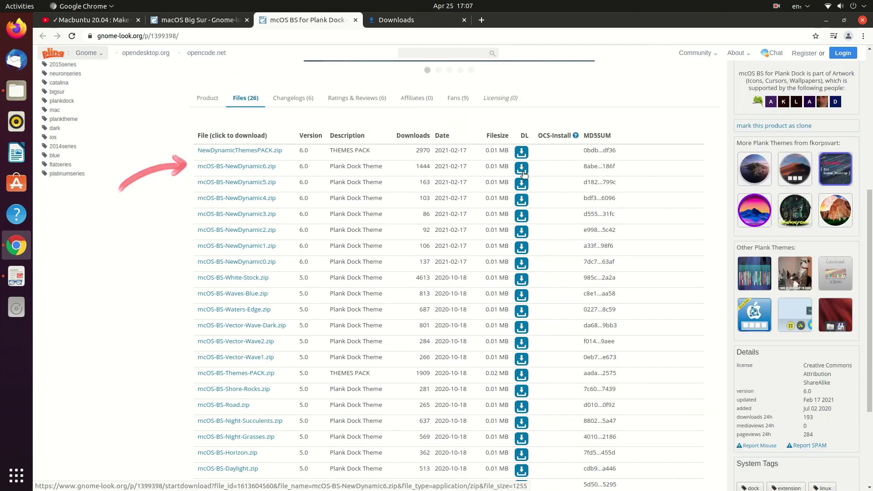
pyautogui.click(521, 172)
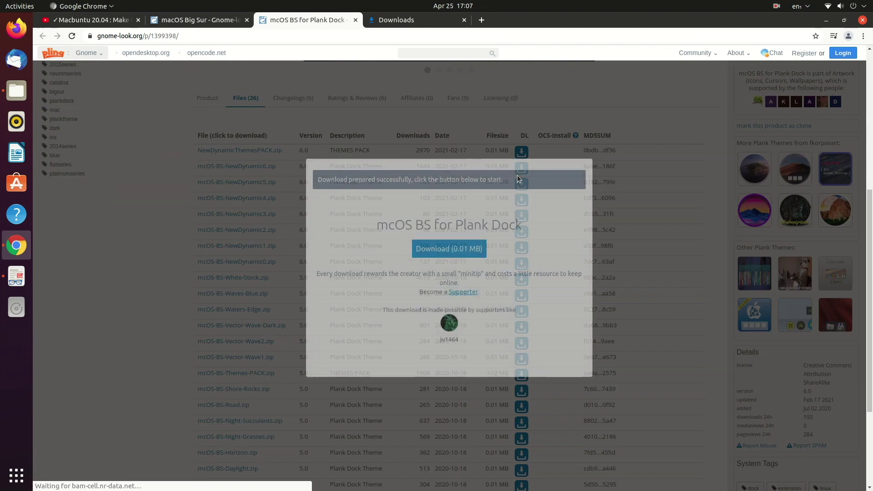
pyautogui.click(455, 249)
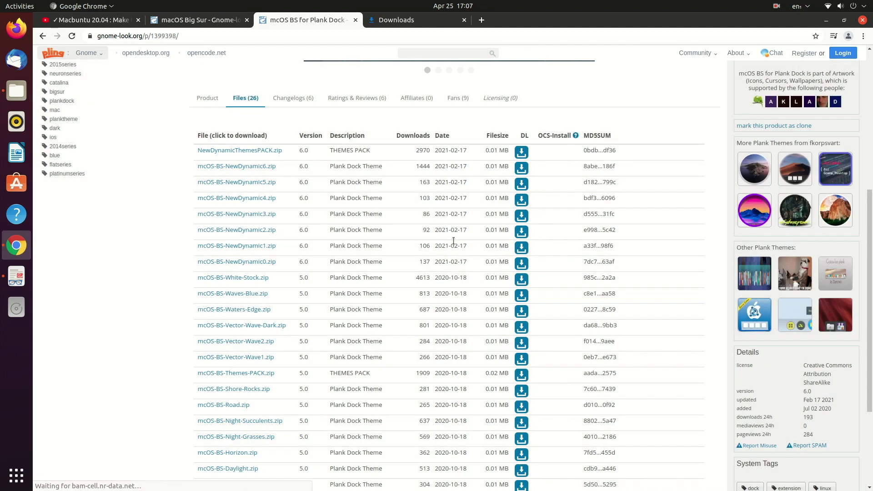
# Download NewDynamicThemesPACK.zip and mcOS-BS-White-Stock.zip from the Plank Dock theme's file list
pyautogui.click(522, 151)
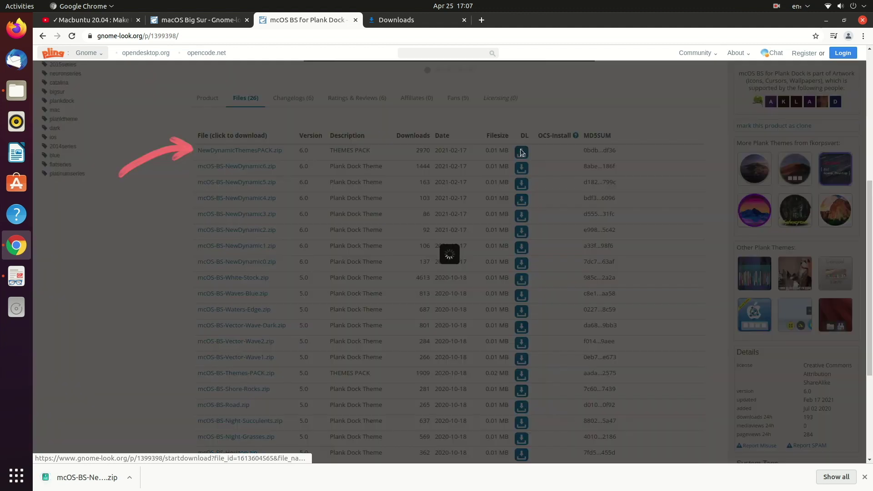
pyautogui.click(449, 231)
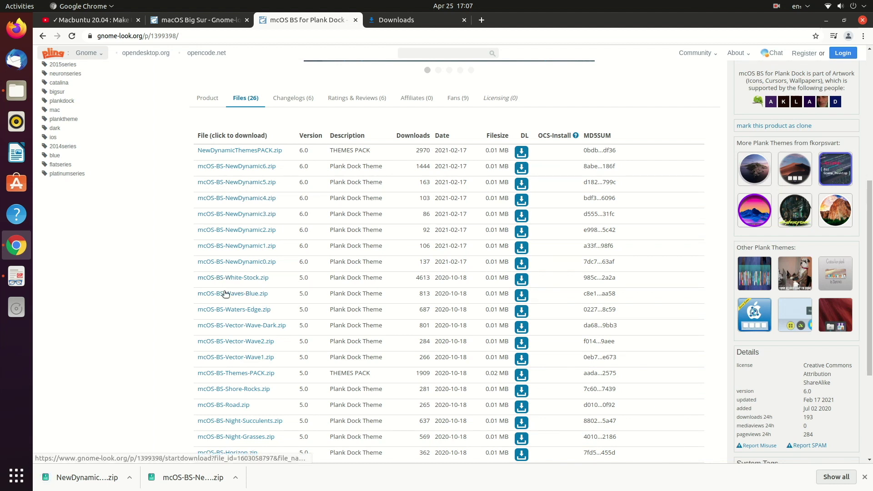
pyautogui.click(523, 281)
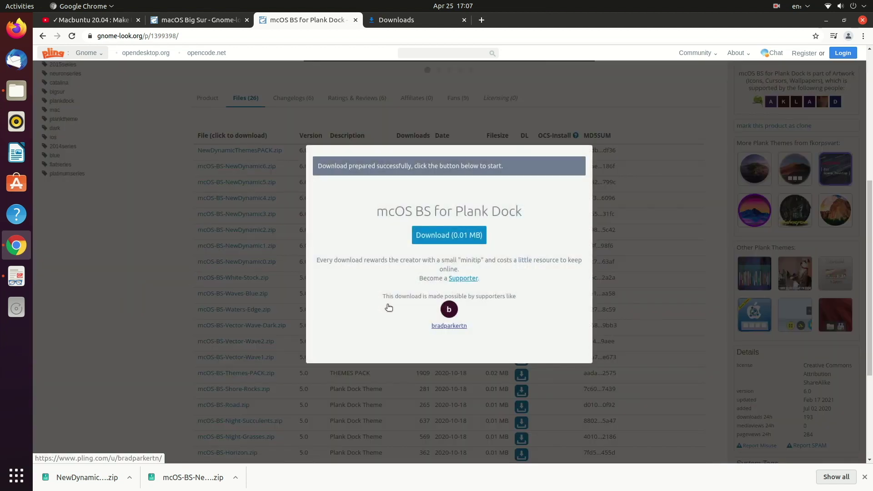
pyautogui.rightClick(440, 243)
pyautogui.click(446, 235)
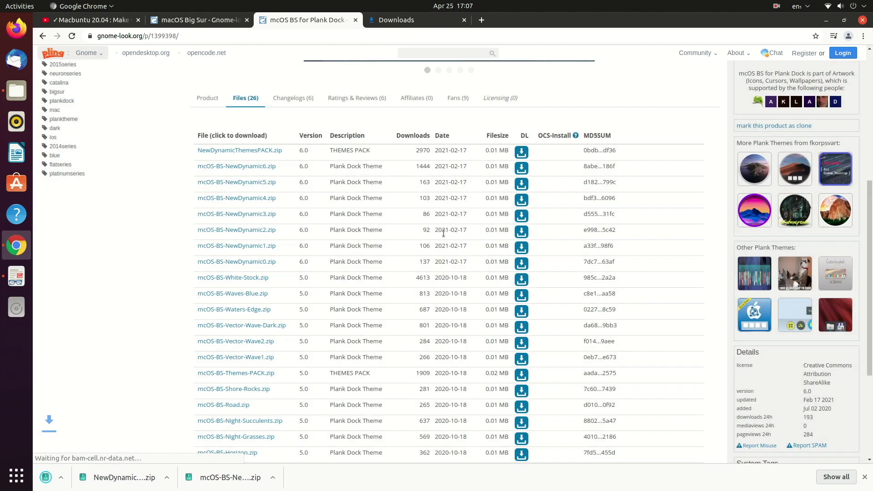
# Create a folder named Plank in Downloads and move the three downloaded Plank Dock zip files into it
pyautogui.click(835, 482)
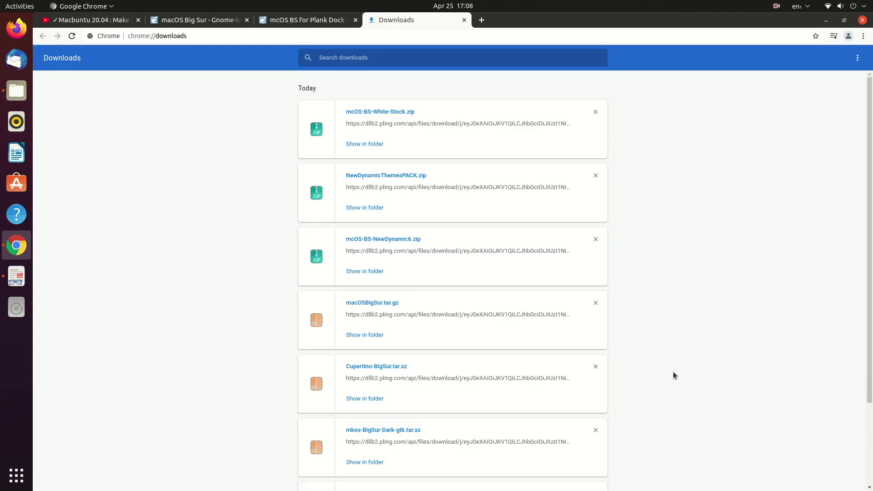
pyautogui.click(363, 148)
pyautogui.rightClick(330, 193)
pyautogui.click(346, 198)
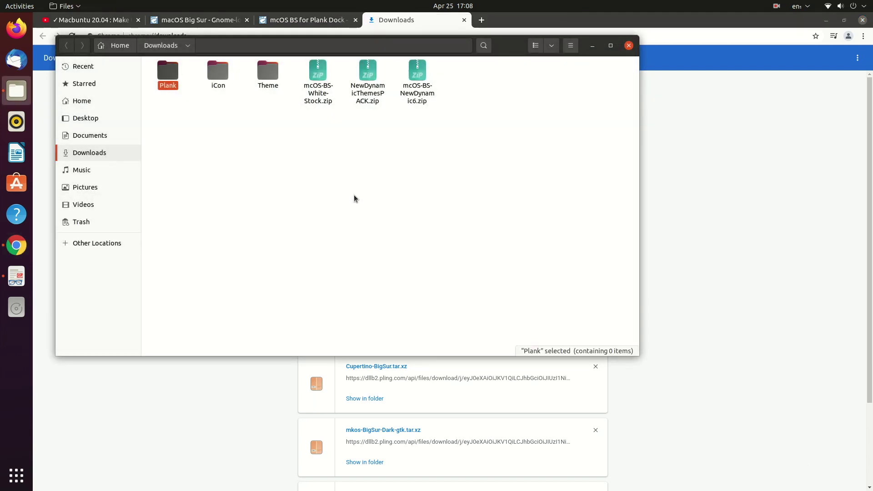
pyautogui.moveTo(484, 109); pyautogui.dragTo(169, 73)
# Extract all files of mkos-BigSur-Dark-gtk.tar.xz into the Theme folder, keeping the directory structure, and close the archive
pyautogui.doubleClick(291, 73)
pyautogui.doubleClick(238, 80)
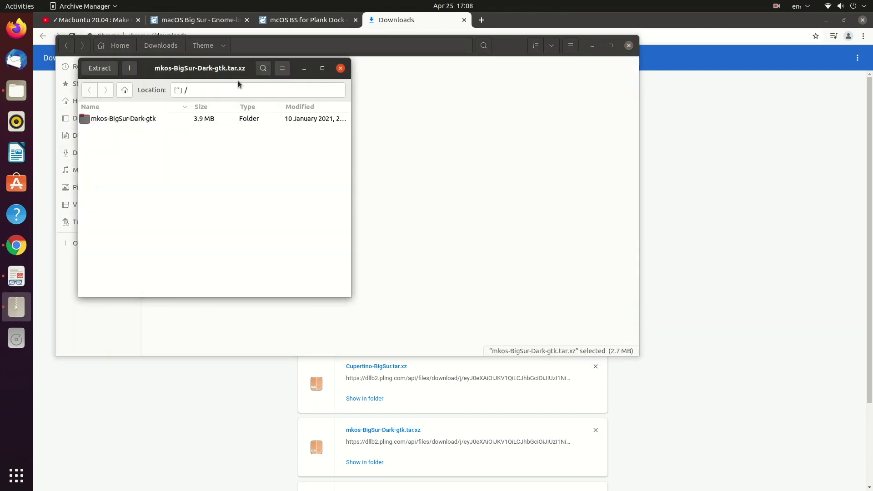
pyautogui.click(100, 68)
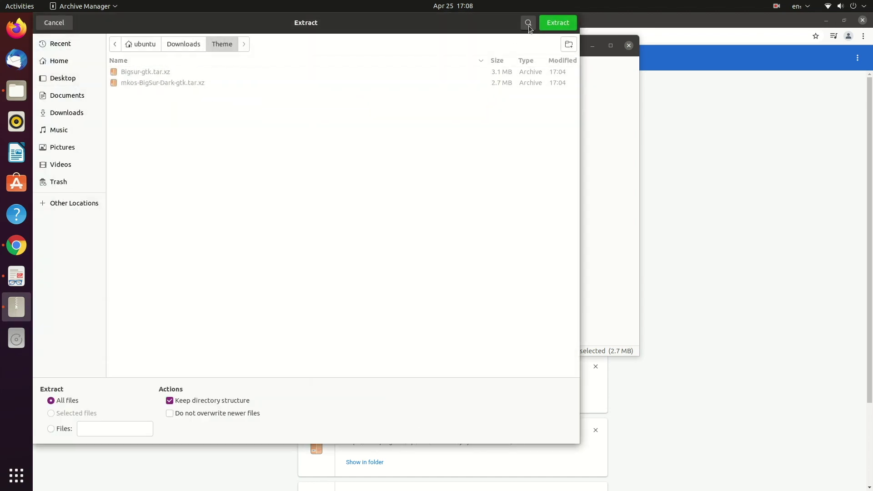
pyautogui.click(550, 26)
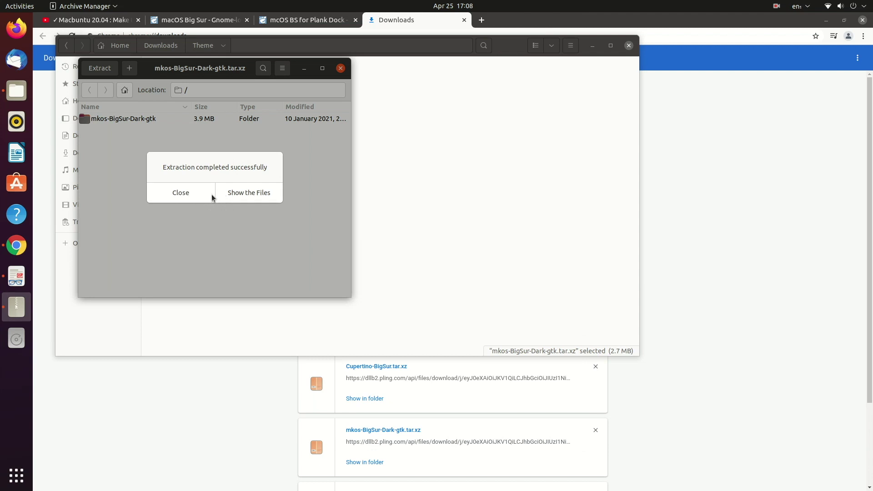
pyautogui.click(272, 193)
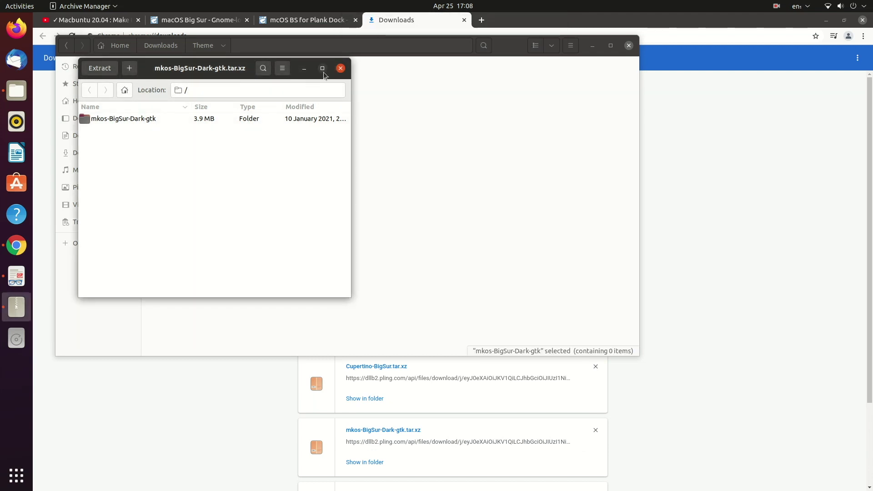
pyautogui.click(340, 69)
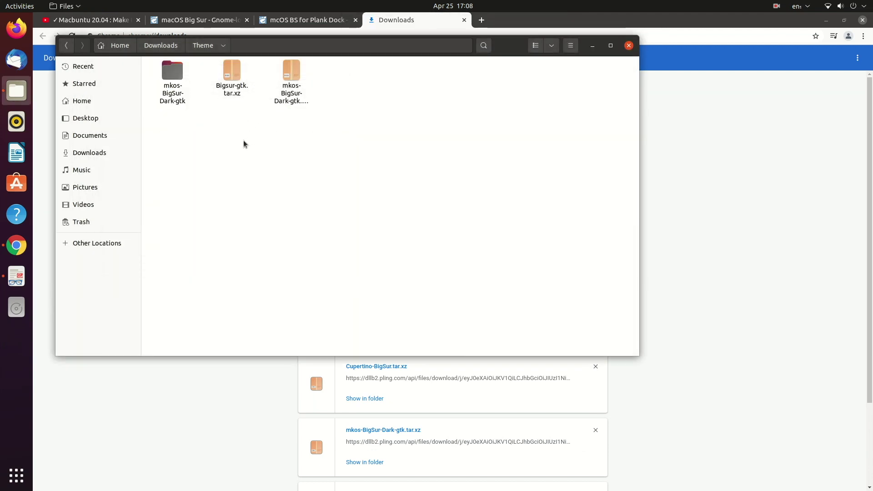
# Extract Bigsur-gtk.tar.xz in place inside the Theme folder
pyautogui.click(236, 70)
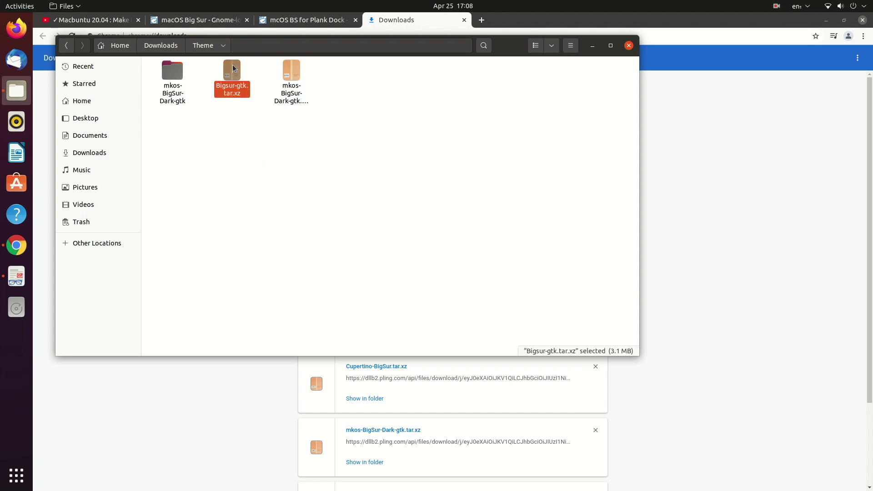
pyautogui.rightClick(235, 67)
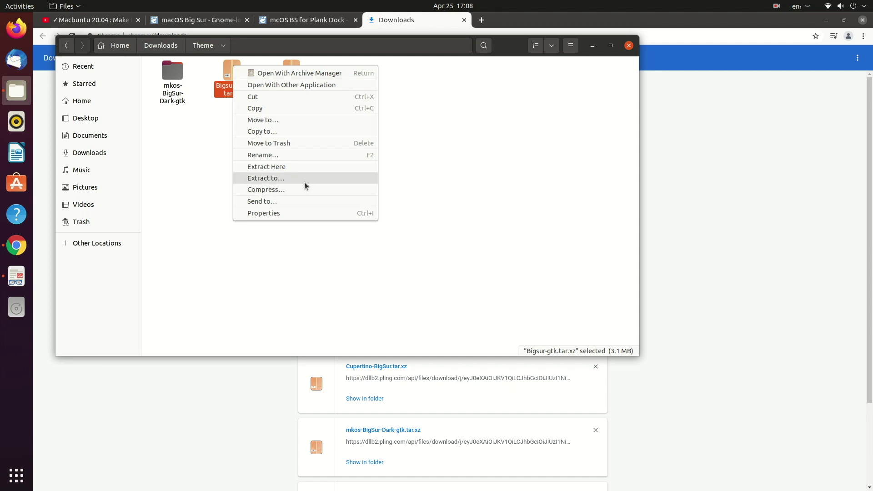
pyautogui.click(305, 166)
pyautogui.click(209, 110)
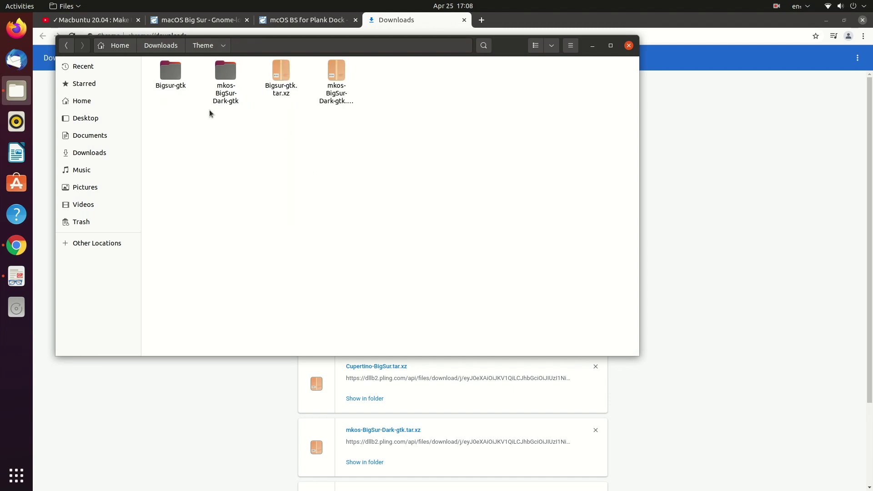
# Open the iCon folder in Downloads and extract Cupertino-BigSur.tar.xz and macOSBigSur.tar.gz in place
pyautogui.click(66, 46)
pyautogui.click(233, 78)
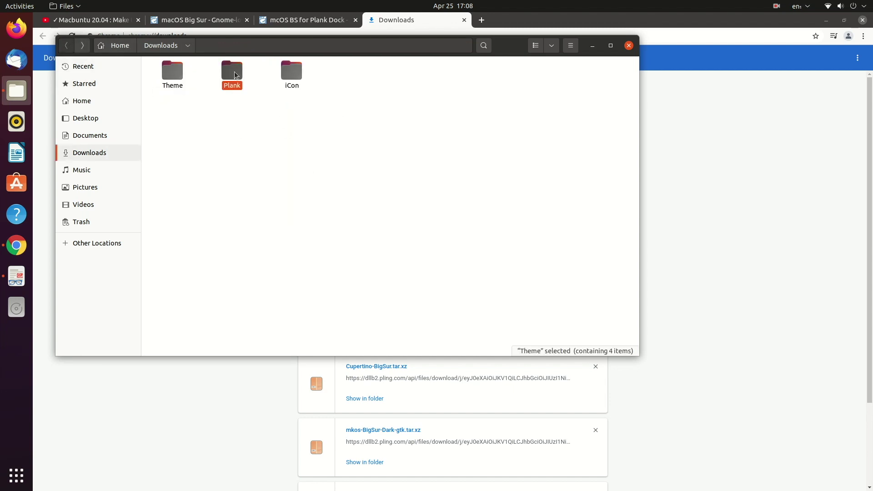
pyautogui.doubleClick(296, 68)
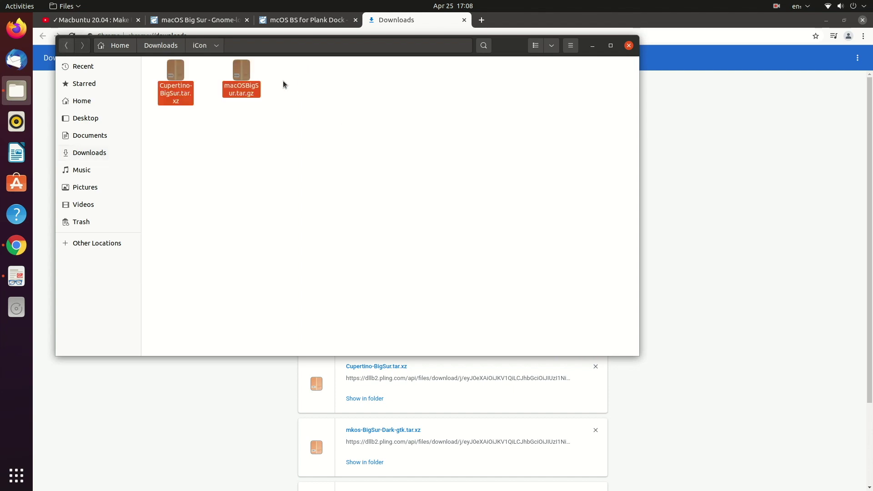
pyautogui.click(218, 138)
pyautogui.click(169, 75)
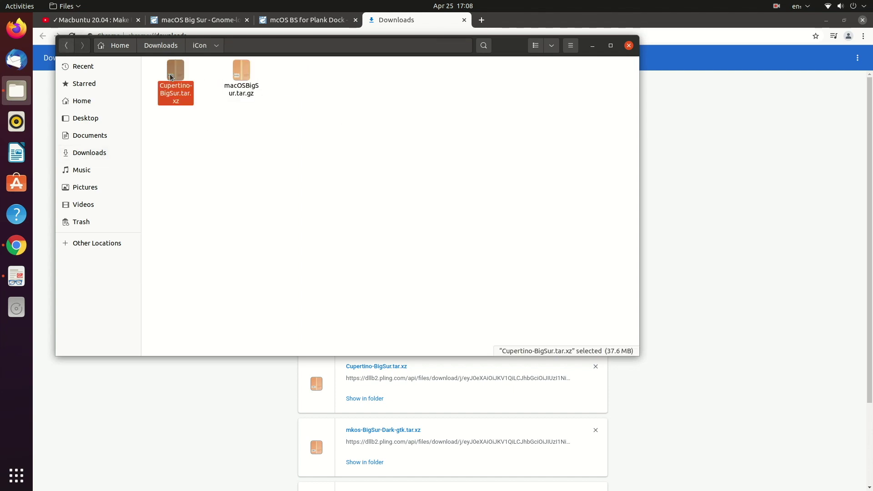
pyautogui.rightClick(170, 75)
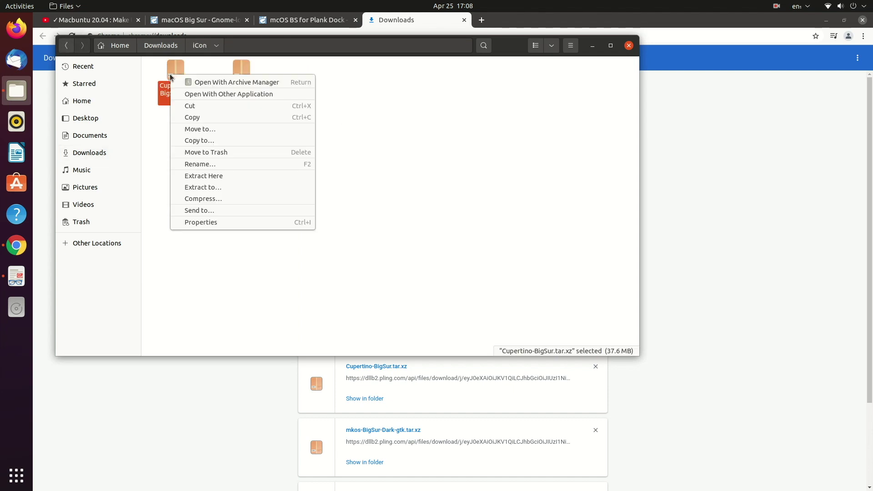
pyautogui.click(238, 175)
pyautogui.click(292, 74)
pyautogui.rightClick(294, 73)
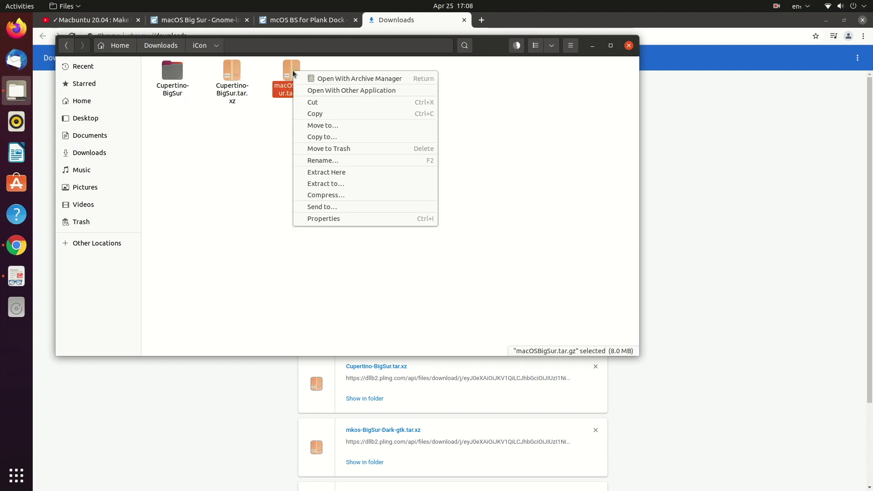
pyautogui.click(352, 173)
pyautogui.click(350, 132)
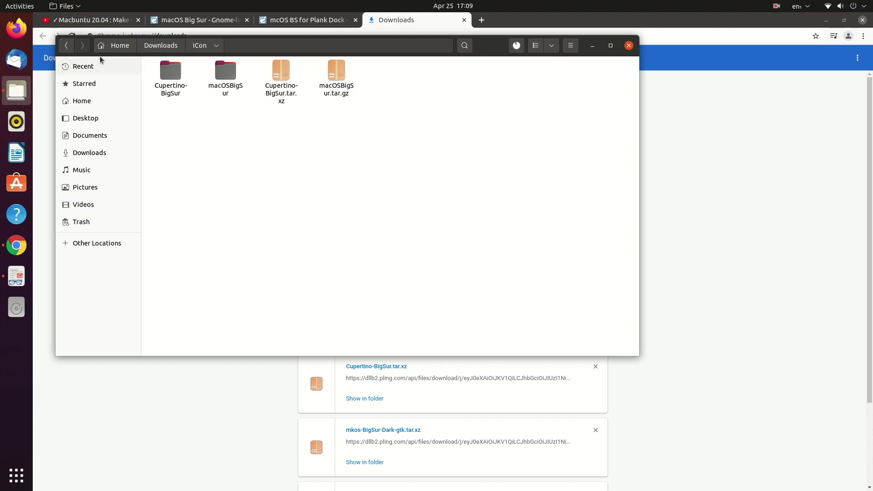
# Open the Plank folder in Downloads and extract mcOS-BS-NewDynamic6.zip, mcOS-BS-White-Stock.zip and NewDynamicThemesPACK.zip in place
pyautogui.click(67, 45)
pyautogui.click(289, 68)
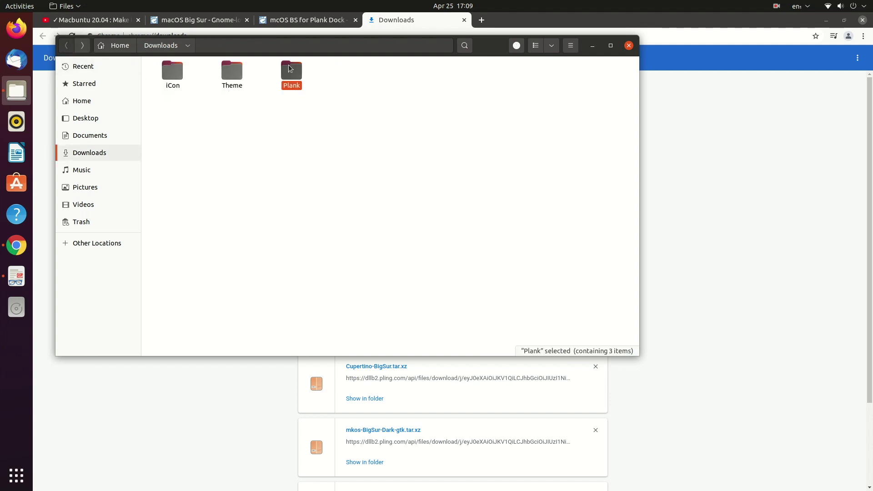
pyautogui.doubleClick(289, 68)
pyautogui.click(492, 73)
pyautogui.rightClick(172, 73)
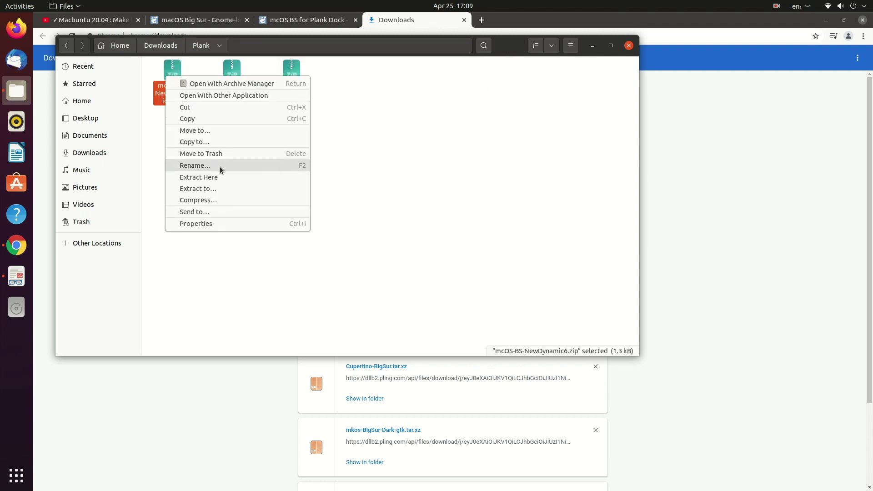
pyautogui.click(234, 190)
pyautogui.rightClick(286, 73)
pyautogui.click(300, 175)
pyautogui.rightClick(378, 72)
pyautogui.click(430, 177)
pyautogui.moveTo(287, 134); pyautogui.dragTo(126, 78)
pyautogui.click(273, 189)
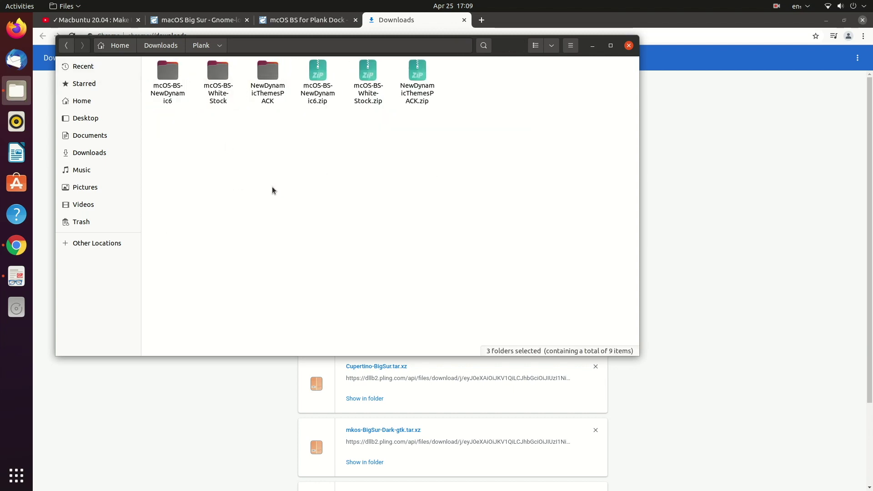
pyautogui.moveTo(485, 163); pyautogui.dragTo(319, 67)
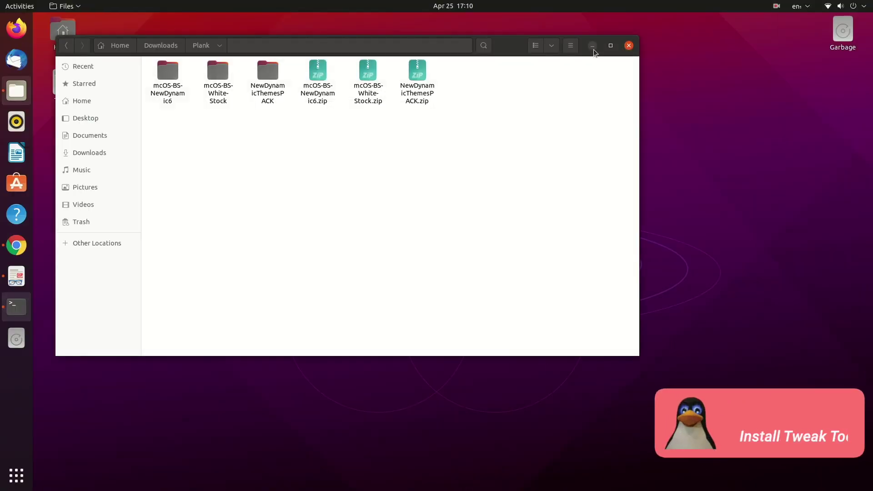
# Minimize the file manager, install GNOME Tweaks in the terminal with "sudo apt install gnome-tweaks", accept the installation and exit the terminal
pyautogui.click(593, 46)
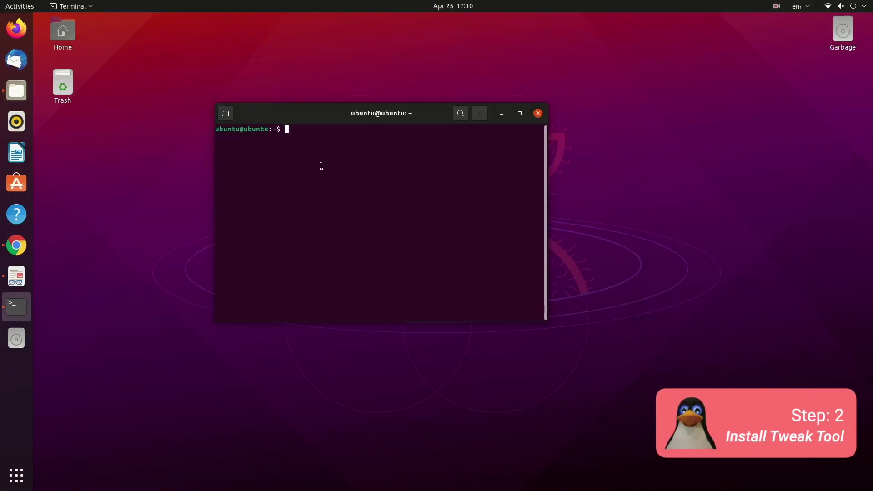
pyautogui.moveTo(299, 116); pyautogui.dragTo(302, 100)
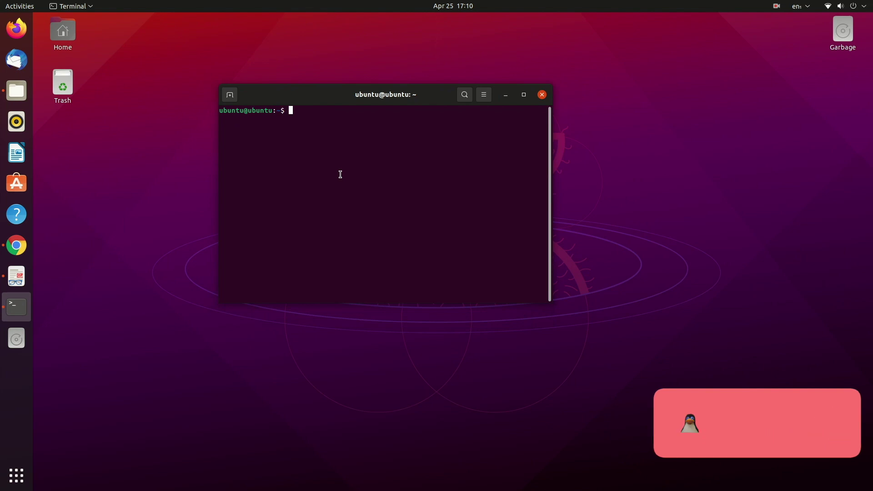
pyautogui.hotkey('ctrl', 'shift', 'v')
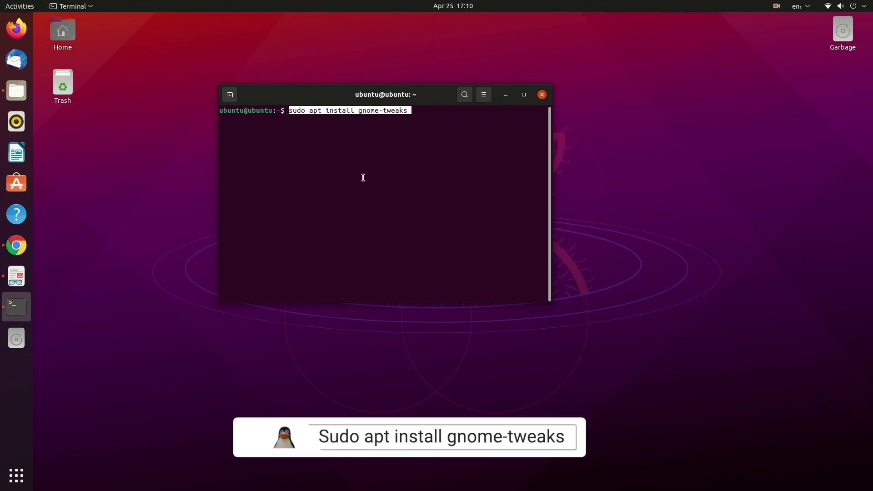
pyautogui.press('Right')
pyautogui.press('Return')
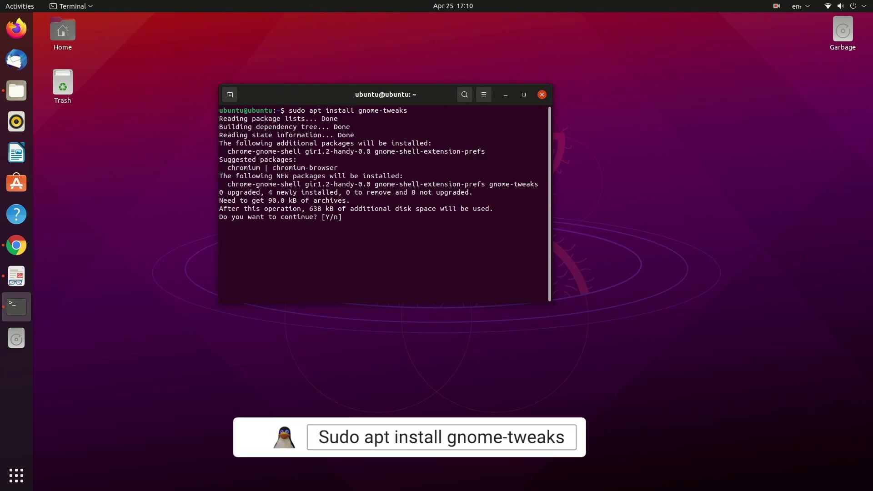
pyautogui.write('y')
pyautogui.press('Return')
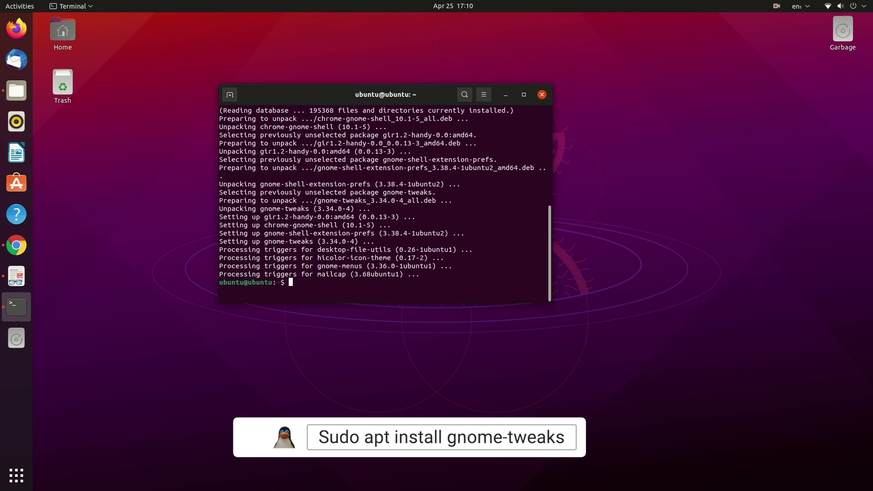
pyautogui.write('exit')
pyautogui.press('Return')
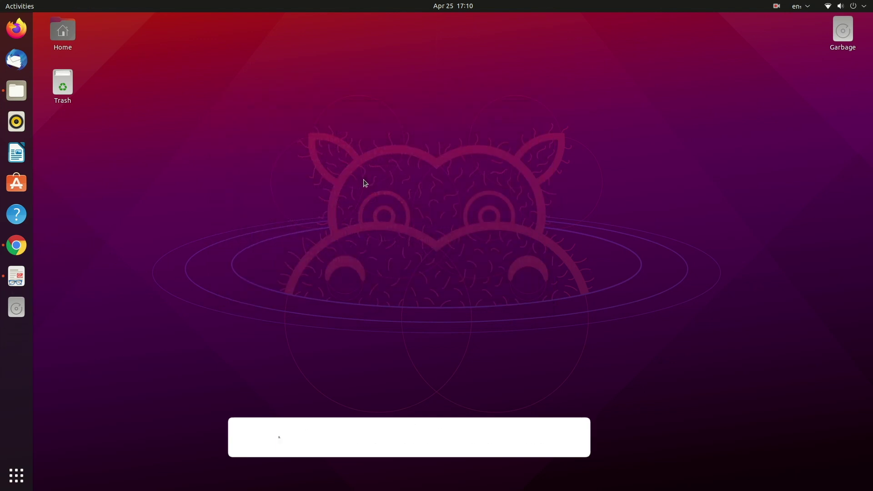
# Search the installed applications for "twe" and launch Tweaks
pyautogui.click(17, 475)
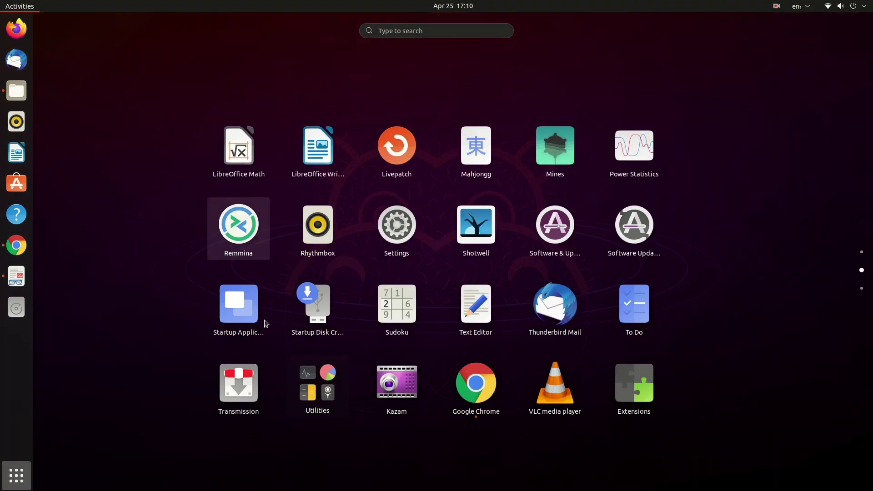
pyautogui.write('twl')
pyautogui.press('BackSpace')
pyautogui.write('e')
pyautogui.press('Return')
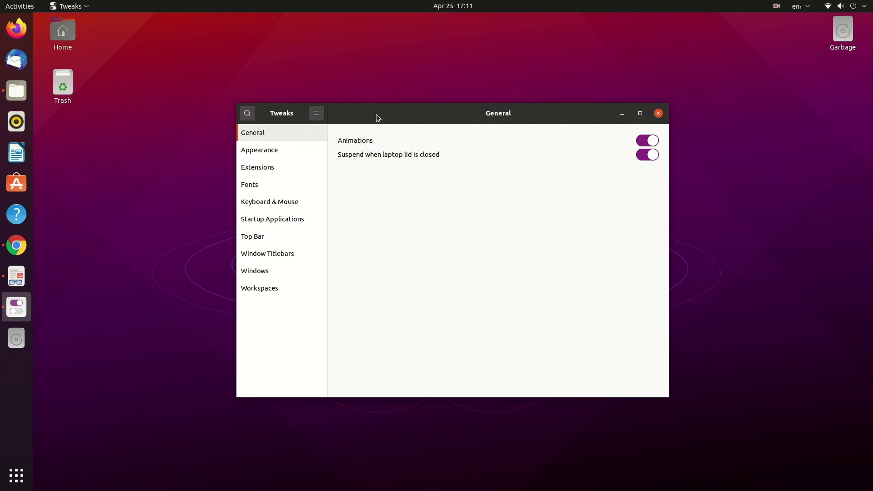
# Add Tweaks to the dock's favorites and close its window
pyautogui.moveTo(378, 118); pyautogui.dragTo(403, 112)
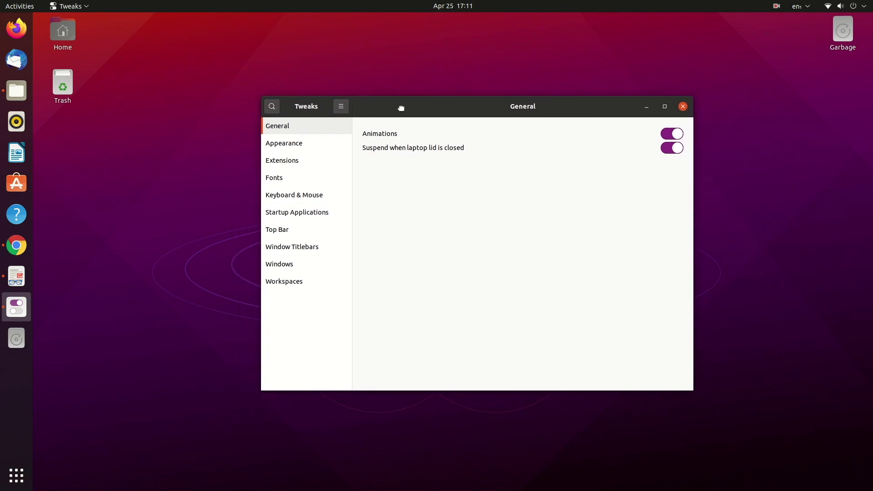
pyautogui.rightClick(32, 302)
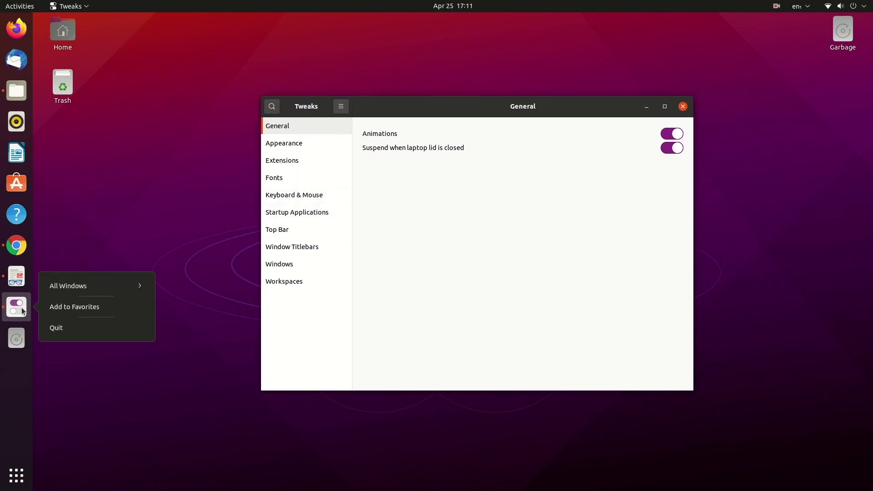
pyautogui.click(98, 308)
pyautogui.click(684, 107)
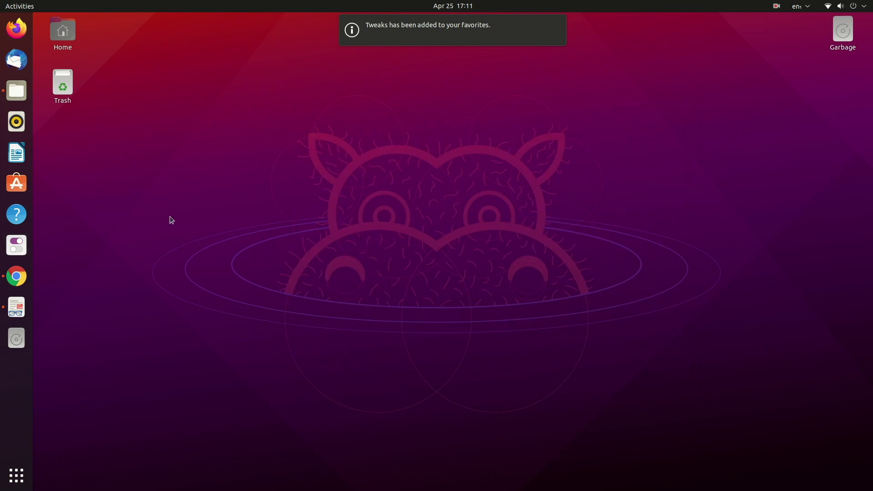
# Return to the file manager, open the Home folder in a second window beside the Plank one and show its hidden files
pyautogui.click(18, 91)
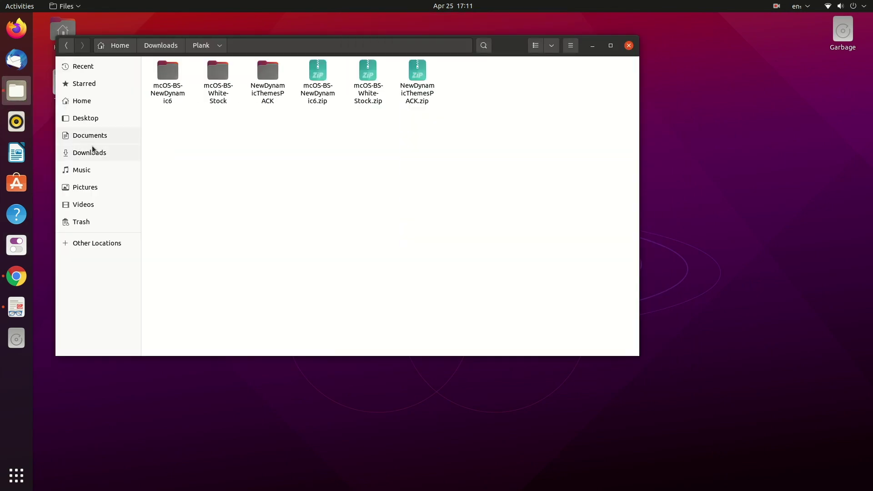
pyautogui.rightClick(83, 101)
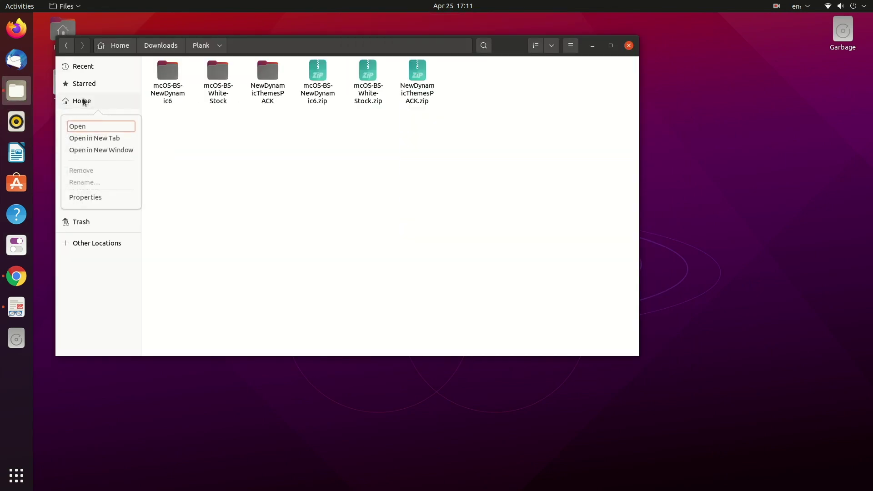
pyautogui.click(98, 151)
pyautogui.moveTo(313, 72); pyautogui.dragTo(502, 104)
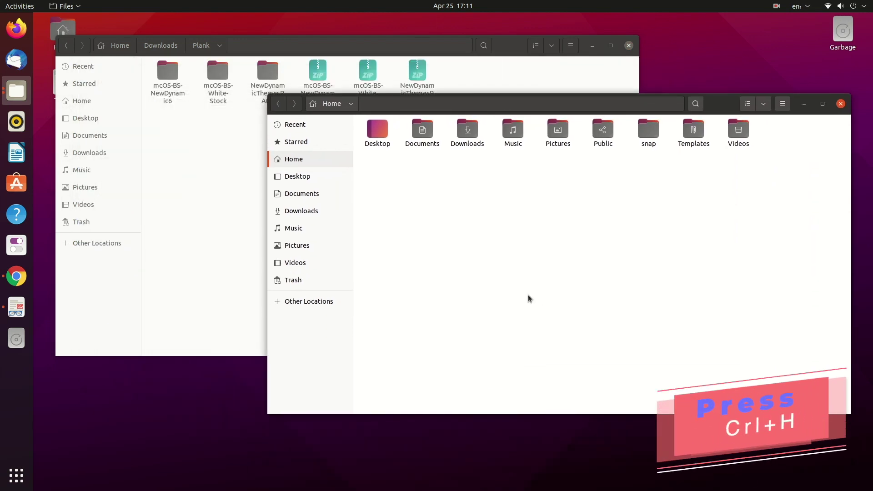
pyautogui.hotkey('ctrl', 'h')
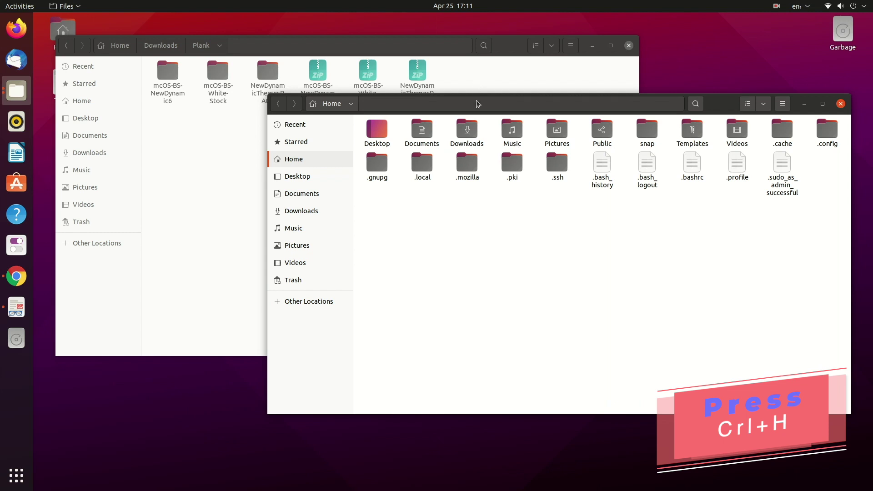
pyautogui.moveTo(478, 105); pyautogui.dragTo(433, 74)
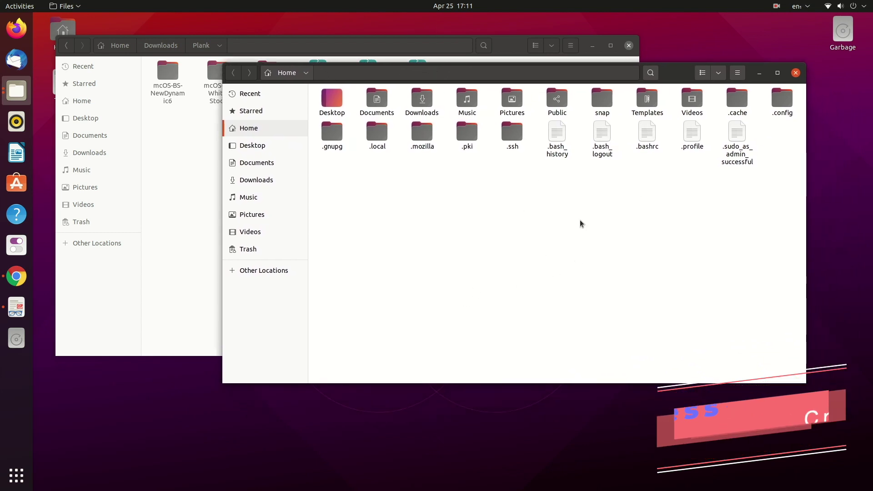
pyautogui.rightClick(525, 207)
pyautogui.click(540, 216)
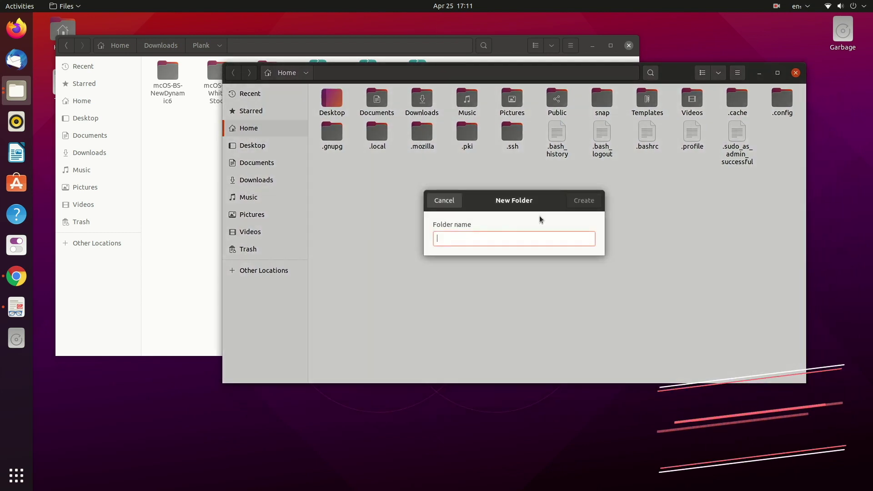
pyautogui.press('Escape')
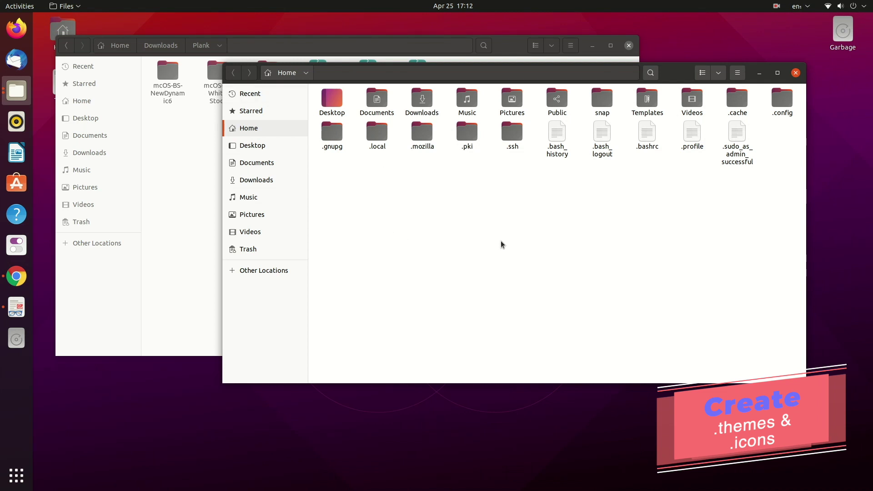
# Create a new folder named .themes in the Home folder
pyautogui.rightClick(469, 219)
pyautogui.click(484, 226)
pyautogui.write('.')
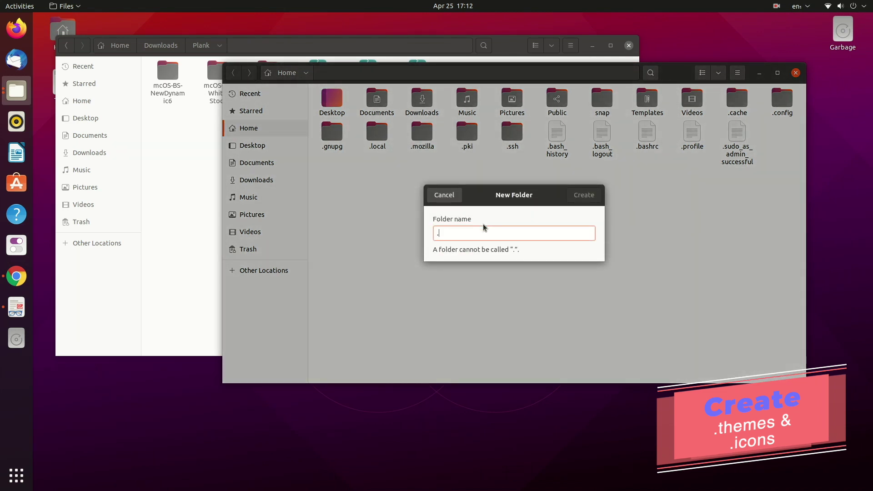
pyautogui.write('themes')
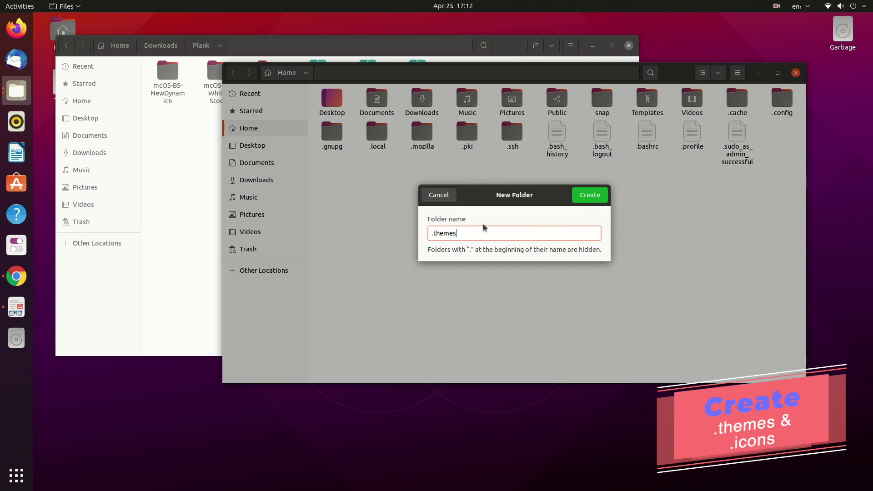
pyautogui.press('Return')
# Create a new folder named .icons in the Home folder
pyautogui.rightClick(483, 223)
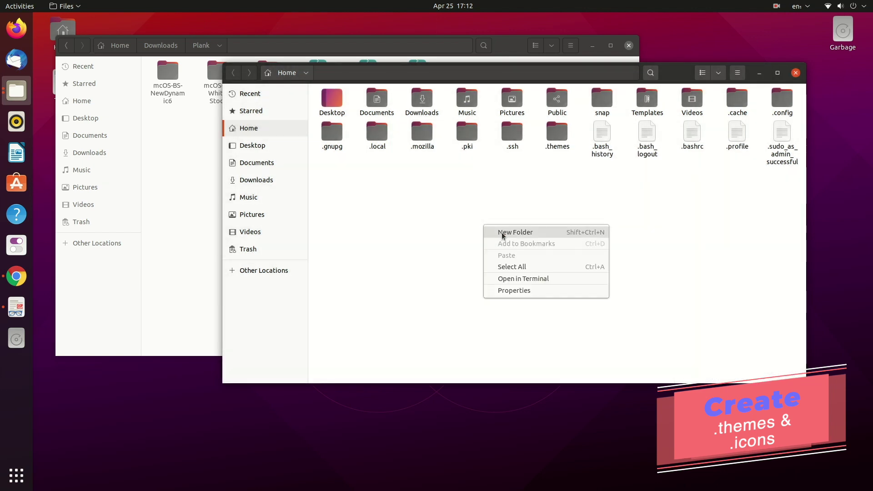
pyautogui.click(503, 232)
pyautogui.write('.icons')
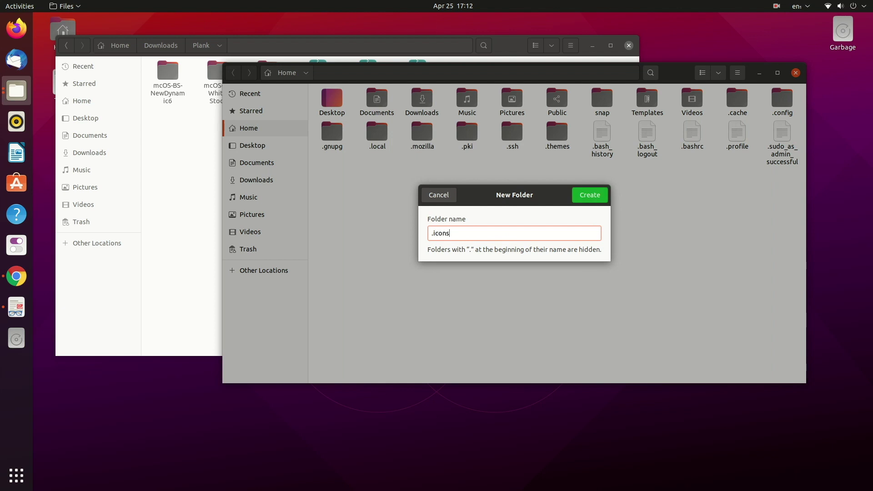
pyautogui.press('Return')
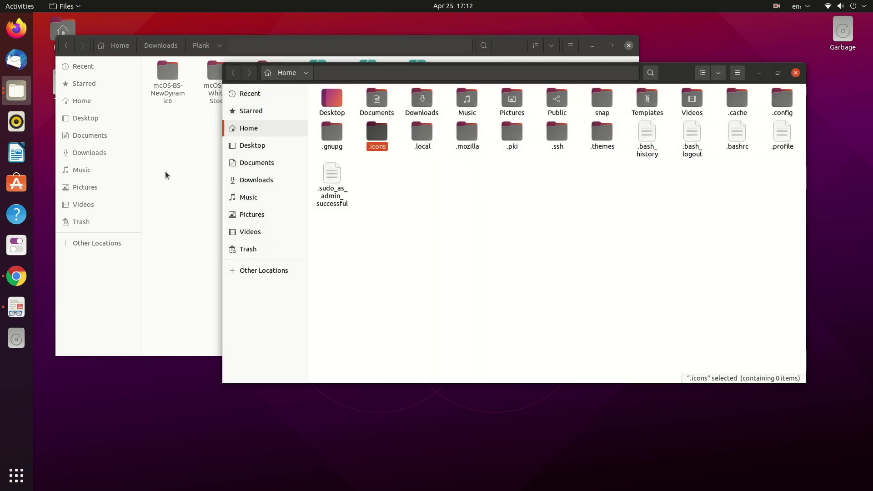
# Copy the Bigsur-gtk and mkos-BigSur-Dark-gtk folders from Downloads/Theme into .themes and return to the Home folder
pyautogui.click(190, 165)
pyautogui.doubleClick(275, 75)
pyautogui.moveTo(233, 122); pyautogui.dragTo(165, 74)
pyautogui.rightClick(164, 74)
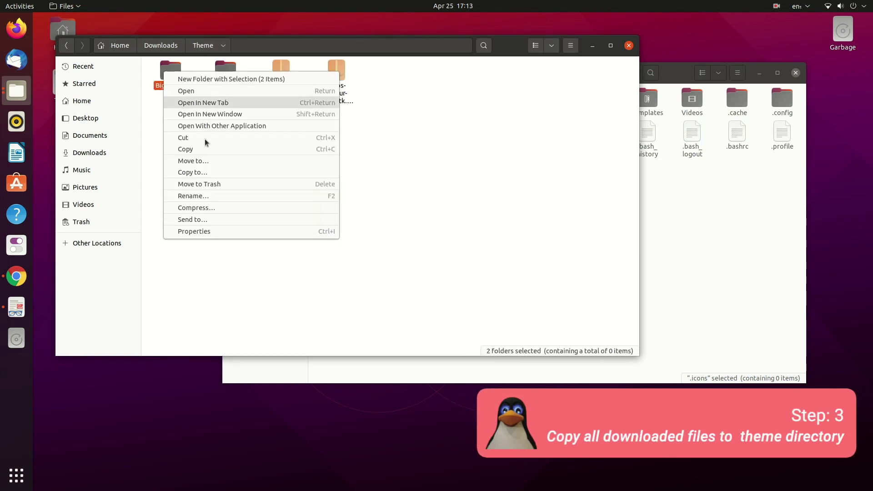
pyautogui.click(217, 151)
pyautogui.click(724, 283)
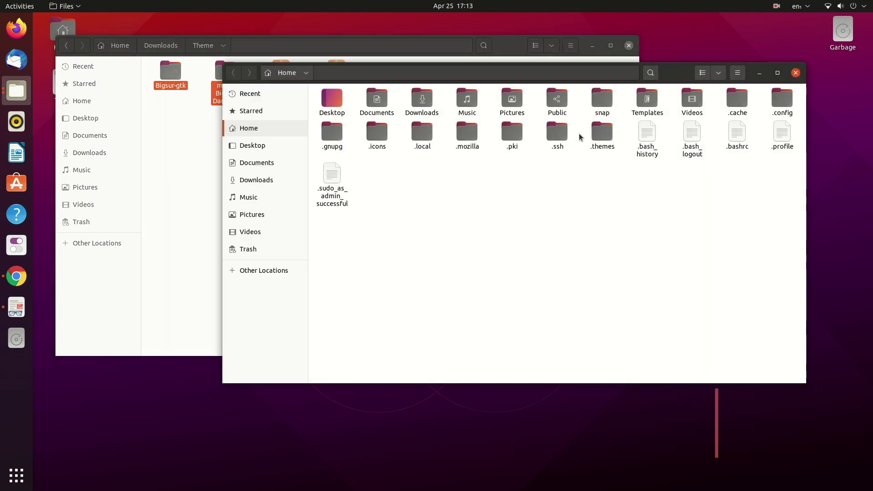
pyautogui.doubleClick(596, 135)
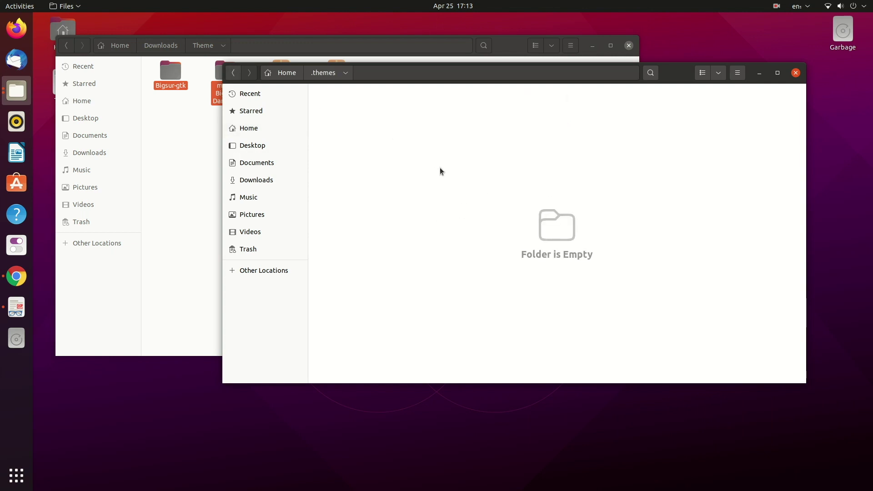
pyautogui.hotkey('ctrl', 'v')
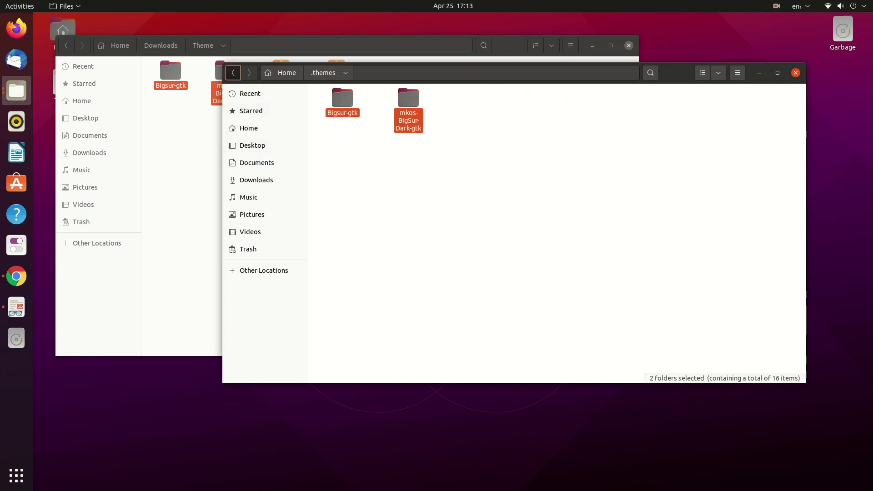
pyautogui.click(233, 72)
# Copy the Cupertino-BigSur and macOSBigSur folders from Downloads/iCon into .icons and return to the Home folder
pyautogui.click(214, 109)
pyautogui.click(210, 45)
pyautogui.click(171, 45)
pyautogui.click(172, 46)
pyautogui.doubleClick(230, 75)
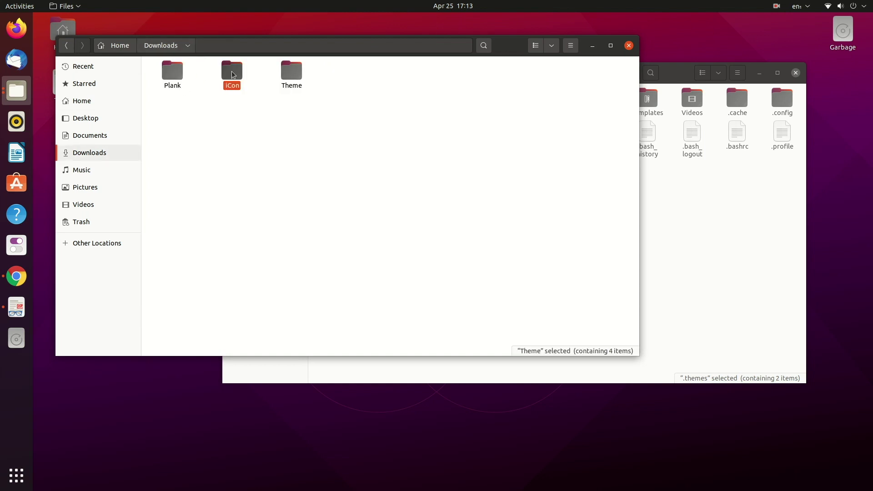
pyautogui.moveTo(246, 112); pyautogui.dragTo(175, 80)
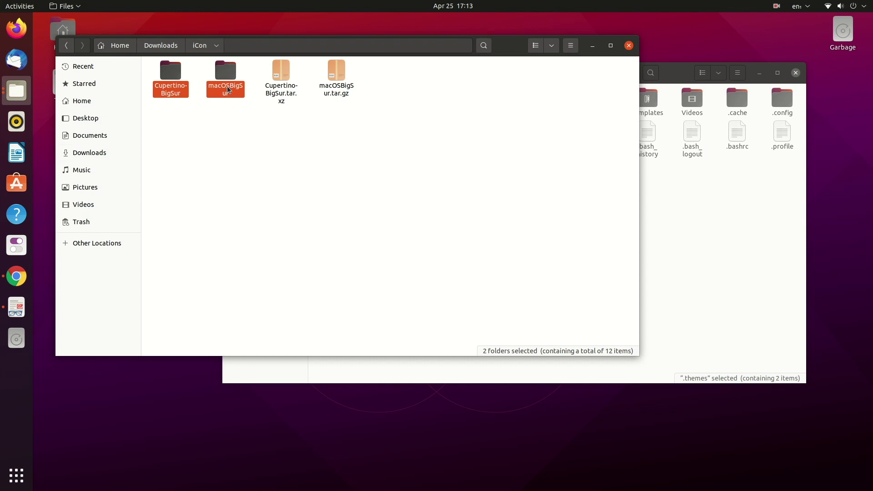
pyautogui.click(758, 215)
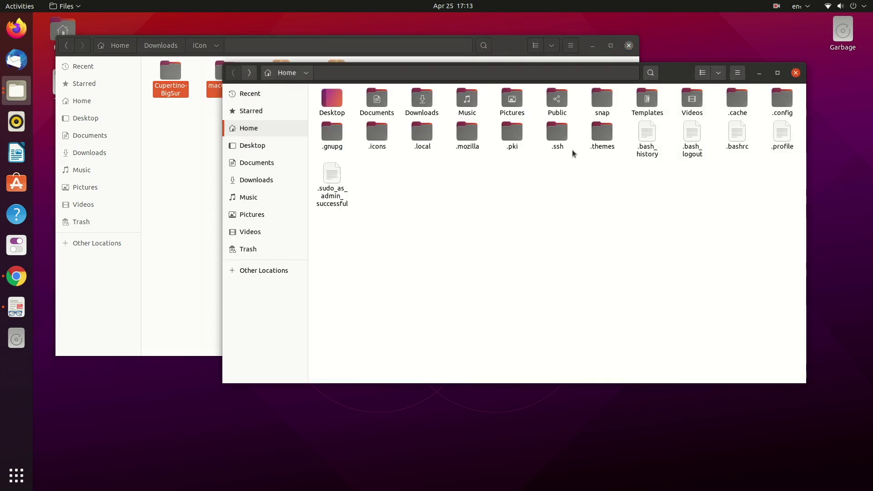
pyautogui.doubleClick(378, 131)
pyautogui.hotkey('ctrl', 'v')
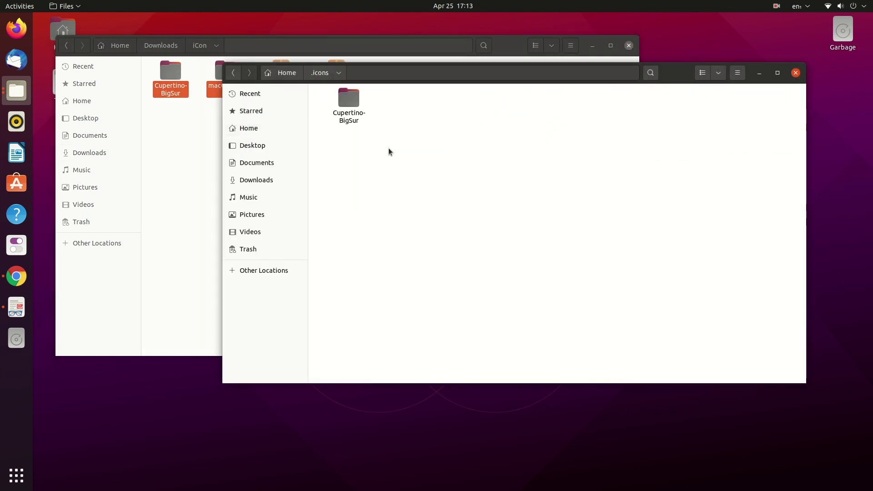
pyautogui.click(409, 155)
pyautogui.hotkey('alt', 'Up')
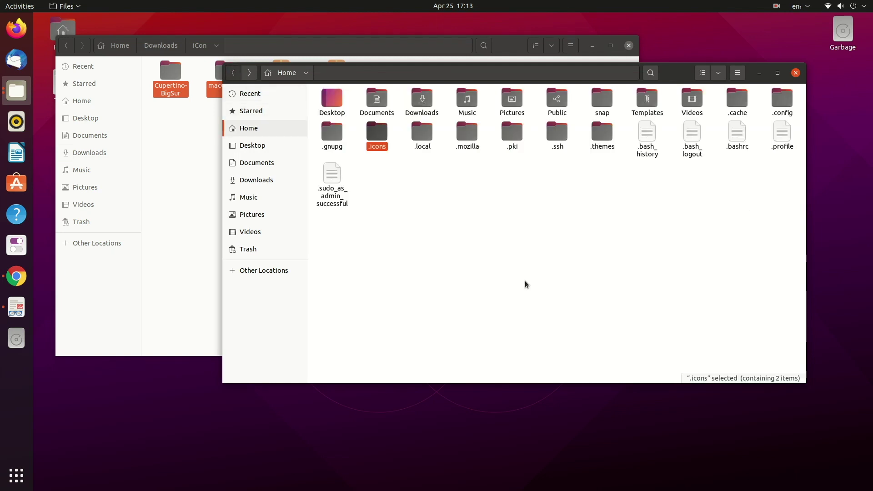
# Minimize both file manager windows, switch to Tweaks and show its Appearance settings with the window moved aside
pyautogui.click(526, 285)
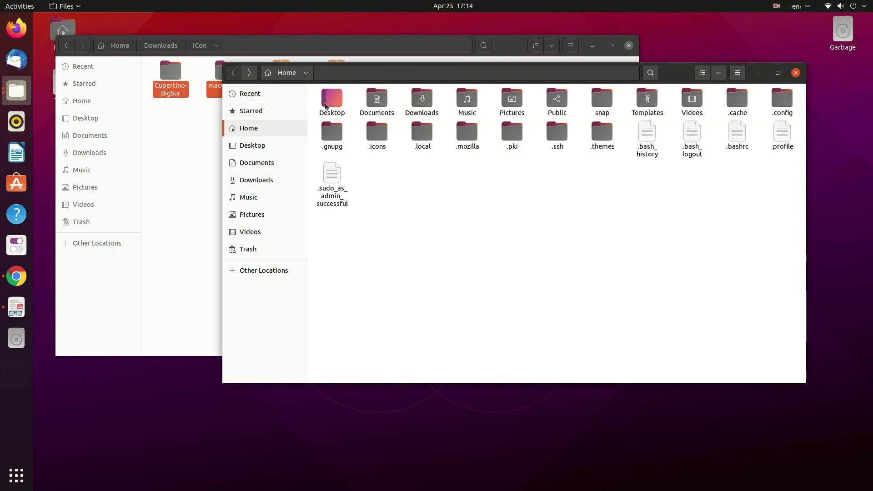
pyautogui.click(757, 74)
pyautogui.click(590, 47)
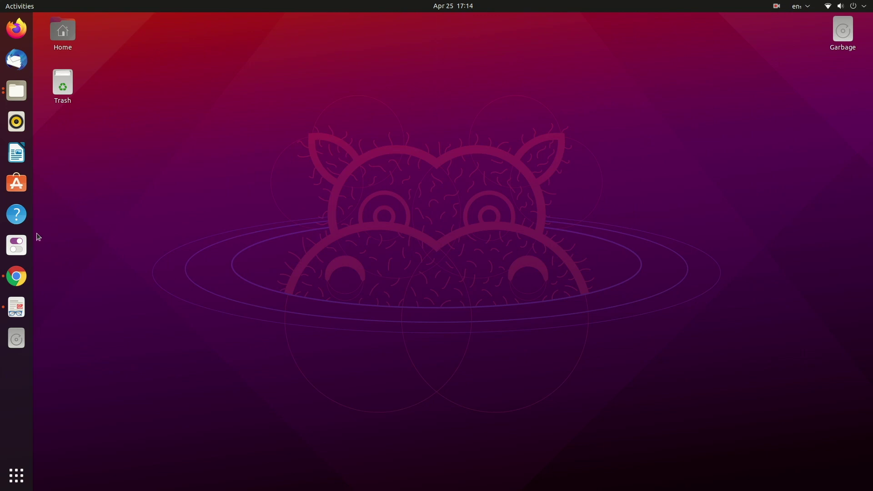
pyautogui.click(16, 237)
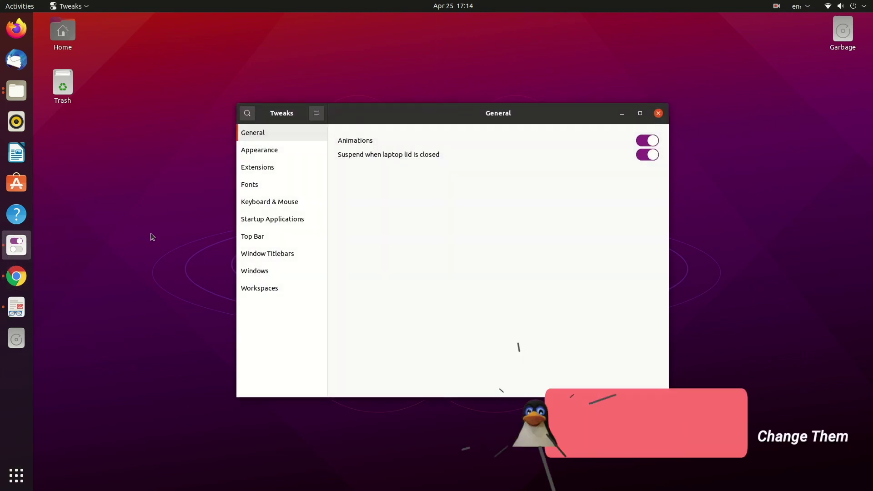
pyautogui.click(269, 151)
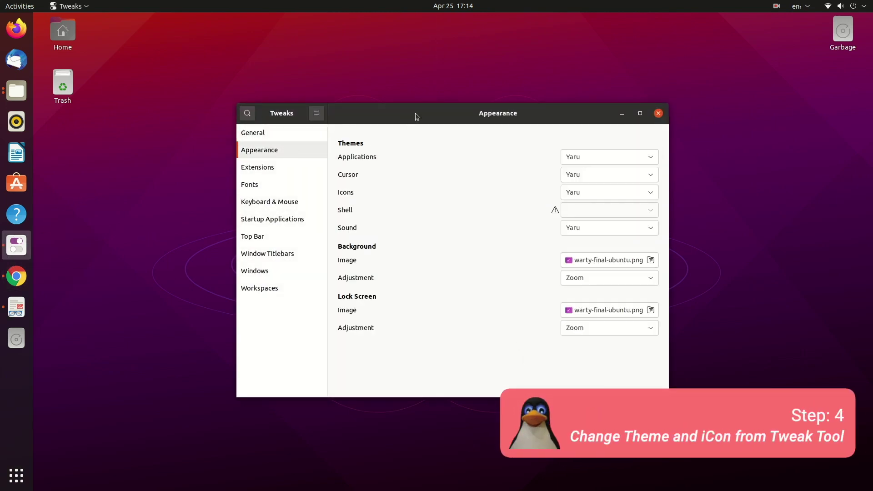
pyautogui.moveTo(417, 116); pyautogui.dragTo(310, 95)
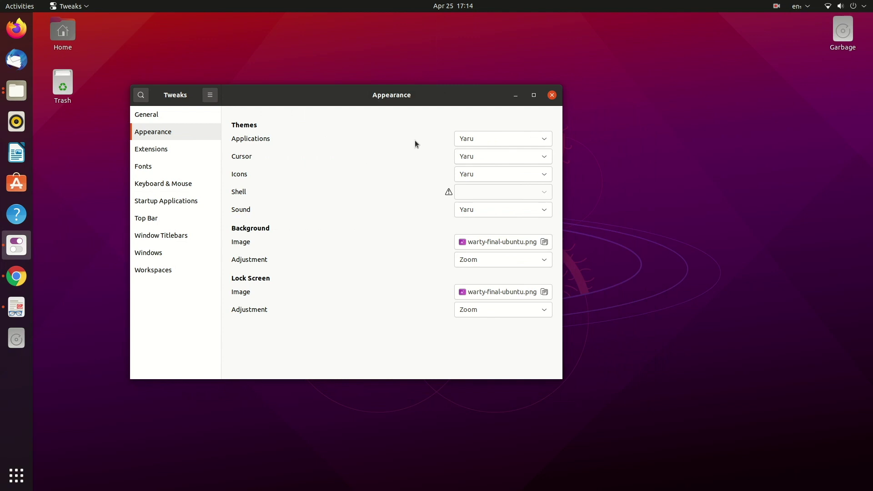
# Set the applications theme to Bigsur-gtk and the cursor theme to MacOSBigSur
pyautogui.click(493, 140)
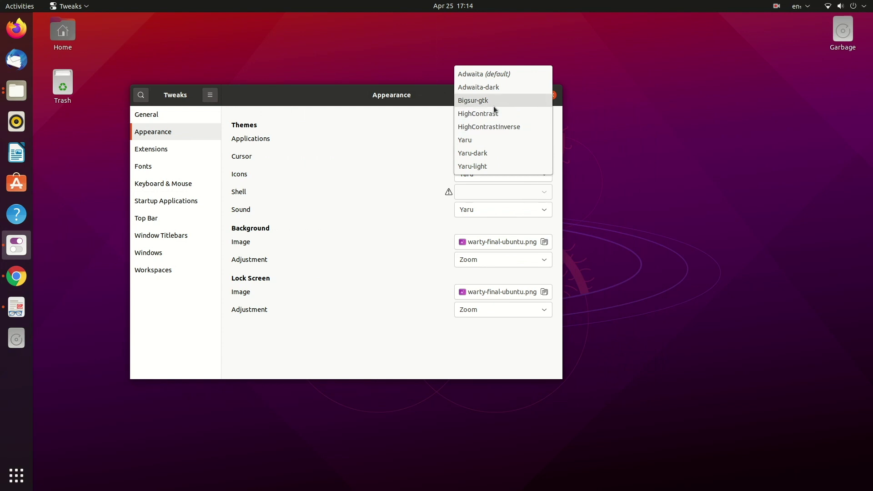
pyautogui.click(477, 105)
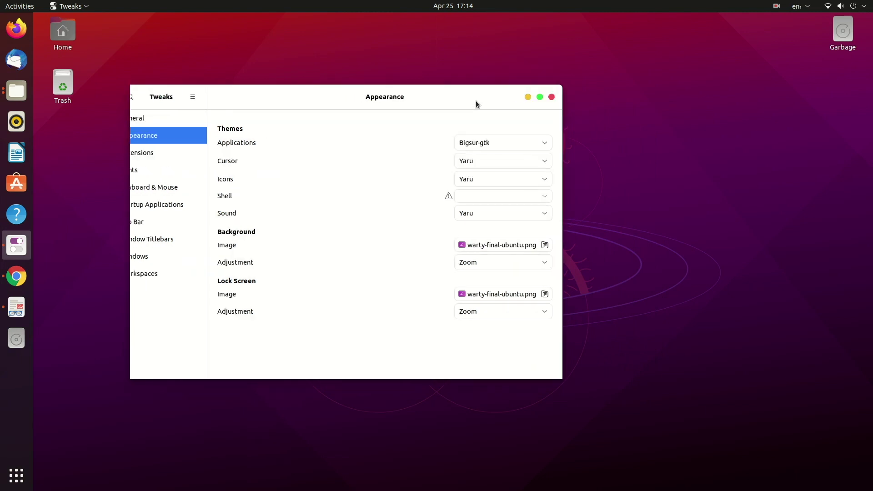
pyautogui.click(491, 165)
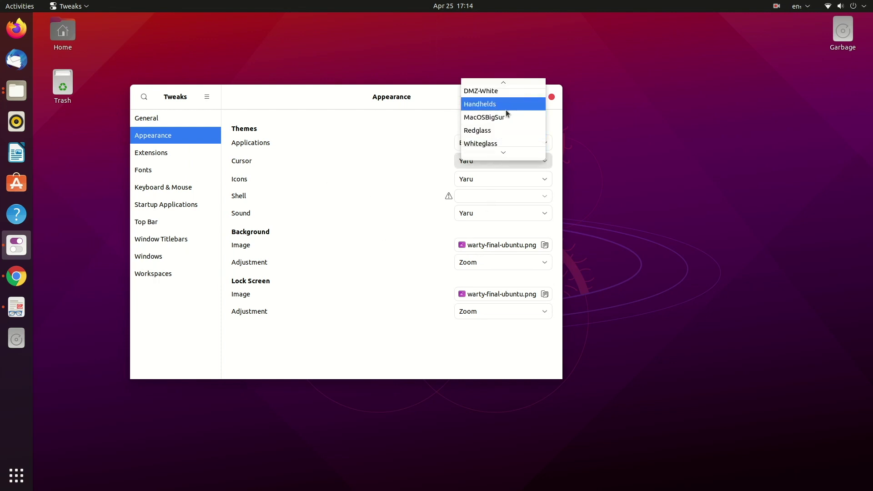
pyautogui.click(508, 119)
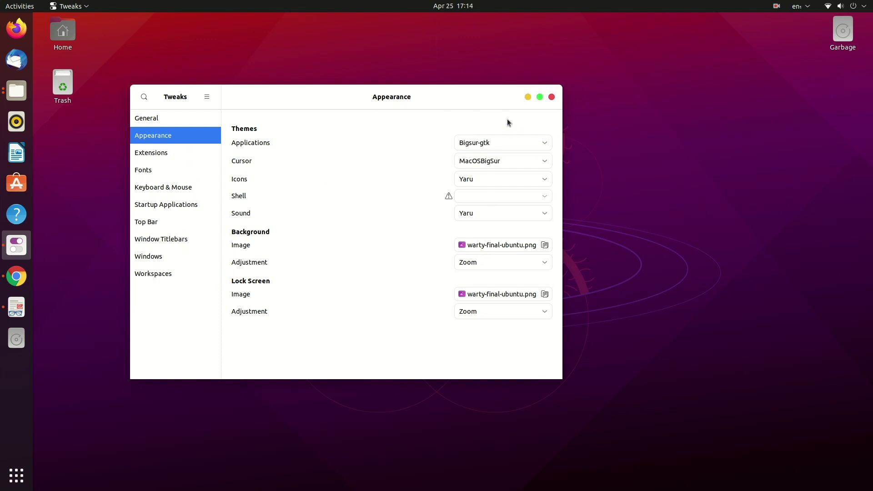
pyautogui.click(681, 94)
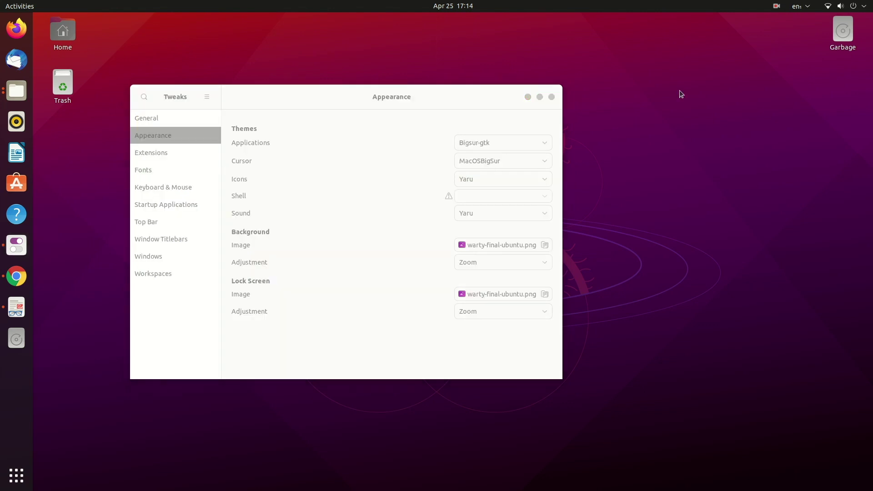
# Set the icon theme to MacOSBigSur
pyautogui.click(478, 179)
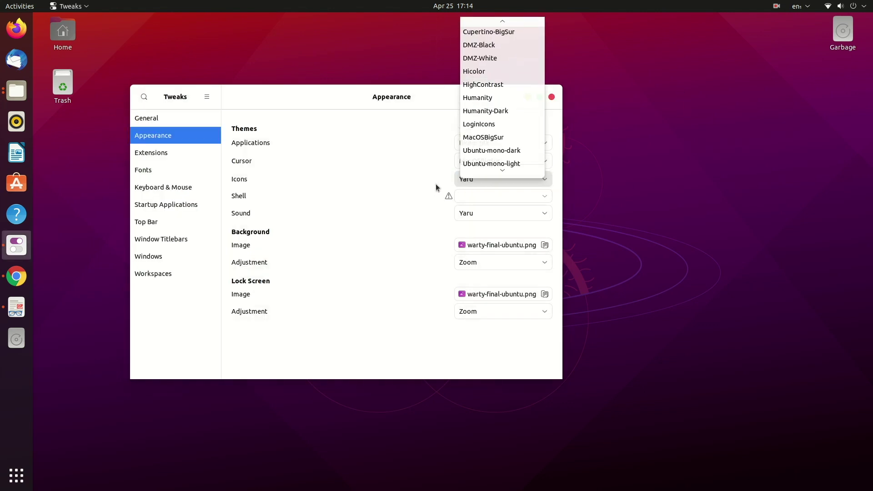
pyautogui.click(397, 187)
pyautogui.click(471, 179)
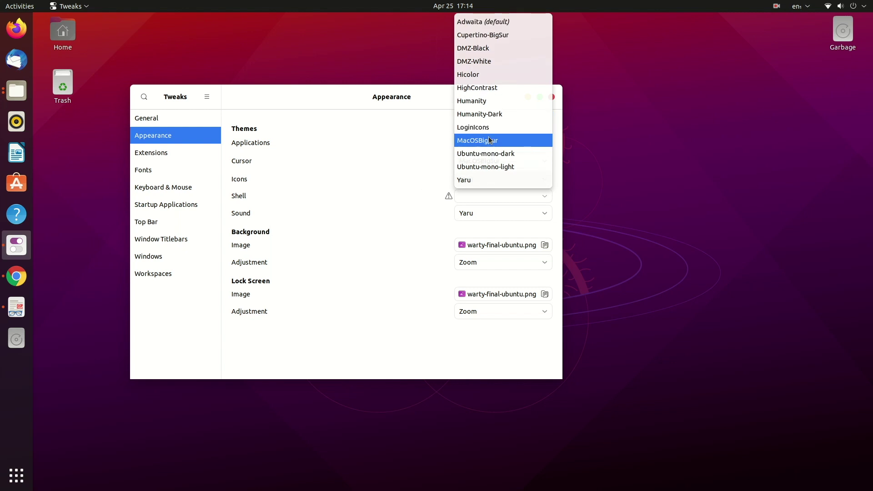
pyautogui.click(481, 141)
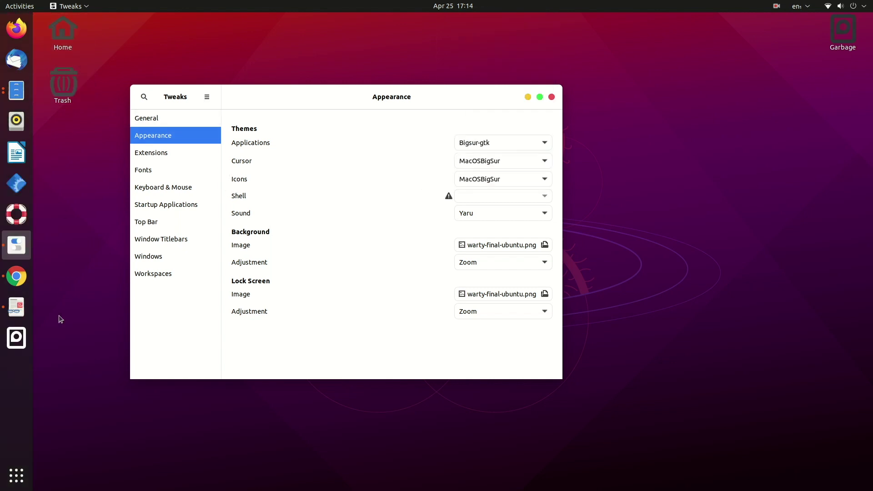
# Look through the pages of installed applications to examine how their icons appear in the MacOSBigSur theme
pyautogui.click(16, 475)
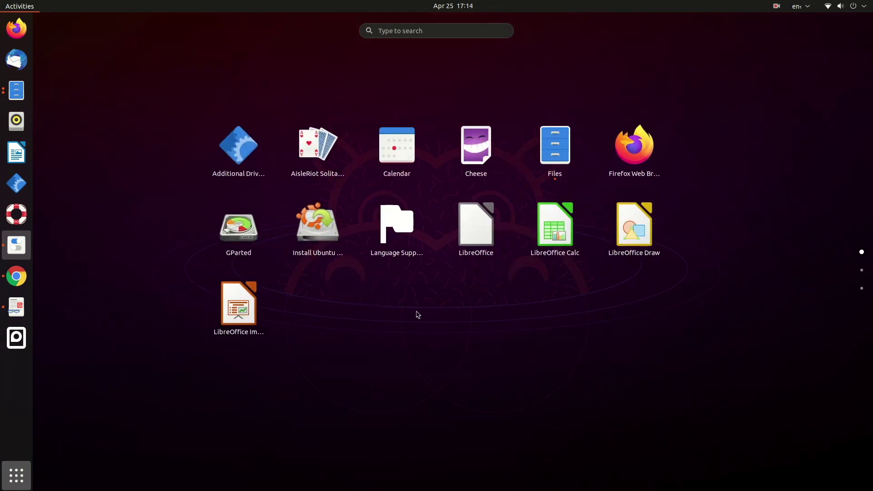
pyautogui.scroll(-1, 418, 315)
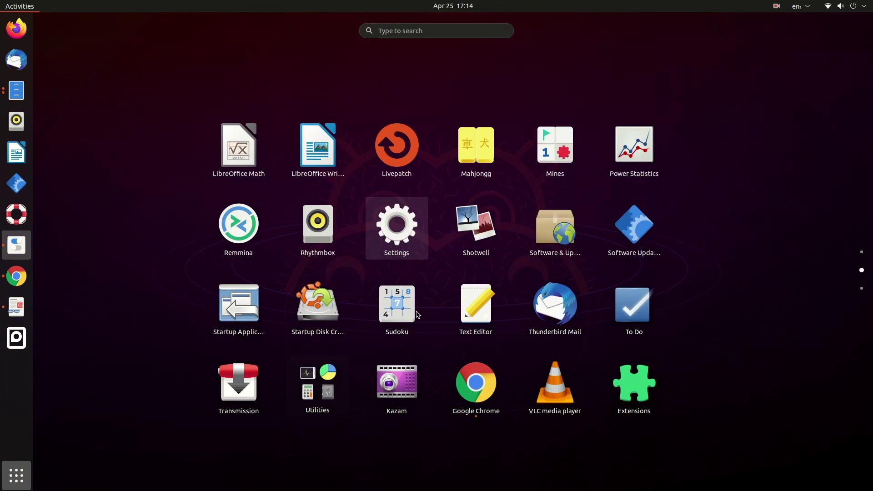
pyautogui.press('Up')
pyautogui.press('Up')
pyautogui.press('Down')
pyautogui.scroll(1, 418, 315)
pyautogui.scroll(-1, 417, 314)
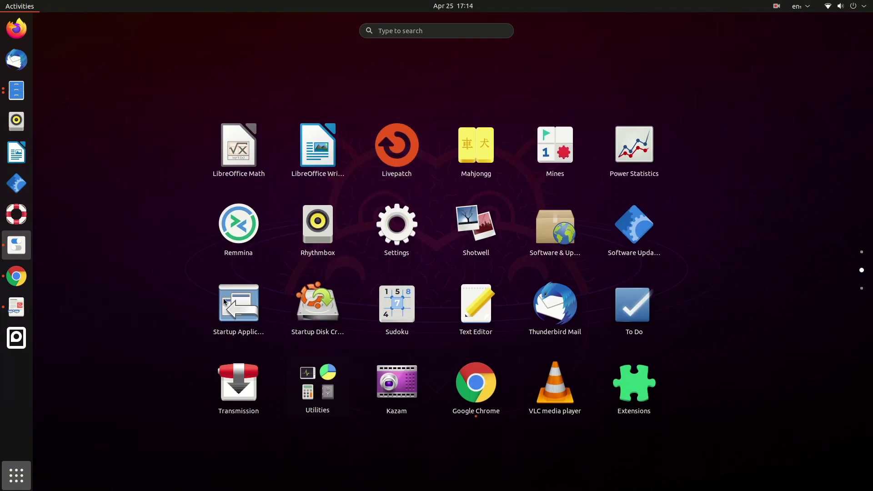
pyautogui.click(23, 476)
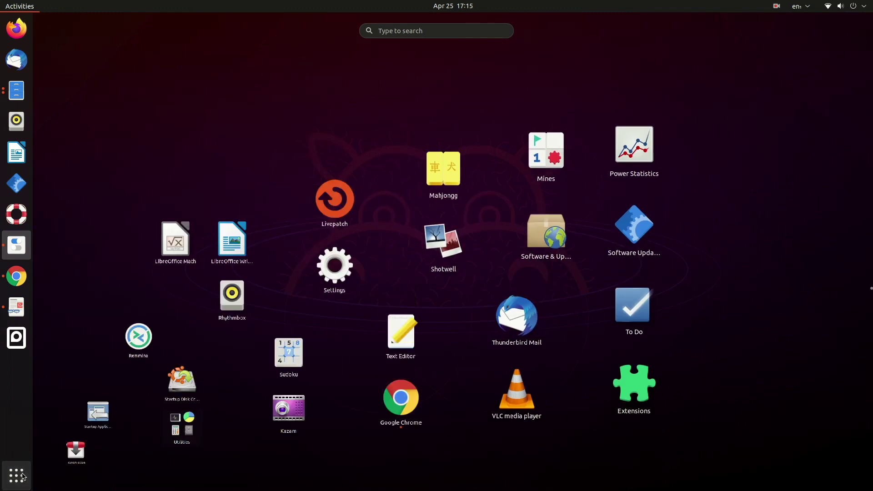
# Set the icon theme to Cupertino-BigSur and check the application icons in the overview
pyautogui.click(500, 180)
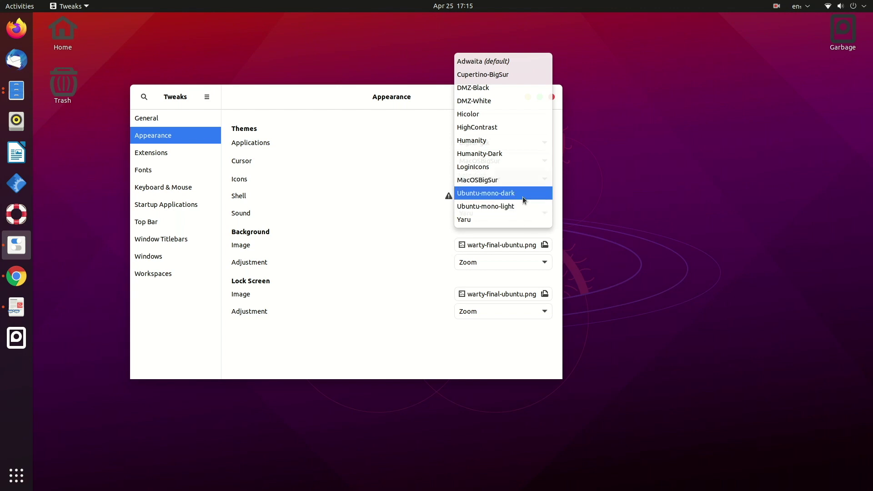
pyautogui.click(512, 76)
pyautogui.click(16, 475)
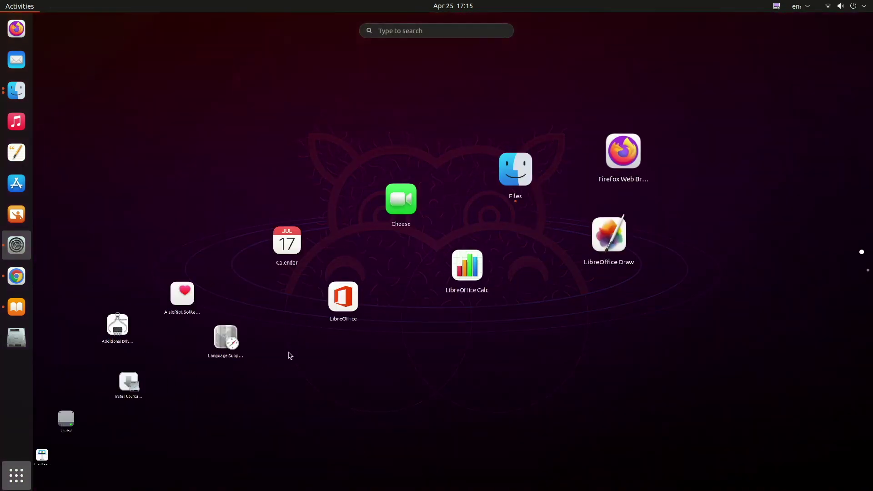
pyautogui.scroll(-1, 447, 323)
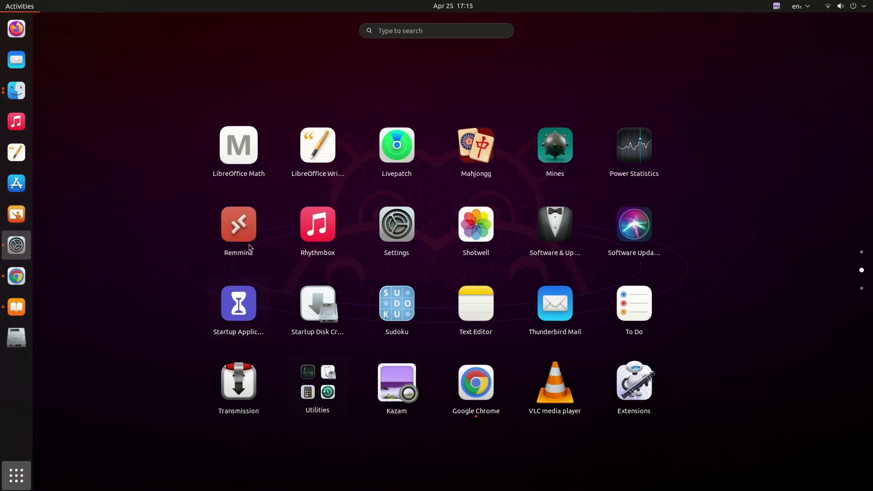
pyautogui.scroll(1, 646, 359)
pyautogui.click(665, 356)
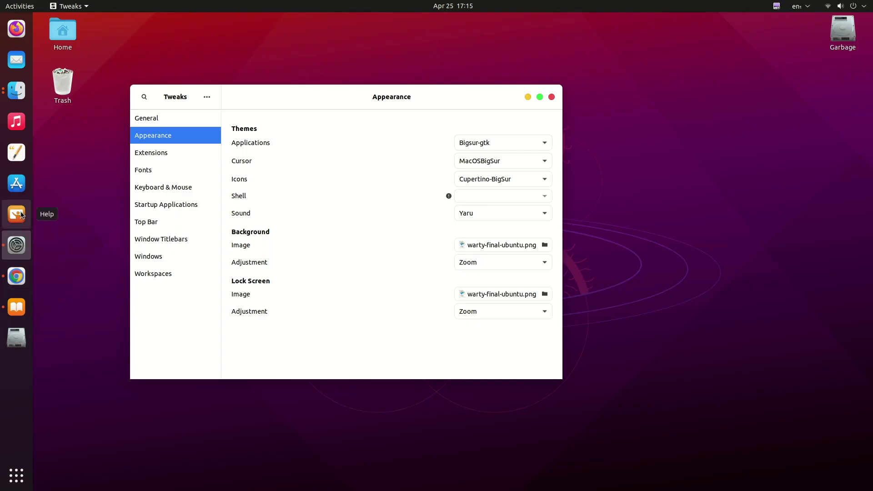
# Copy the chrome-gnome-shell install command from the notes document and minimize the document
pyautogui.click(13, 308)
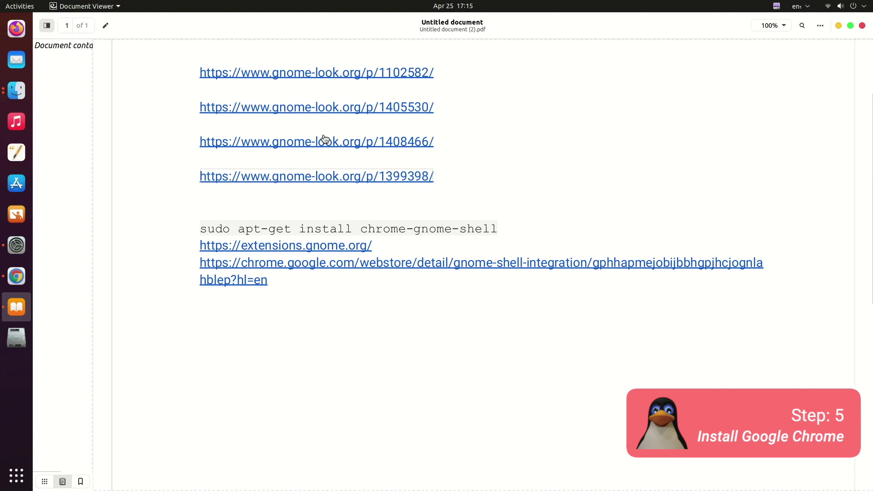
pyautogui.scroll(5, 187, 238)
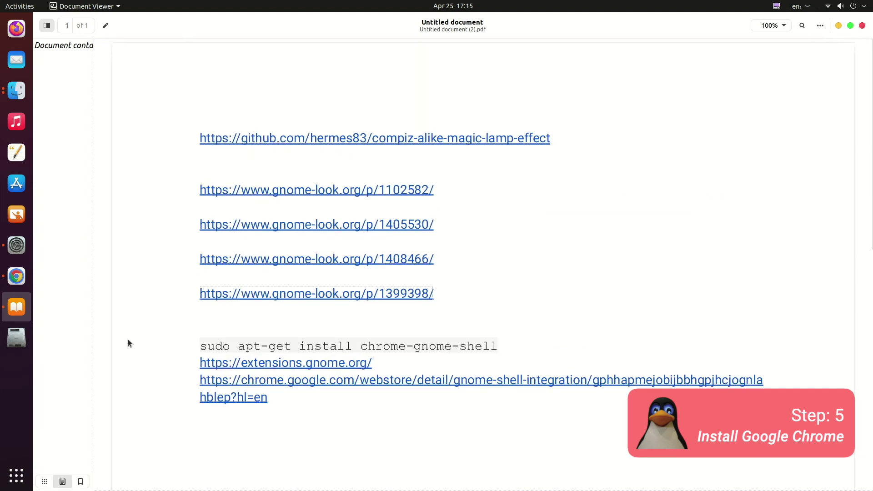
pyautogui.scroll(-3, 128, 341)
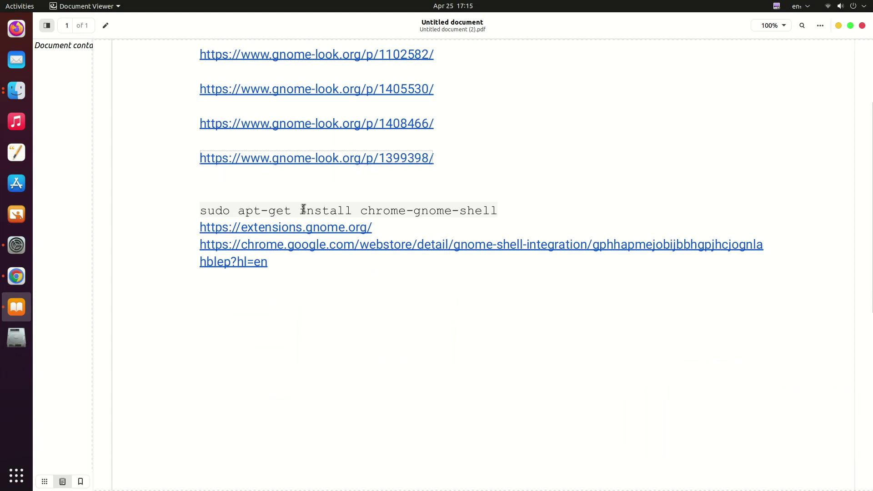
pyautogui.moveTo(200, 210); pyautogui.dragTo(500, 202)
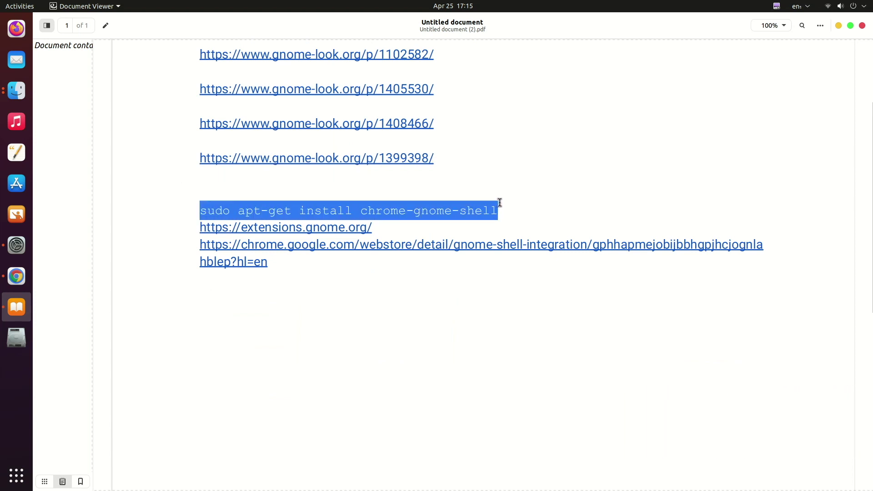
pyautogui.rightClick(455, 210)
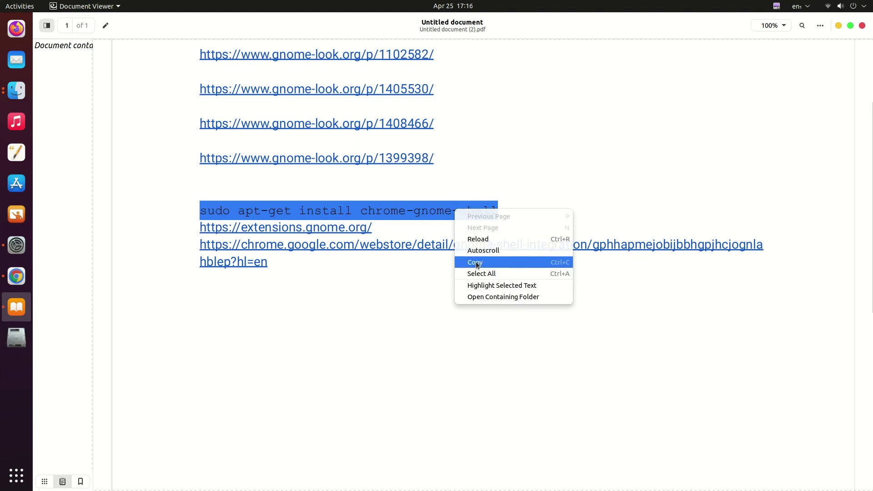
pyautogui.click(498, 262)
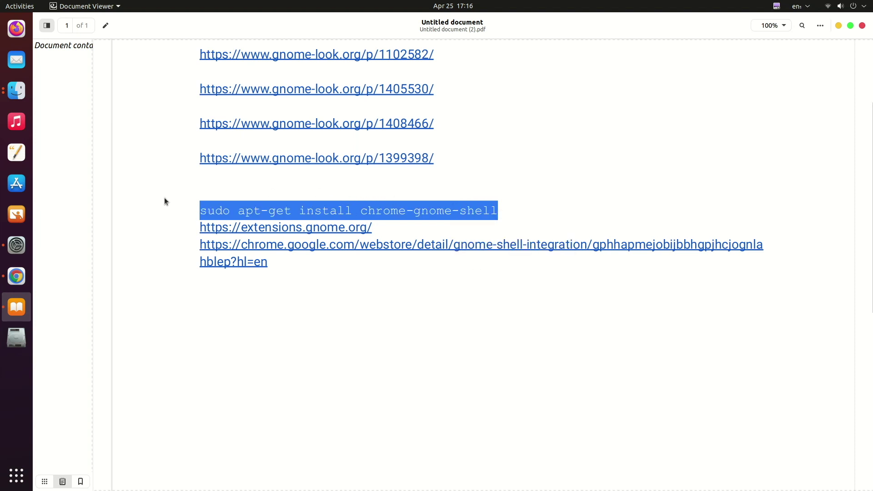
pyautogui.click(839, 26)
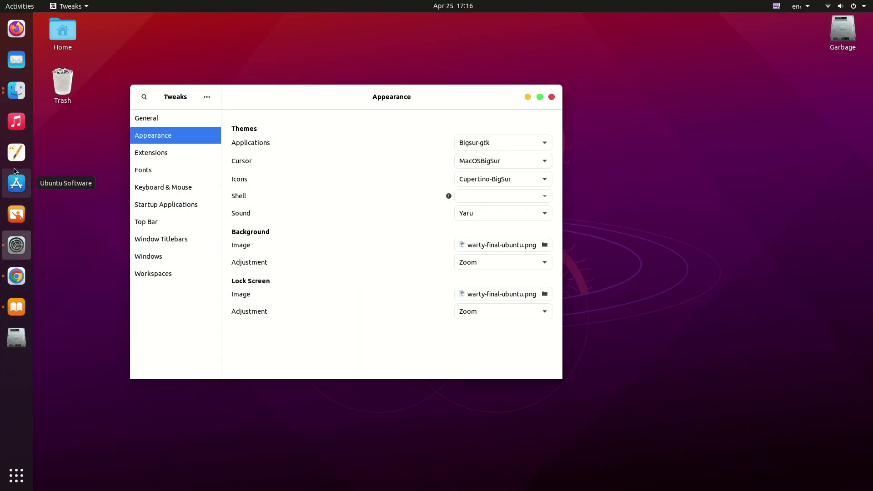
# Run "sudo apt-get install chrome-gnome-shell" in a new terminal and close the terminal
pyautogui.hotkey('ctrl', 'alt', 't')
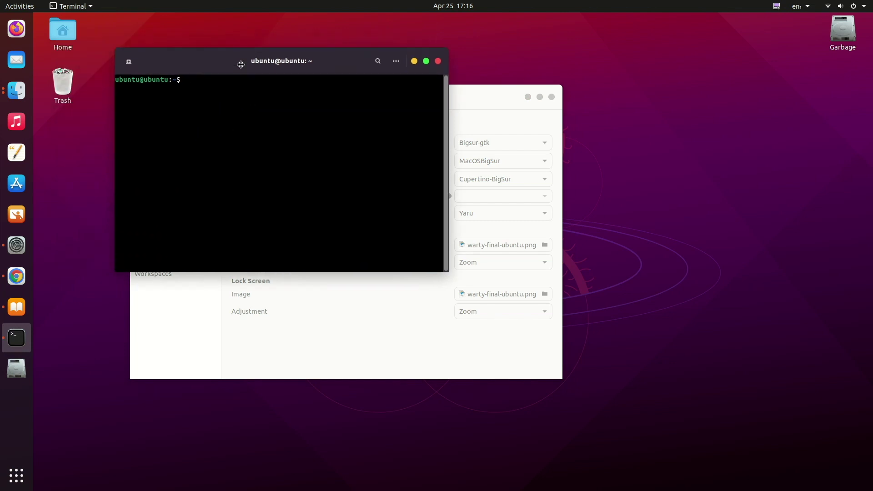
pyautogui.write('sudo apt-get install chrome-gnome-shell')
pyautogui.press('Return')
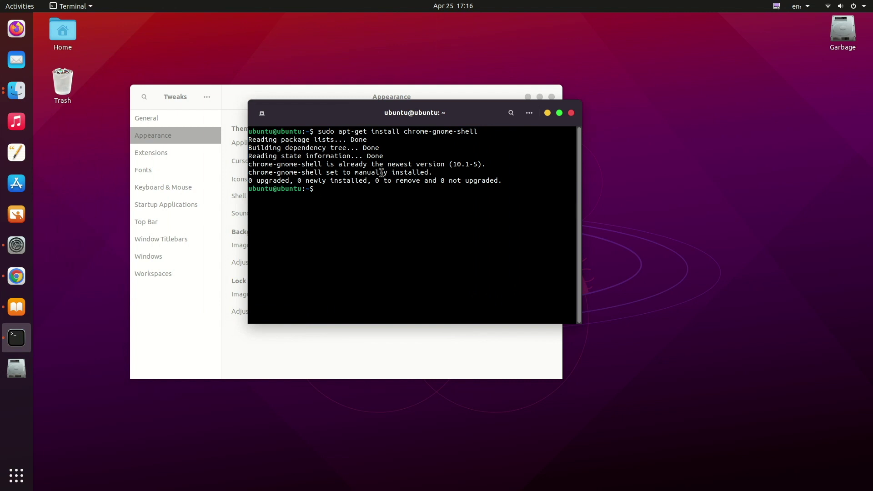
pyautogui.moveTo(313, 167); pyautogui.dragTo(458, 201)
pyautogui.click(458, 201)
pyautogui.click(571, 113)
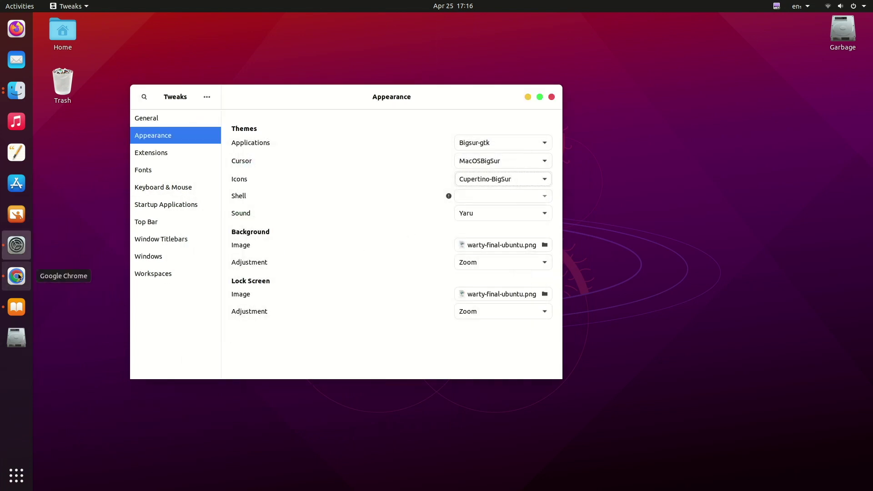
# Open extensions.gnome.org from the notes document, close the GNOME Tweaks article and Plank dock theme pages, and open the User Themes extension
pyautogui.click(22, 309)
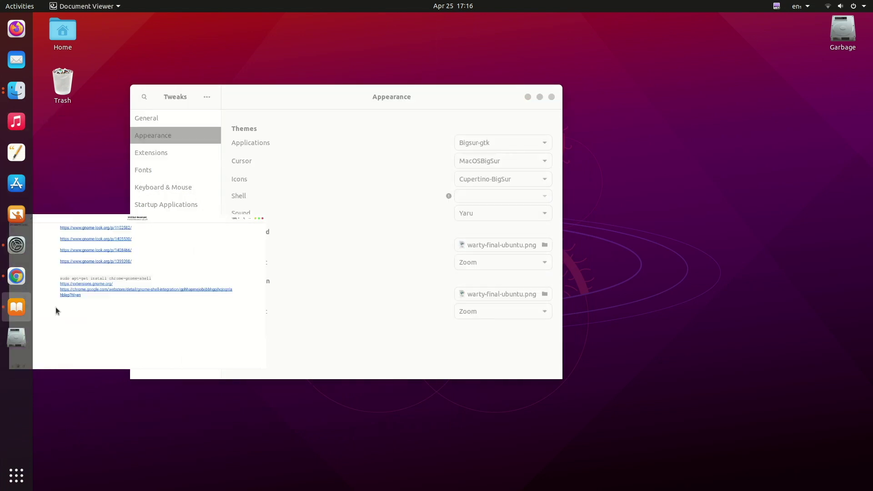
pyautogui.click(309, 230)
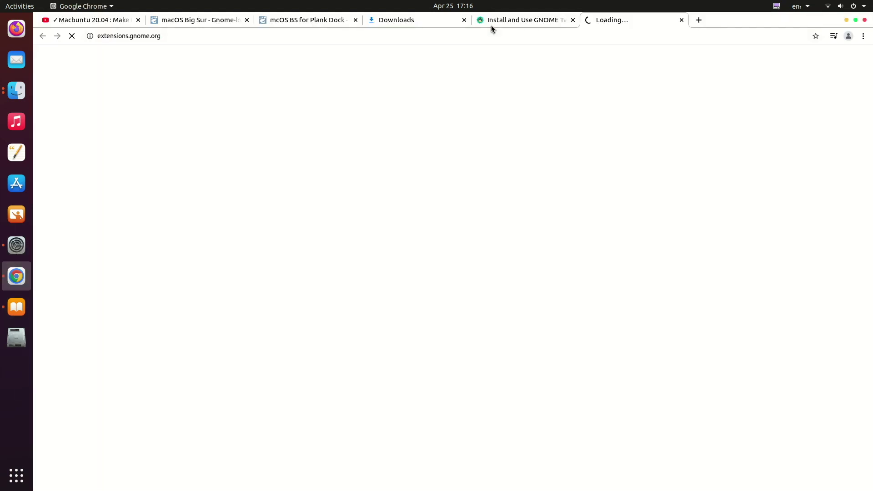
pyautogui.click(492, 20)
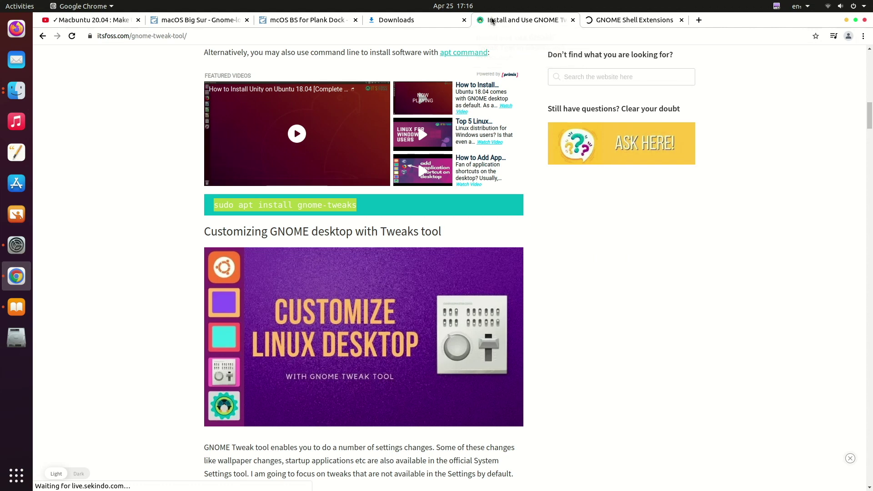
pyautogui.middleClick(492, 20)
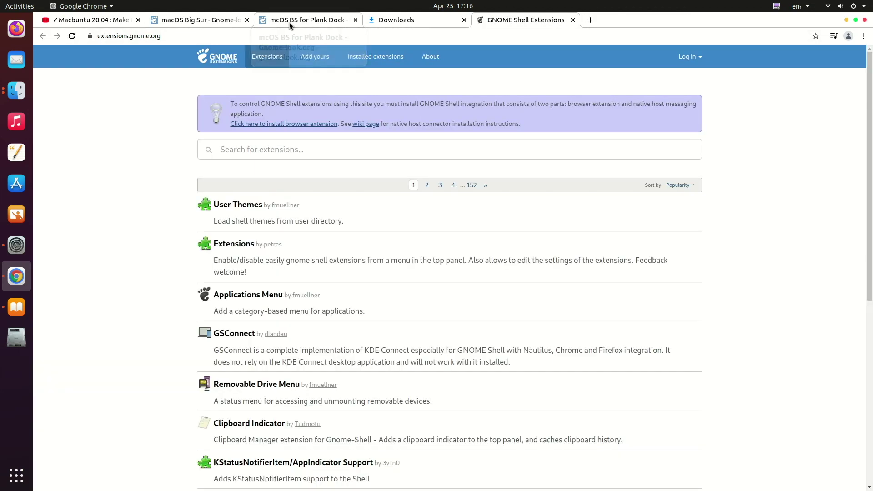
pyautogui.middleClick(291, 23)
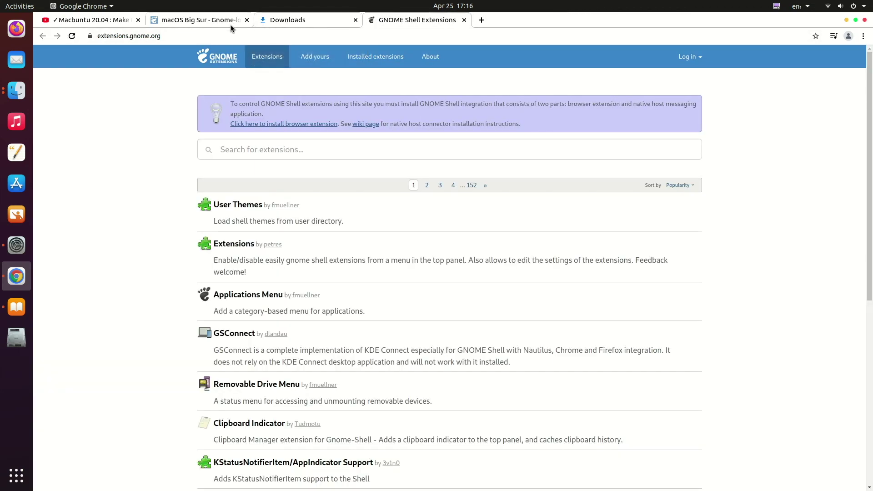
pyautogui.click(230, 203)
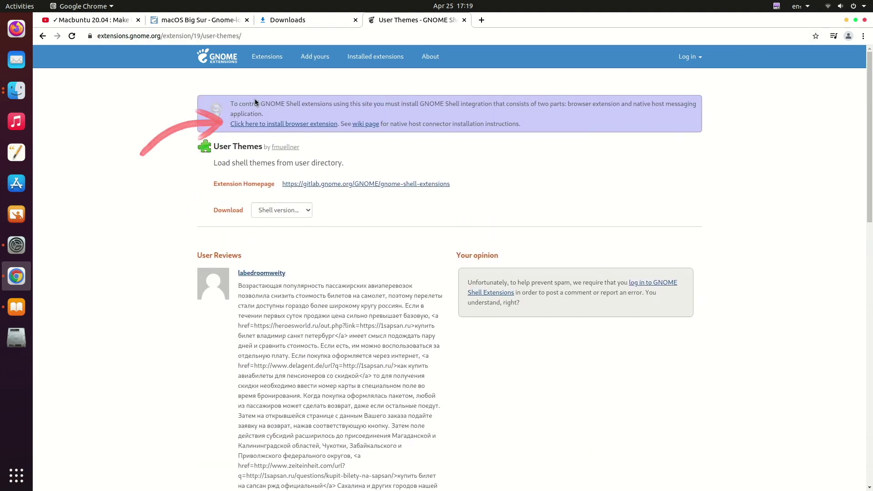
# Add the GNOME Shell integration extension to Chrome and close the sync sign-in page without signing in
pyautogui.moveTo(361, 104); pyautogui.dragTo(231, 104)
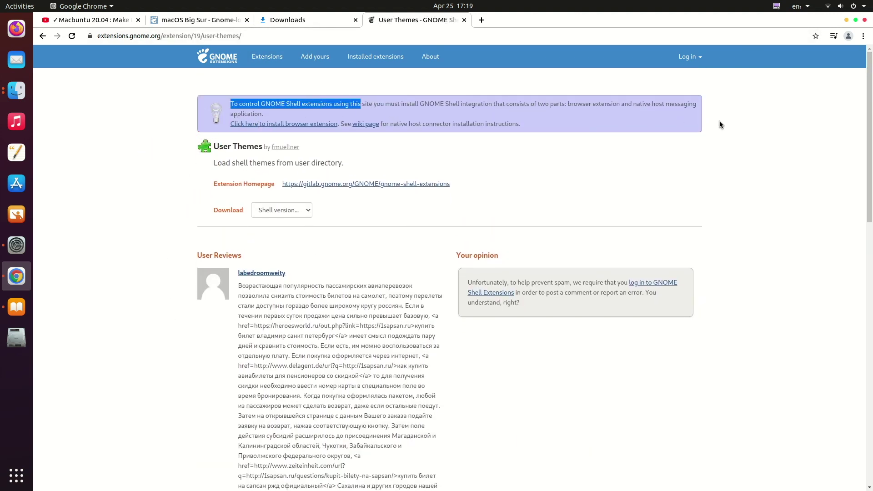
pyautogui.click(253, 124)
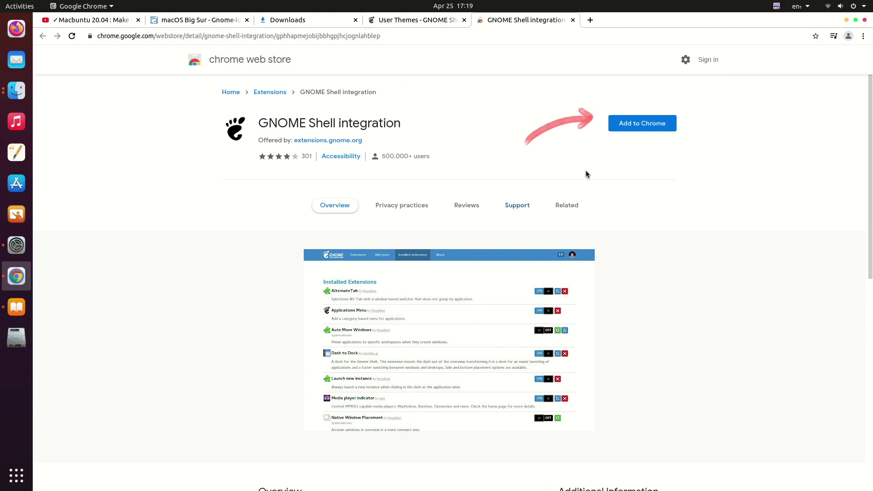
pyautogui.click(655, 125)
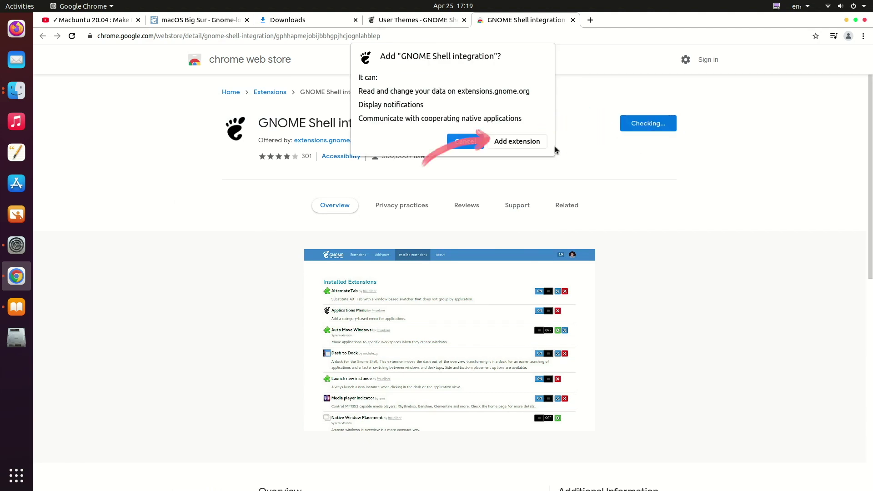
pyautogui.click(516, 145)
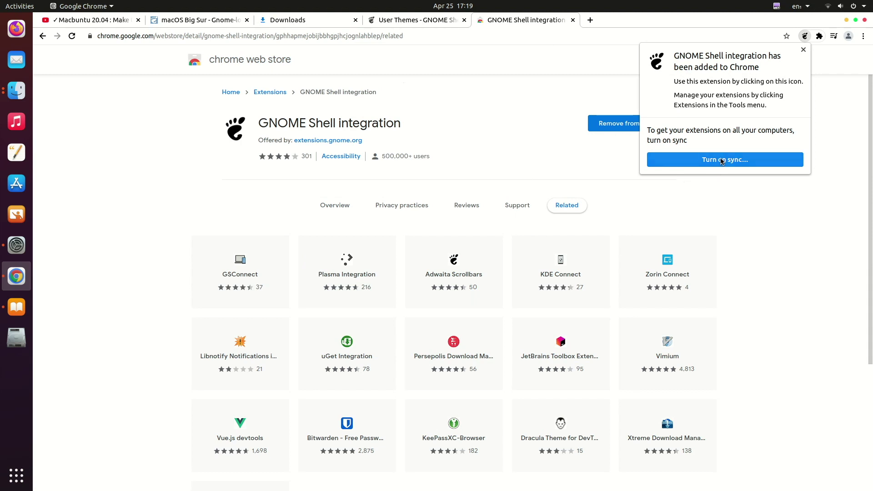
pyautogui.click(723, 161)
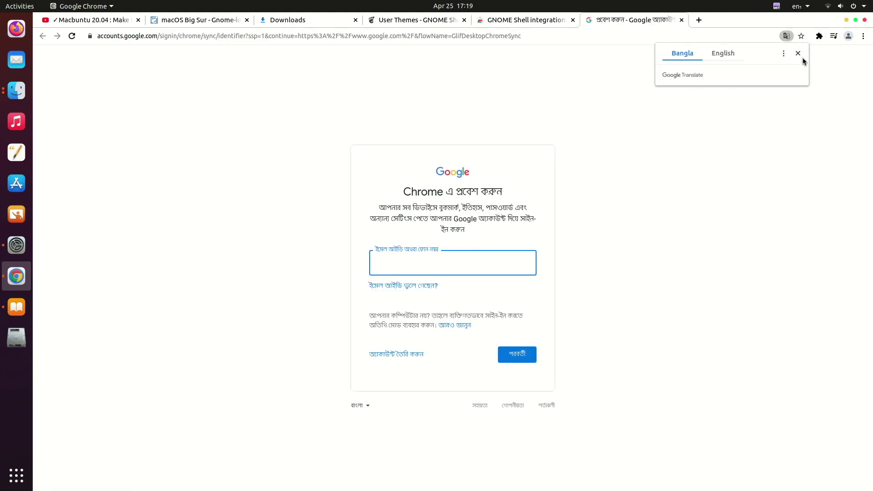
pyautogui.middleClick(632, 21)
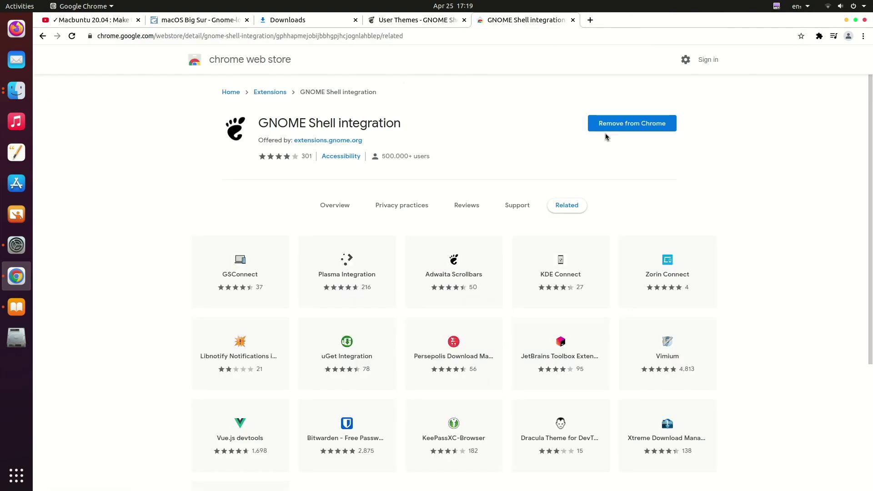
# Reload the User Themes extension page, switch the extension on and install it, and minimize the browser
pyautogui.click(381, 23)
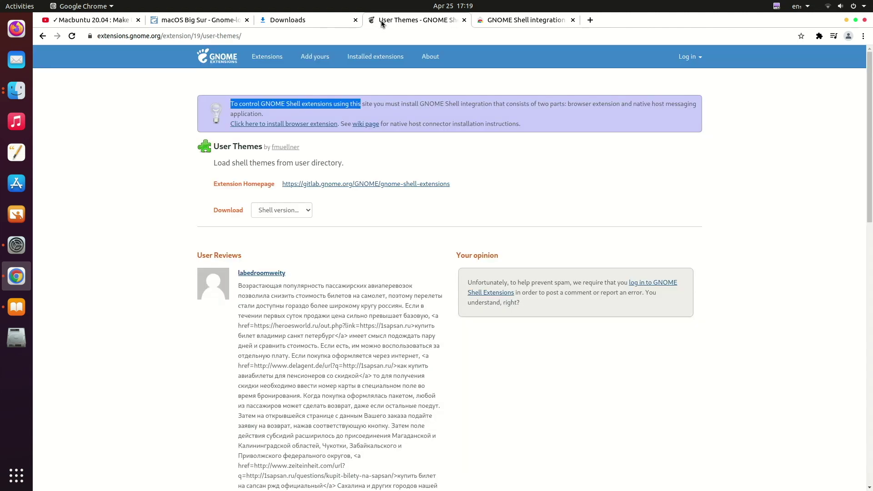
pyautogui.click(72, 36)
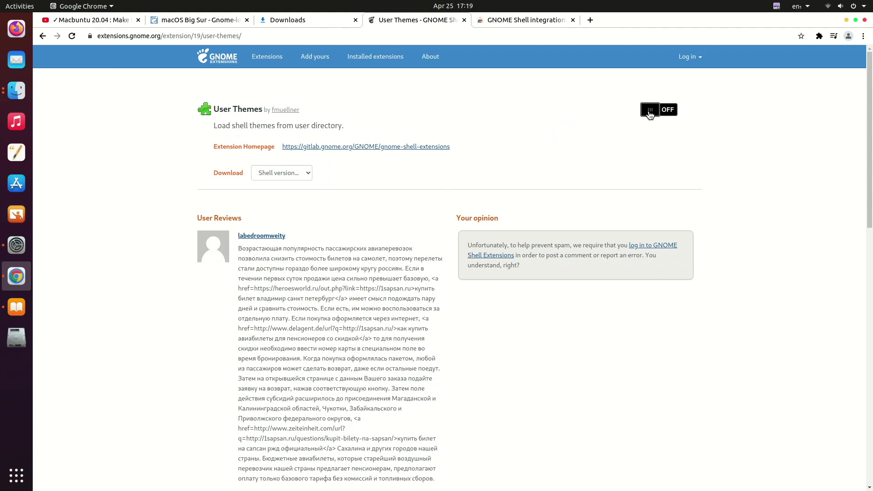
pyautogui.click(663, 109)
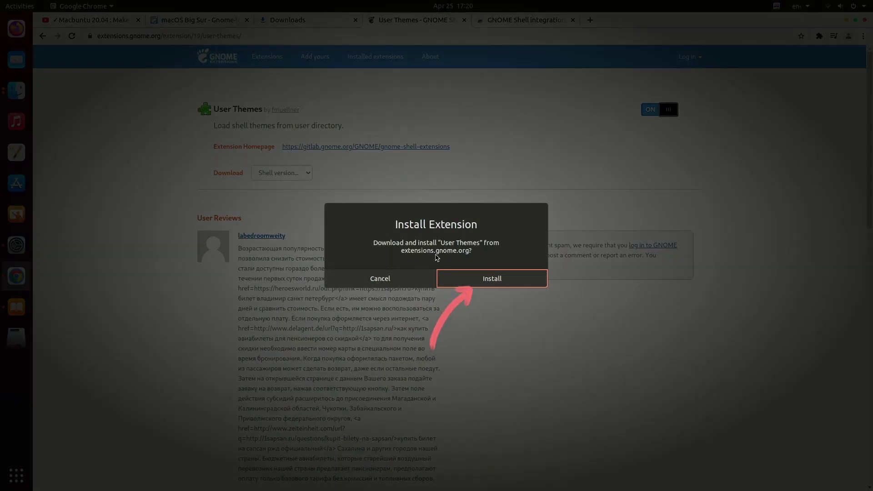
pyautogui.click(491, 280)
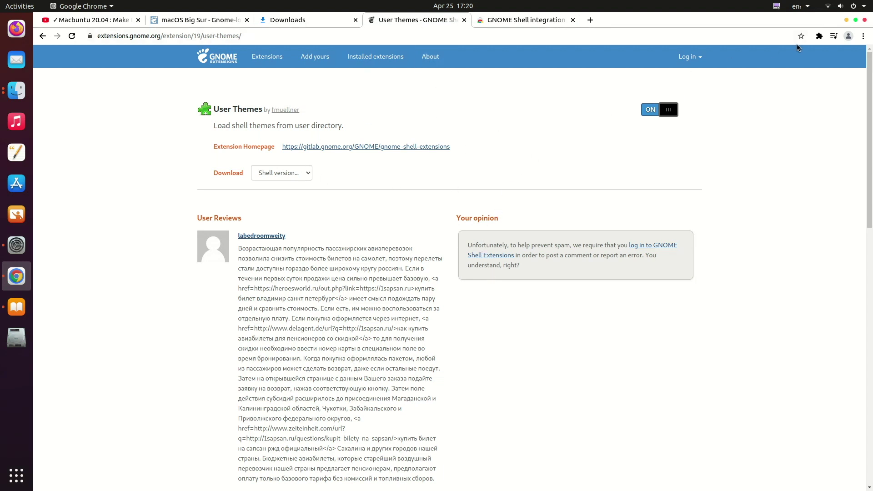
pyautogui.click(846, 20)
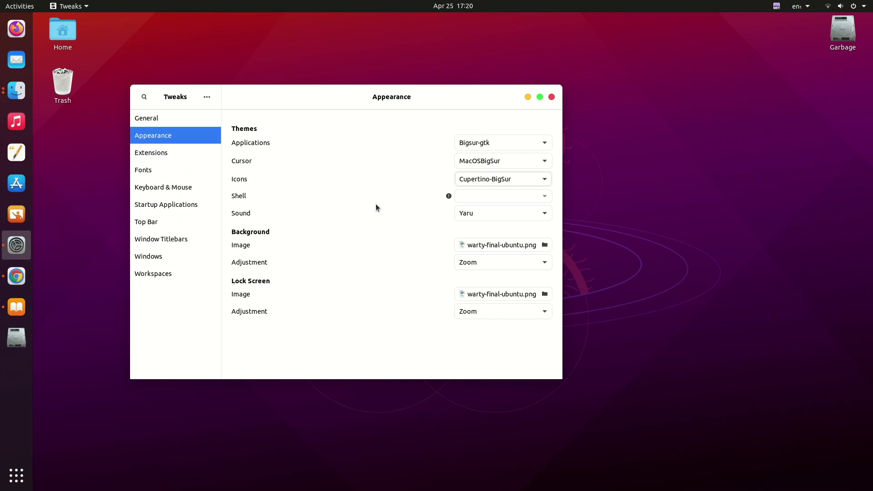
# Restart Tweaks and set the shell theme to Bigsur-gtk in the appearance settings
pyautogui.click(551, 98)
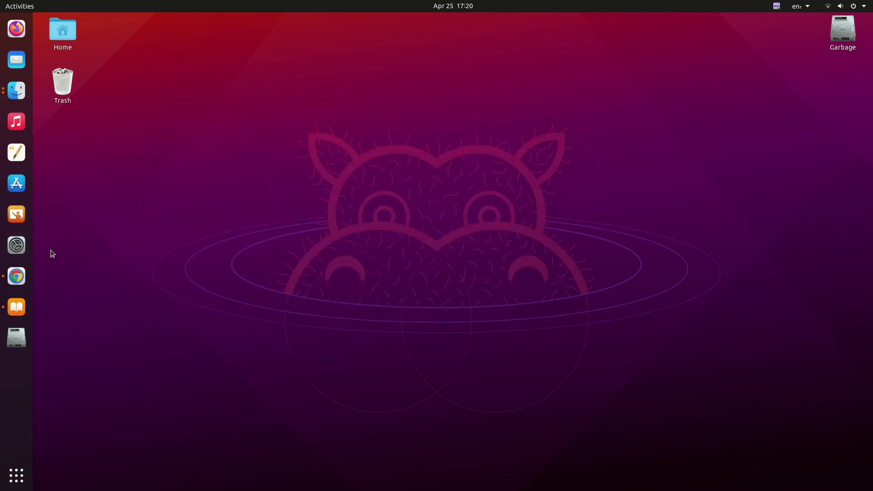
pyautogui.click(17, 245)
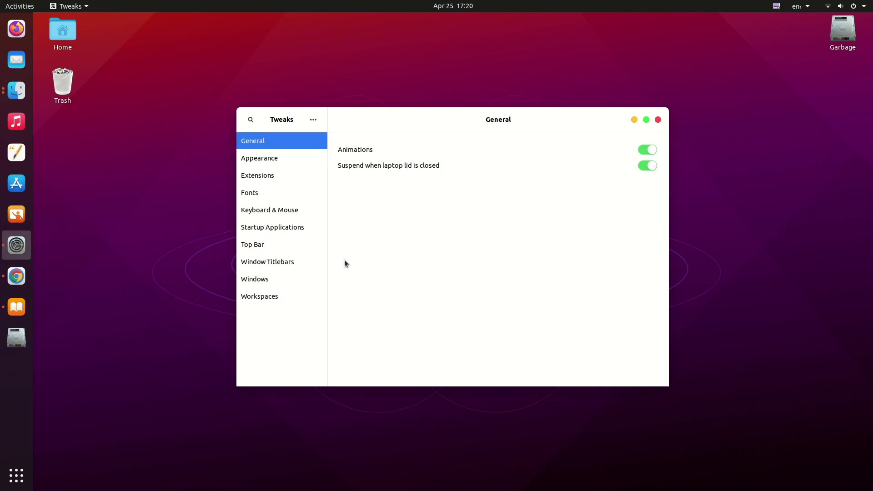
pyautogui.click(260, 158)
pyautogui.moveTo(411, 119); pyautogui.dragTo(337, 115)
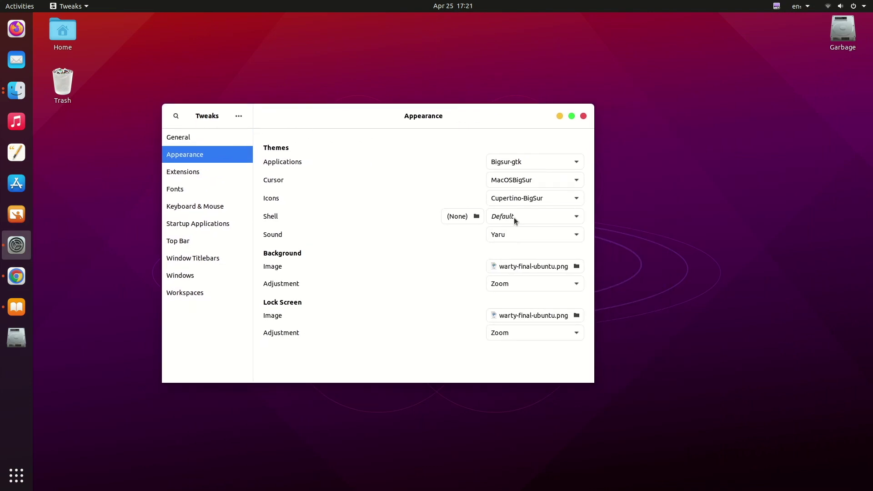
pyautogui.click(519, 219)
pyautogui.click(409, 230)
pyautogui.click(535, 217)
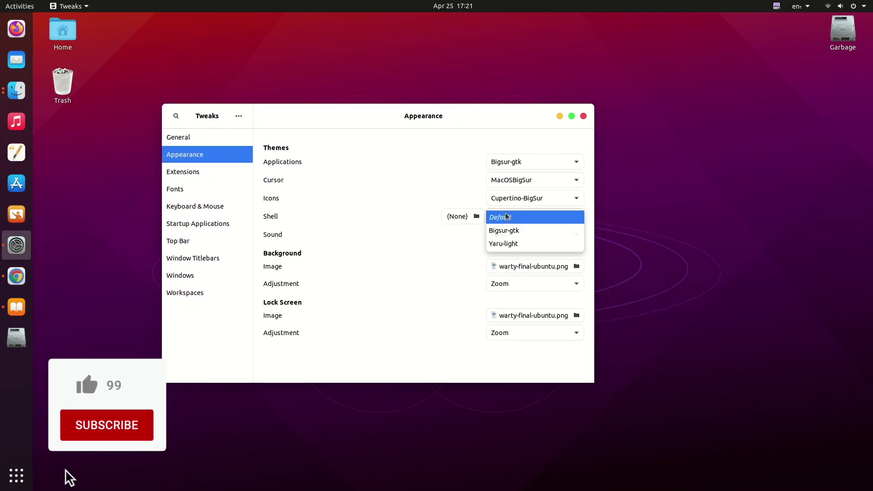
pyautogui.click(527, 232)
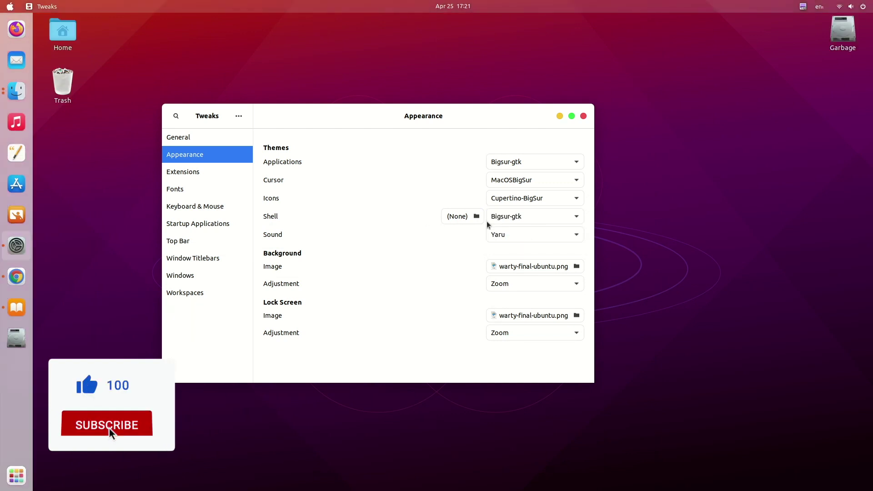
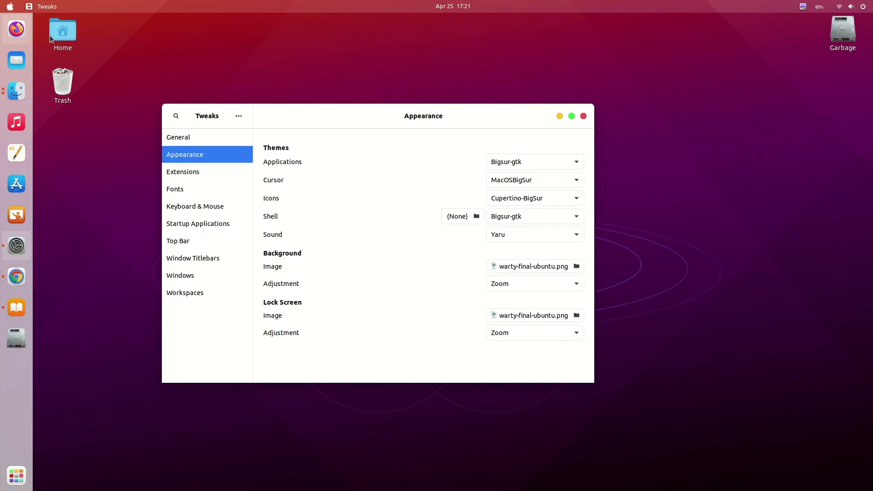
# Switch to Chrome, return to the macOS Big Sur cursor page on gnome-look.org and open the GTK3/4 Themes category
pyautogui.click(86, 260)
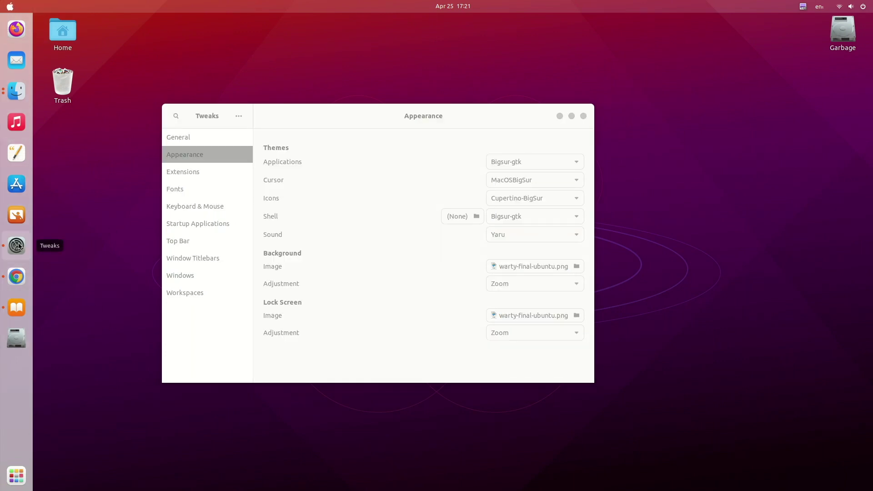
pyautogui.click(17, 277)
pyautogui.click(200, 20)
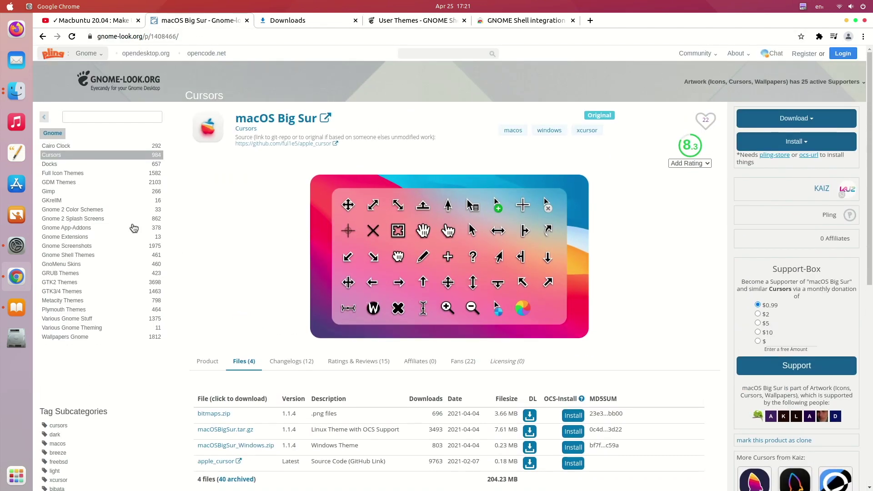
pyautogui.click(77, 295)
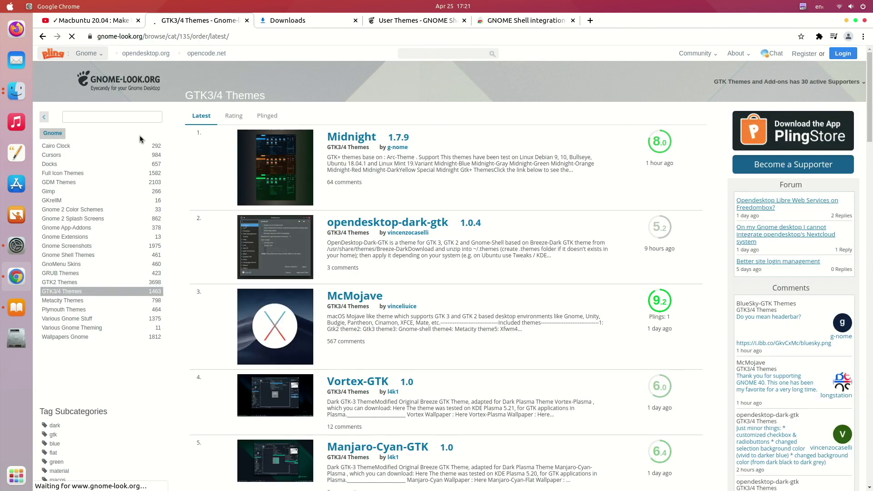
# Find WhiteSur Gtk Theme in the category's popularity ranking and open its page
pyautogui.scroll(-1, 249, 395)
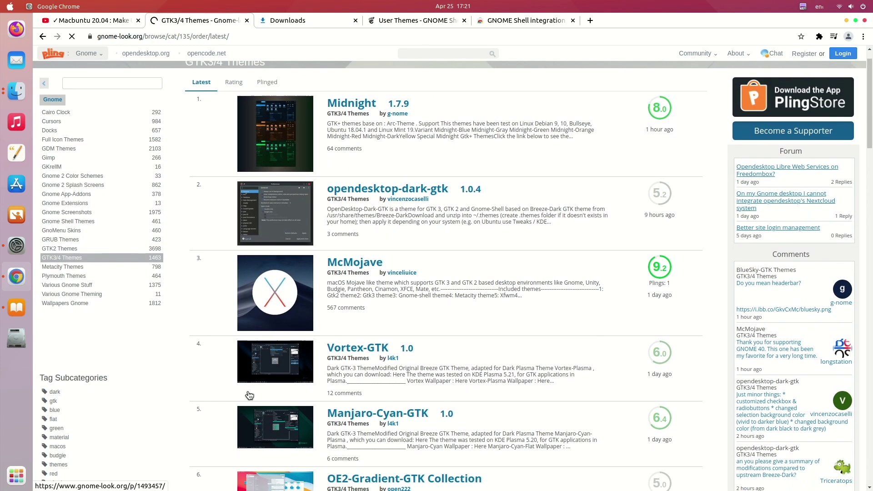
pyautogui.scroll(-5, 249, 396)
pyautogui.scroll(-8, 680, 296)
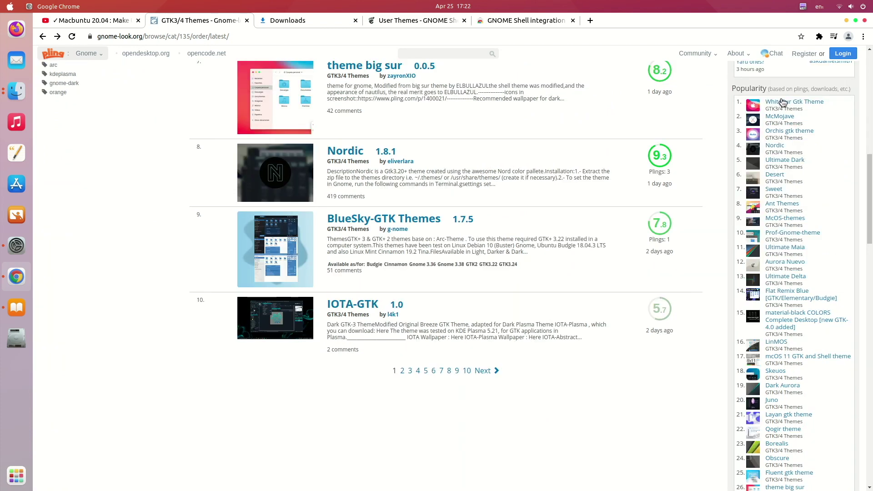
pyautogui.scroll(-4, 409, 351)
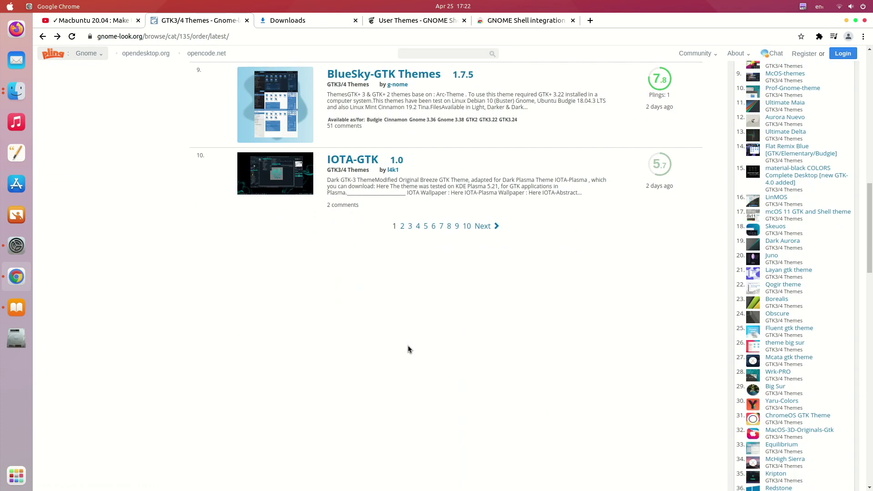
pyautogui.scroll(8, 409, 351)
pyautogui.click(786, 223)
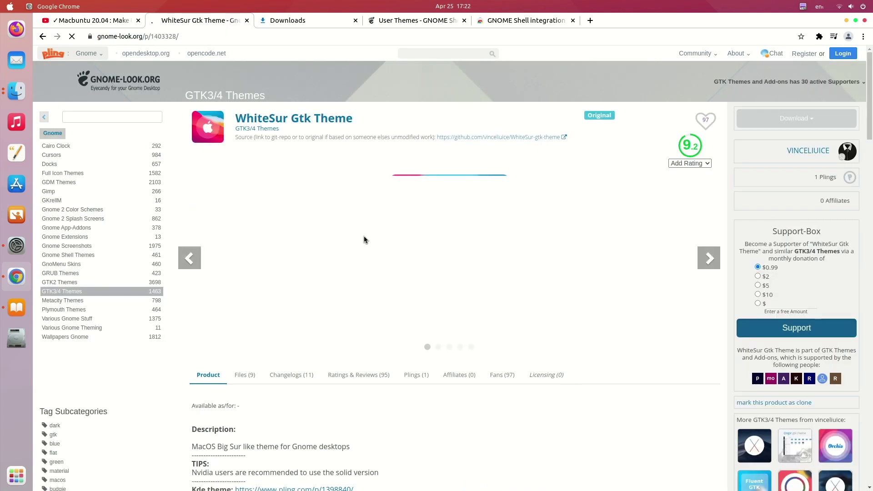
# View the next preview image and the changelogs of WhiteSur Gtk Theme, and show its downloadable files
pyautogui.click(710, 259)
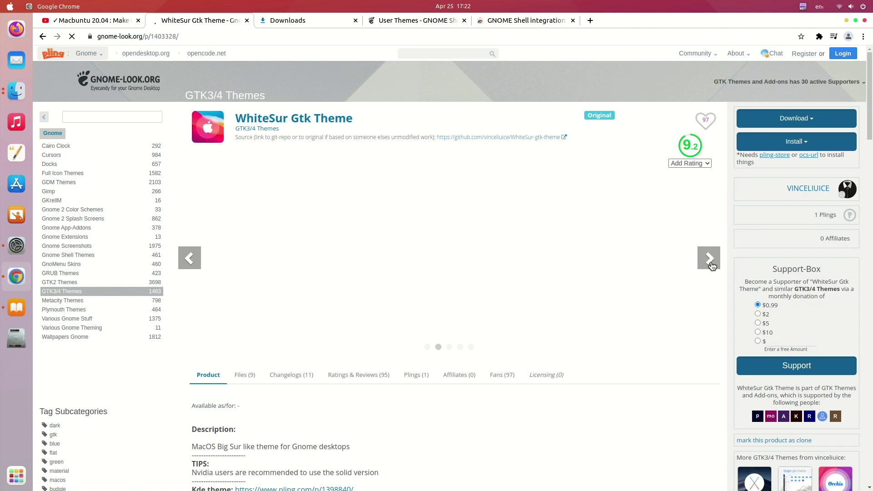
pyautogui.click(287, 375)
pyautogui.scroll(-4, 409, 378)
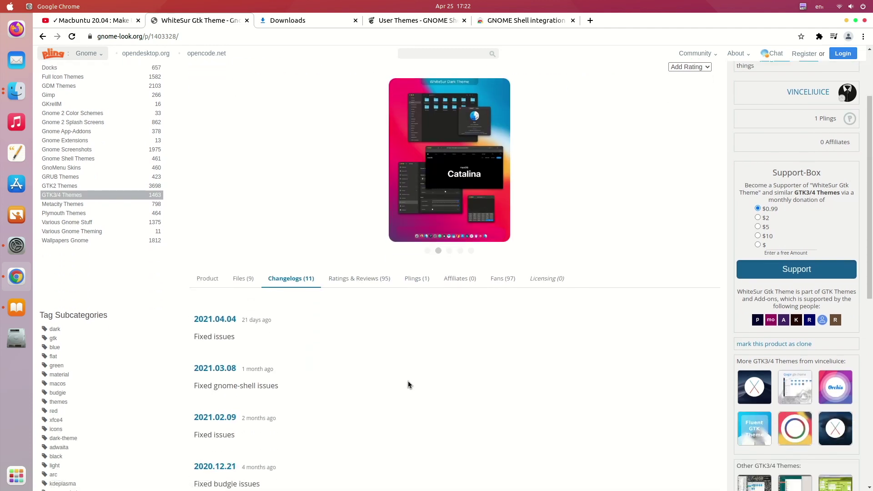
pyautogui.scroll(-3, 408, 384)
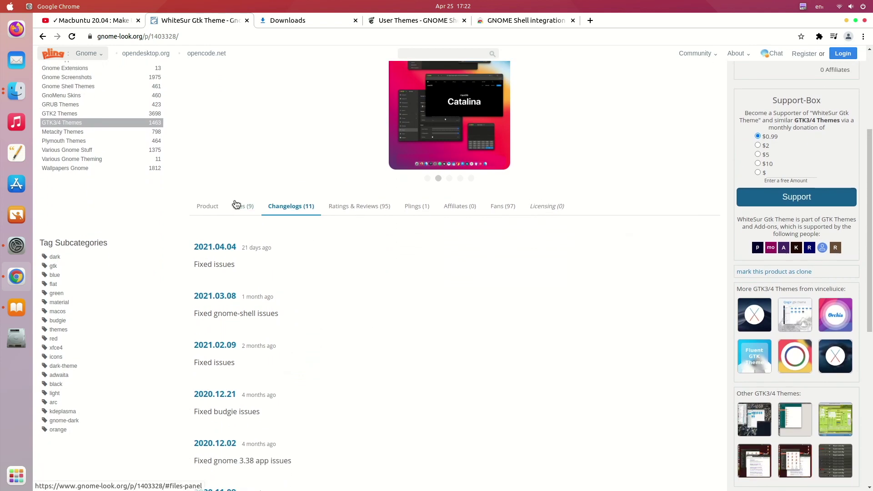
pyautogui.click(237, 205)
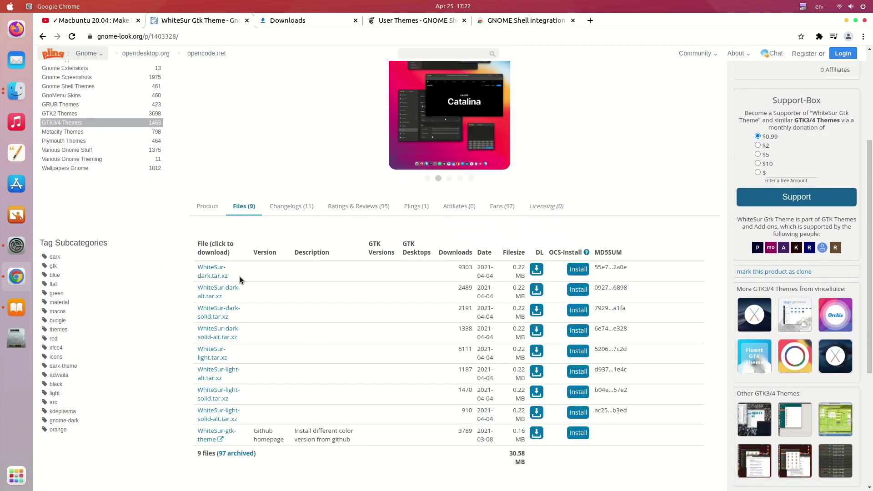
# Try to download WhiteSur-dark.tar.xz, and download WhiteSur-light.tar.xz from the theme's file list
pyautogui.click(537, 270)
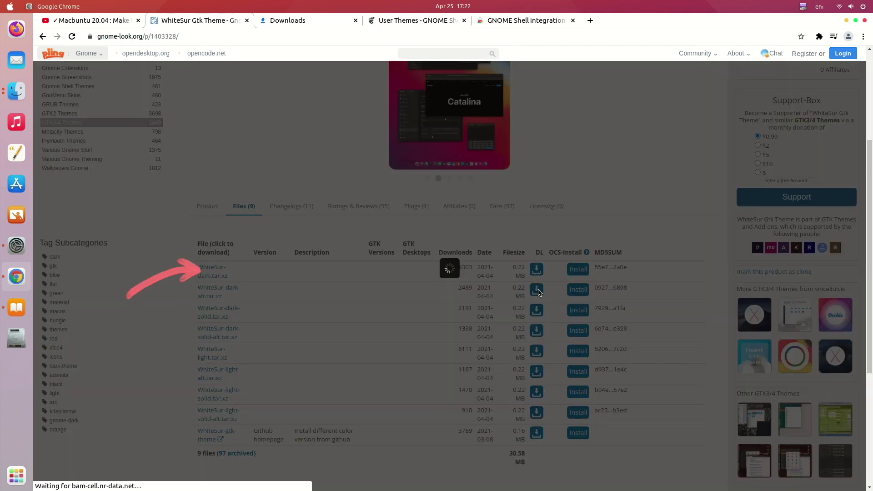
pyautogui.click(456, 253)
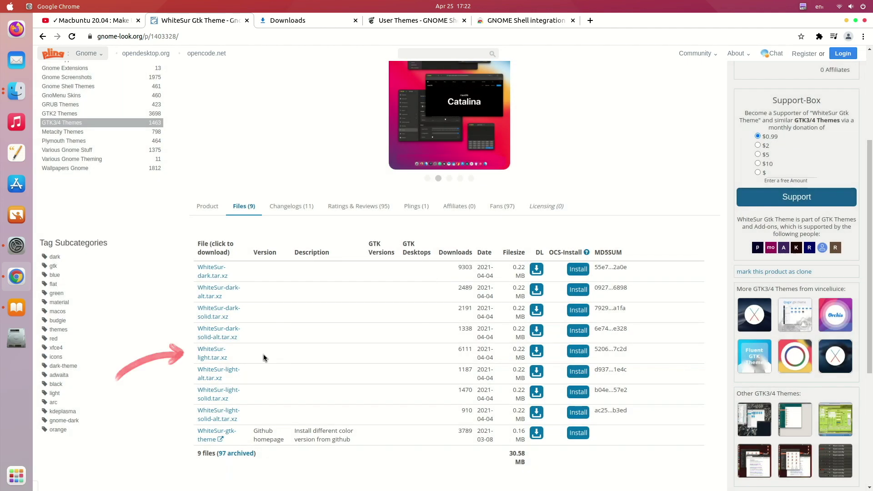
pyautogui.click(536, 352)
pyautogui.click(451, 249)
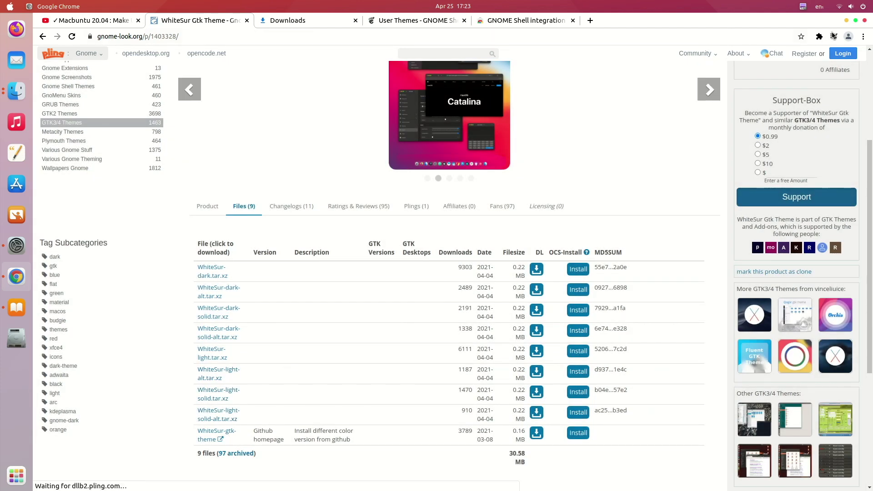
# Open the browser's download list to check which WhiteSur archives were saved
pyautogui.scroll(-2, 276, 455)
pyautogui.scroll(2, 276, 454)
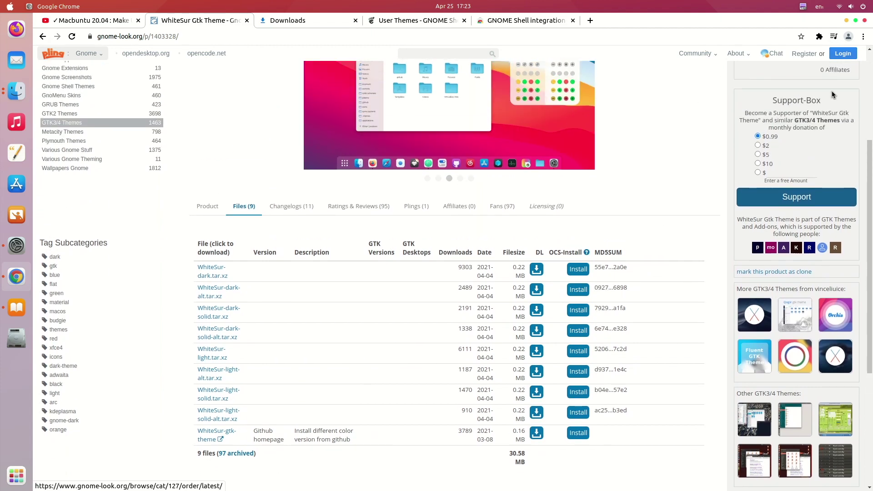
pyautogui.click(863, 37)
pyautogui.click(773, 99)
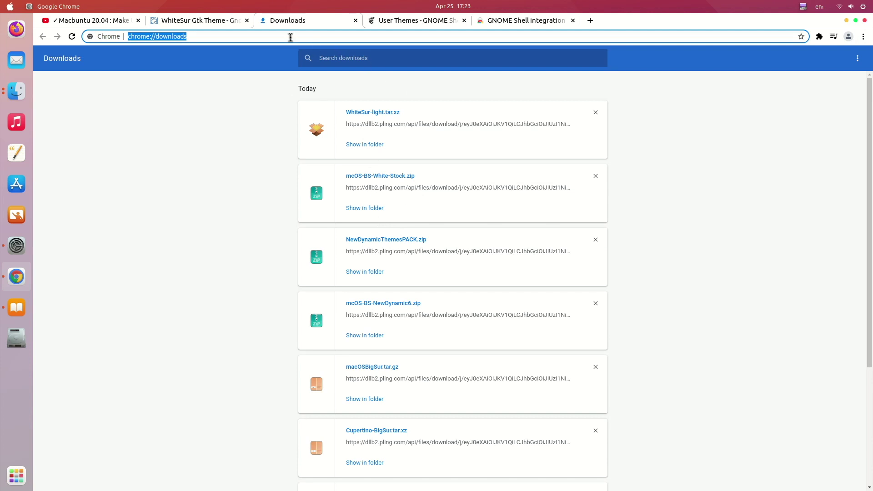
# Return to the WhiteSur Gtk Theme page, download WhiteSur-dark.tar.xz and show all downloads
pyautogui.click(200, 21)
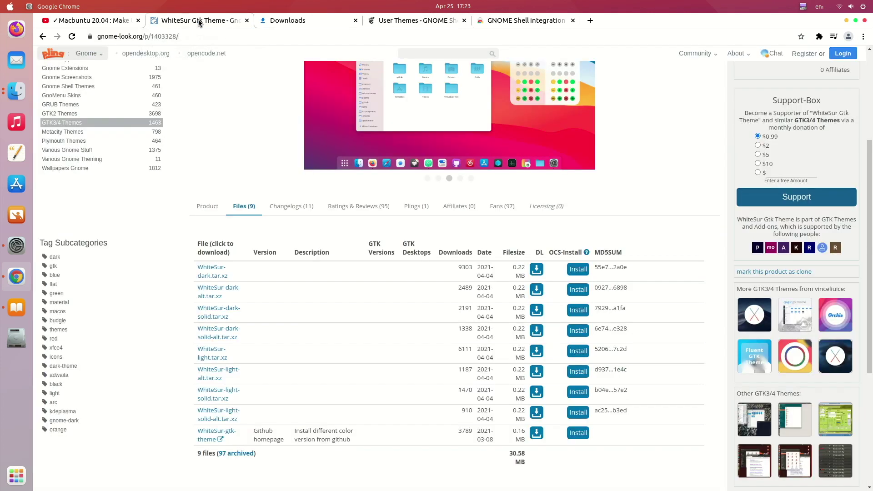
pyautogui.click(536, 270)
pyautogui.click(449, 248)
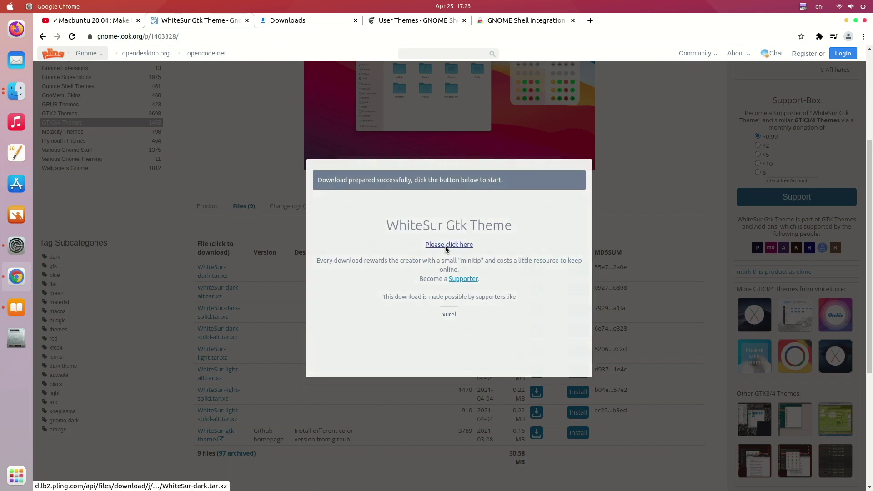
pyautogui.click(446, 249)
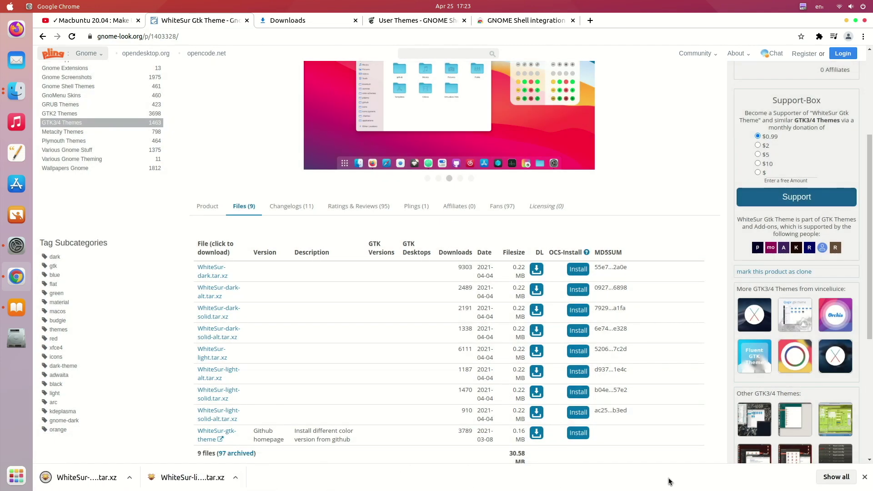
pyautogui.click(820, 475)
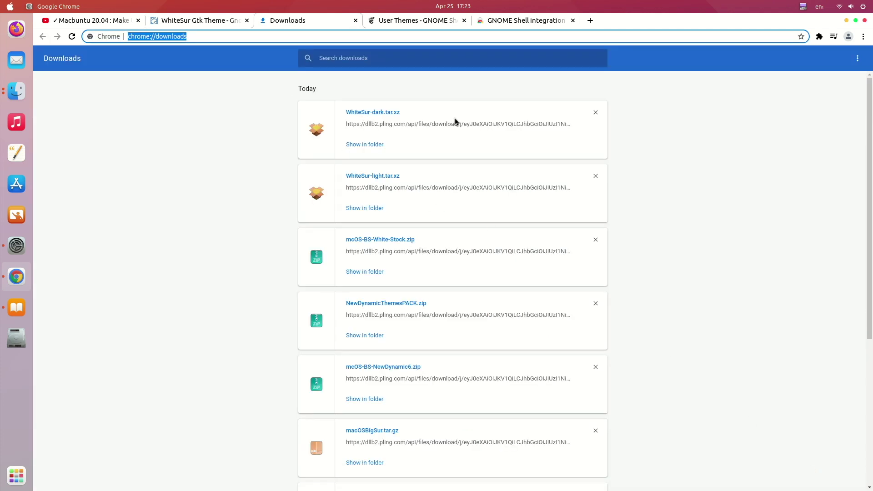
# Show WhiteSur-light.tar.xz in its folder and extract both WhiteSur archives in Downloads
pyautogui.click(372, 209)
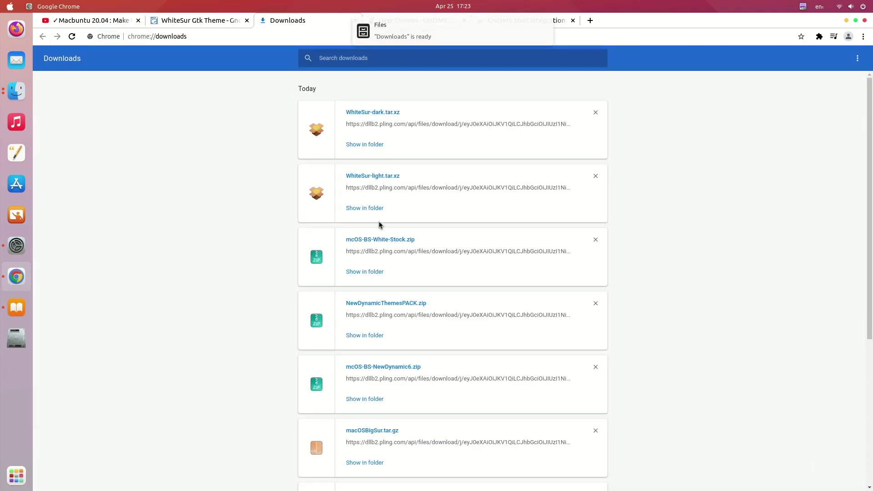
pyautogui.click(358, 170)
pyautogui.moveTo(408, 120); pyautogui.dragTo(299, 72)
pyautogui.rightClick(317, 74)
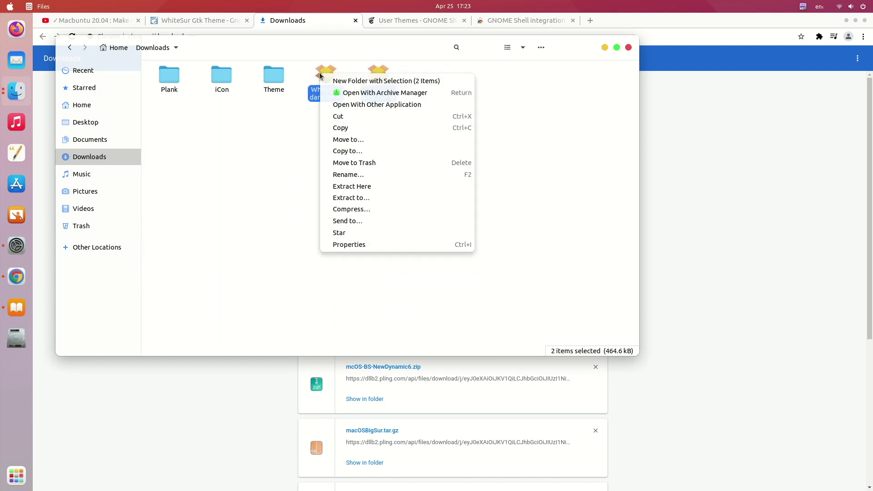
pyautogui.click(391, 187)
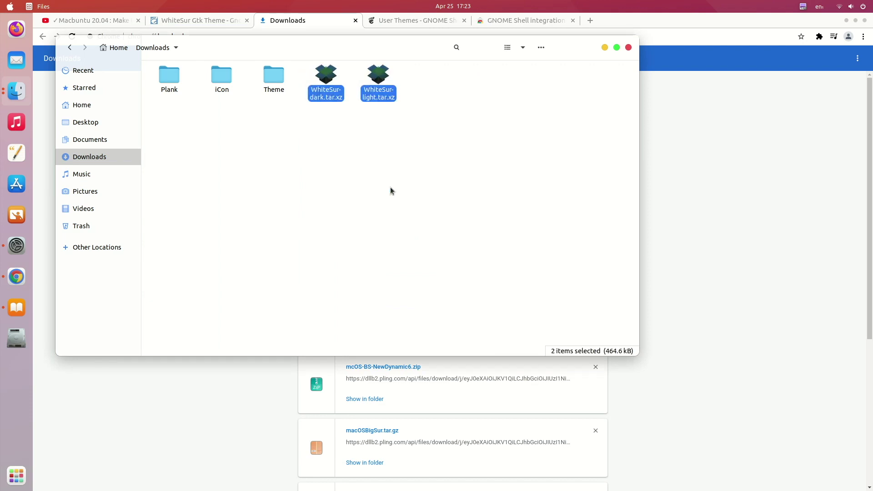
pyautogui.click(355, 136)
pyautogui.moveTo(365, 115); pyautogui.dragTo(308, 78)
pyautogui.write('cc')
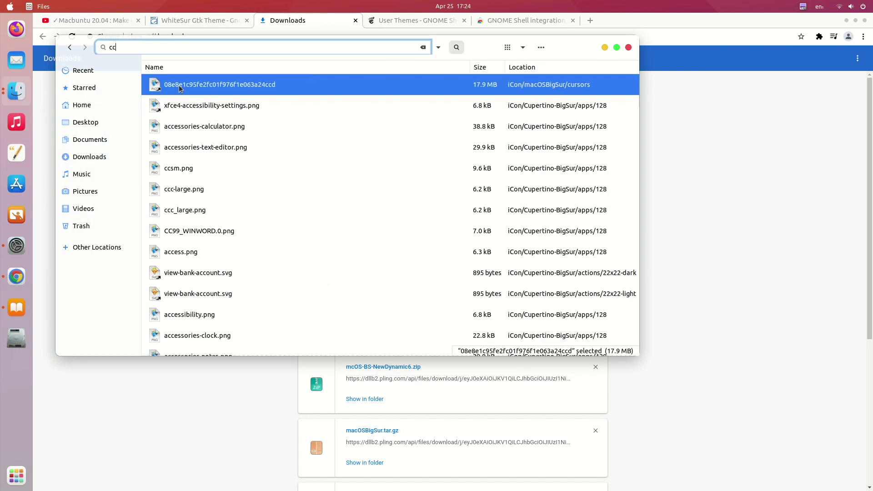
pyautogui.click(422, 48)
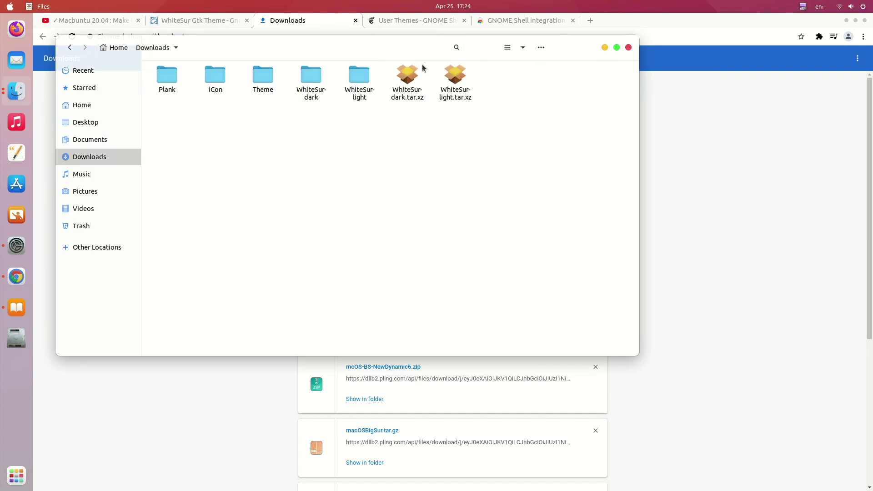
# Copy the extracted WhiteSur-dark and WhiteSur-light folders in Downloads and minimize the file manager
pyautogui.moveTo(370, 108); pyautogui.dragTo(304, 69)
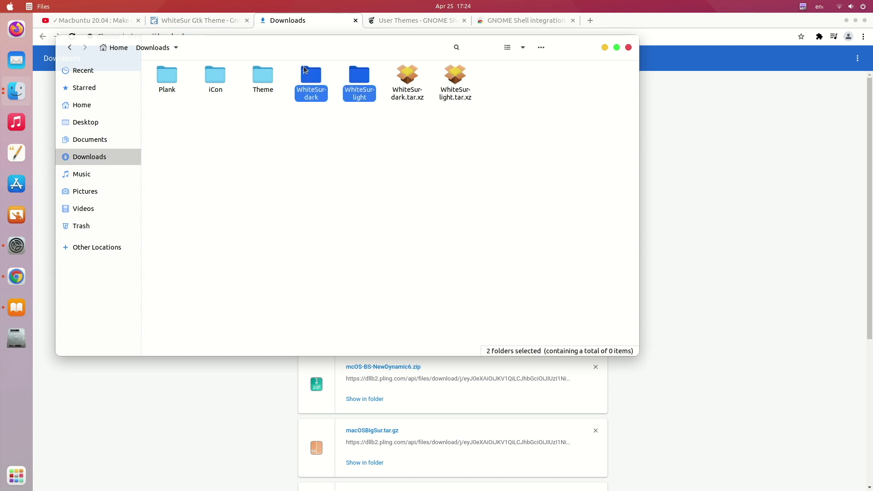
pyautogui.moveTo(367, 107); pyautogui.dragTo(298, 68)
pyautogui.rightClick(310, 75)
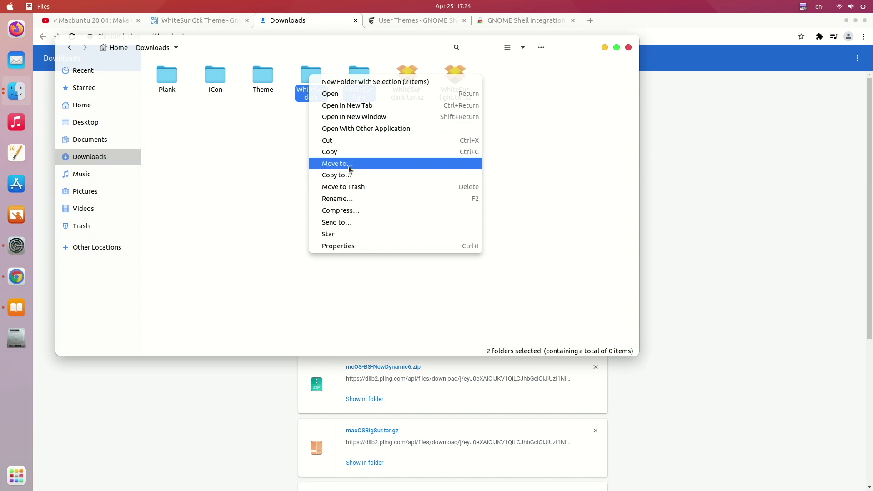
pyautogui.click(304, 171)
pyautogui.click(605, 47)
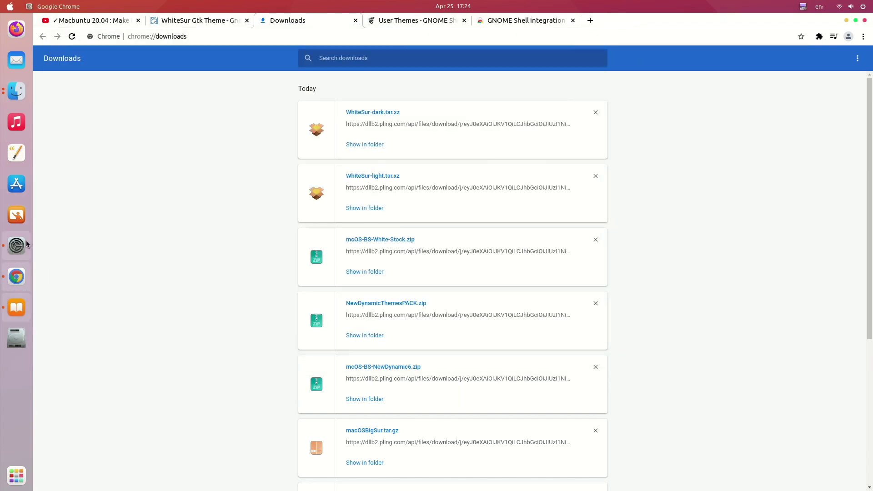
# Paste the two WhiteSur folders into the .themes folder in Home and close the file manager window
pyautogui.click(16, 91)
pyautogui.click(98, 105)
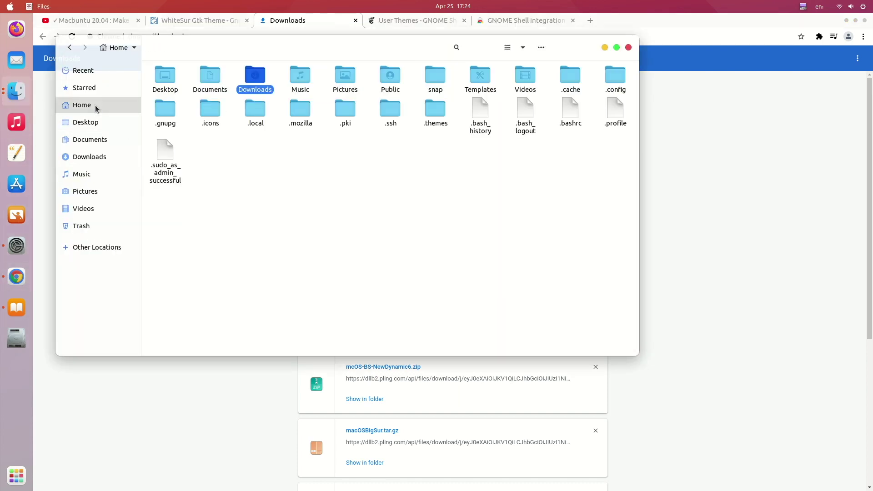
pyautogui.click(264, 152)
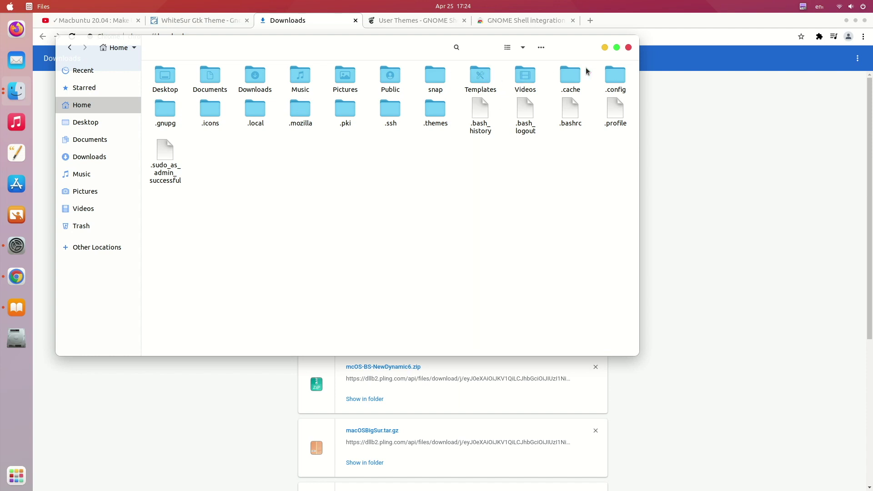
pyautogui.doubleClick(433, 109)
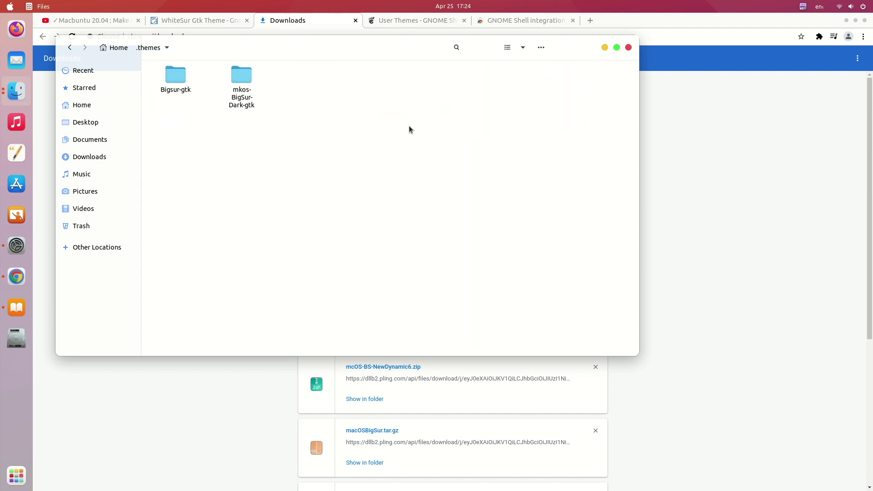
pyautogui.hotkey('ctrl', 'v')
pyautogui.click(312, 152)
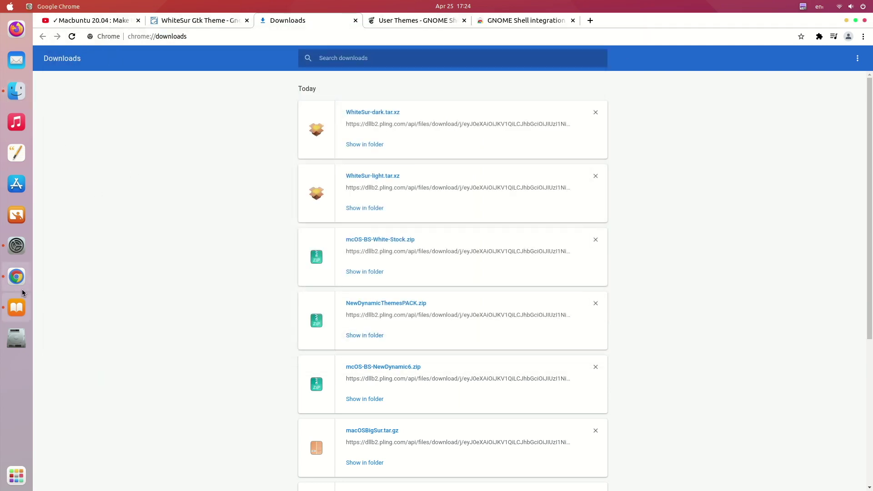
# Restart Tweaks so it reloads the installed themes
pyautogui.click(24, 255)
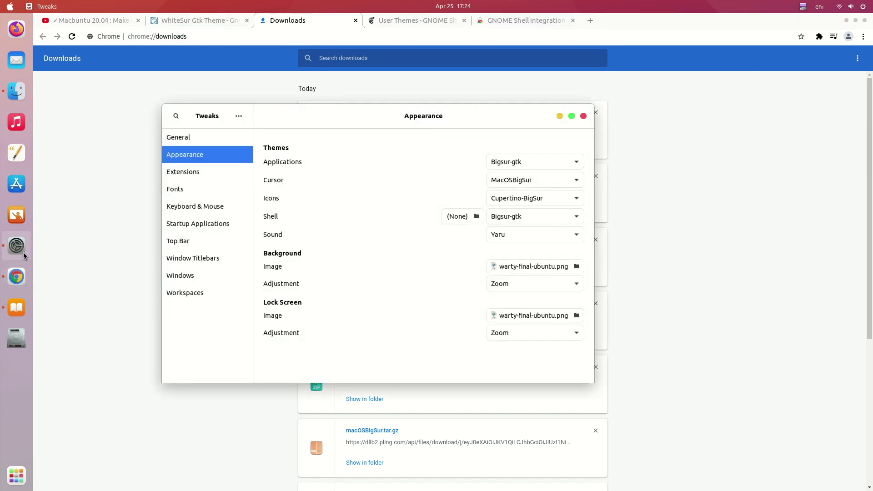
pyautogui.click(583, 117)
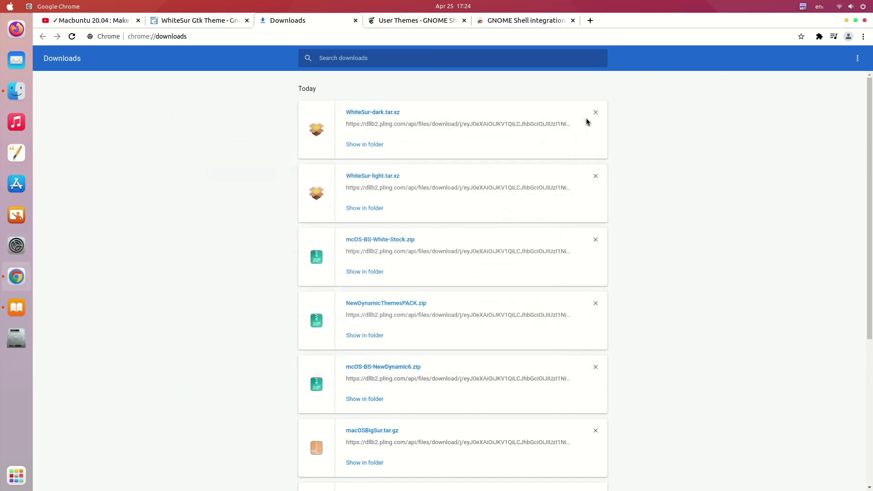
pyautogui.click(27, 253)
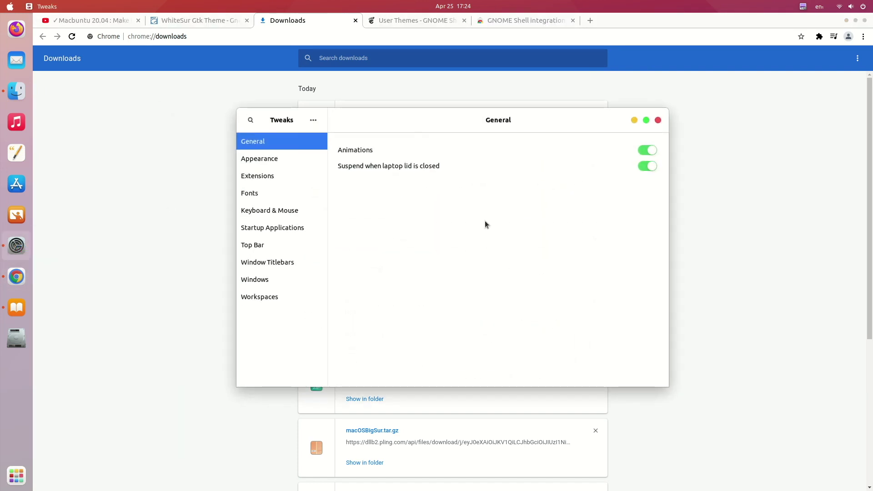
# Set the Shell theme to WhiteSur-light in the Appearance settings of Tweaks
pyautogui.moveTo(450, 127); pyautogui.dragTo(307, 132)
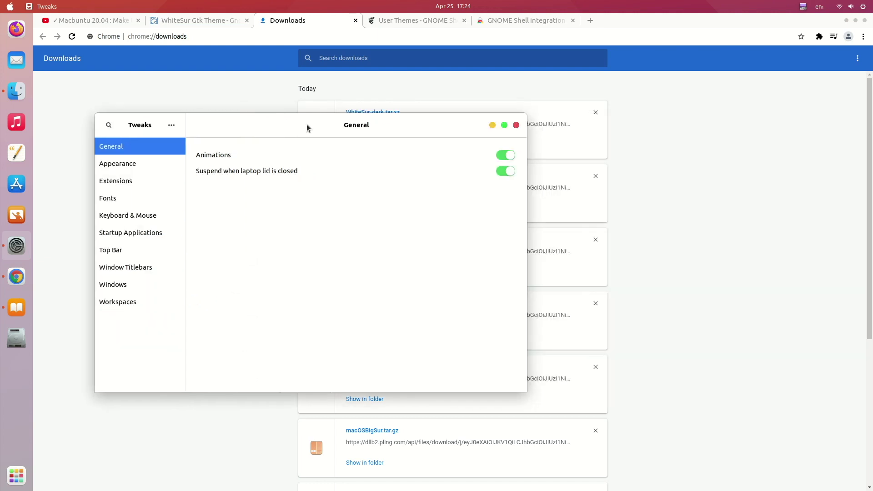
pyautogui.click(125, 166)
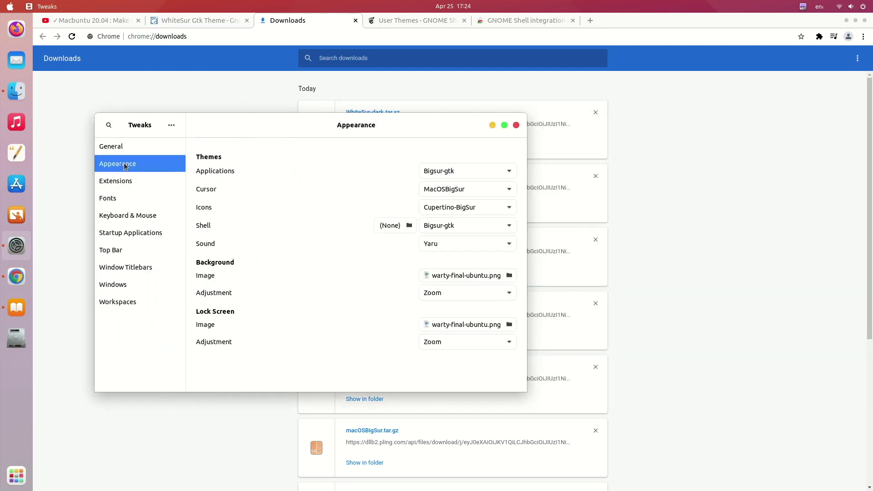
pyautogui.scroll(1, 443, 230)
pyautogui.click(444, 230)
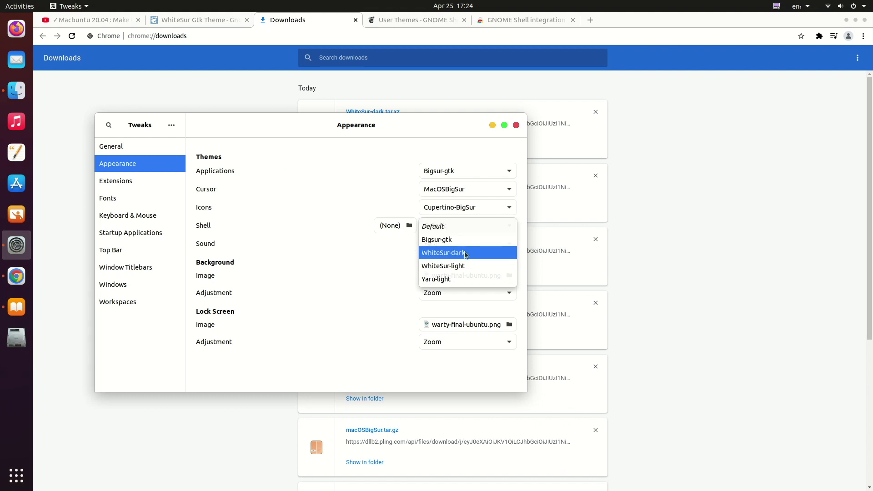
pyautogui.click(443, 266)
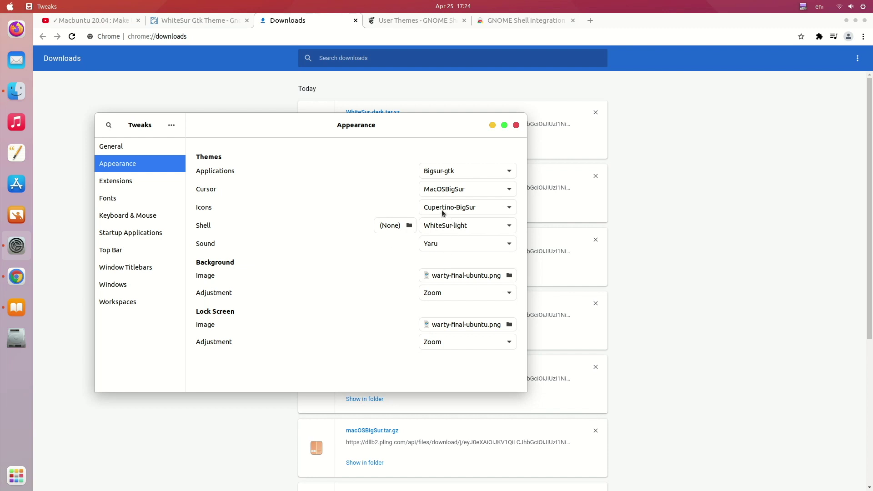
# Set the Applications theme to WhiteSur-light
pyautogui.scroll(1, 456, 173)
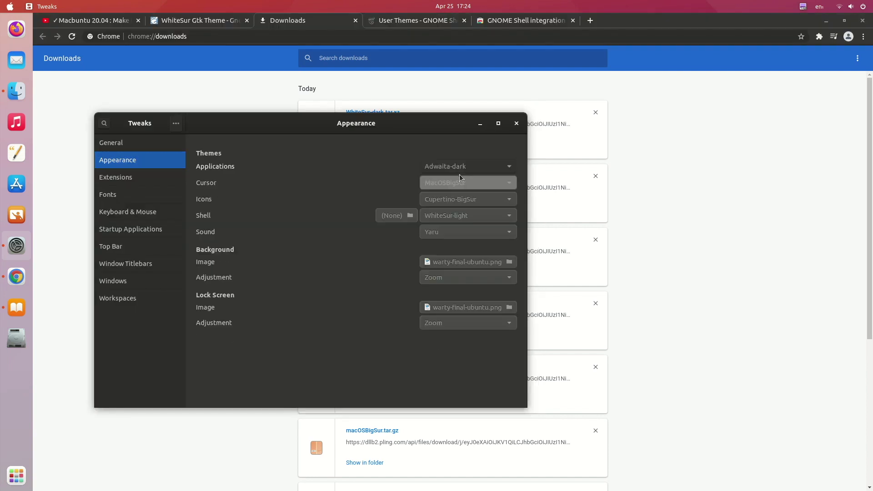
pyautogui.click(446, 172)
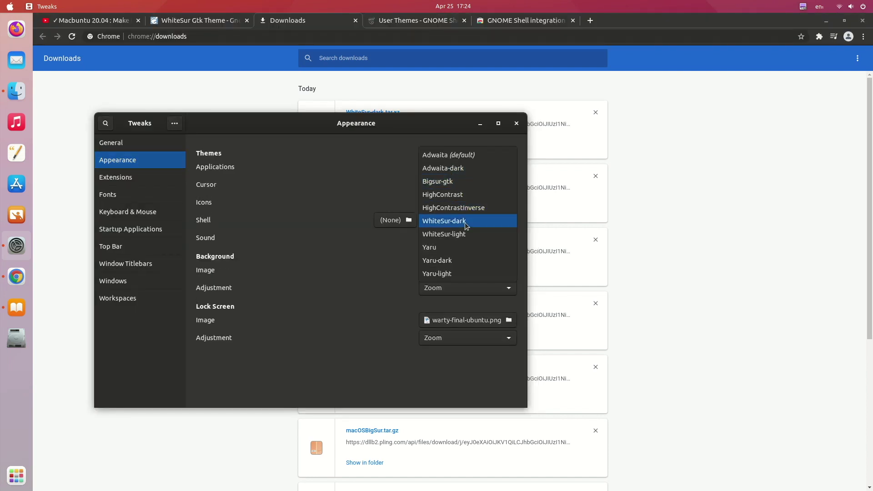
pyautogui.click(463, 237)
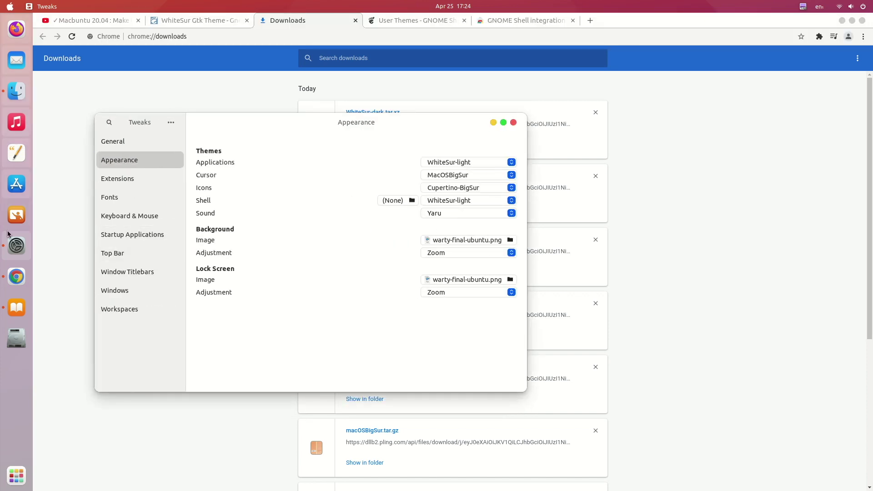
# Try the WhiteSur-dark theme for Applications
pyautogui.click(438, 164)
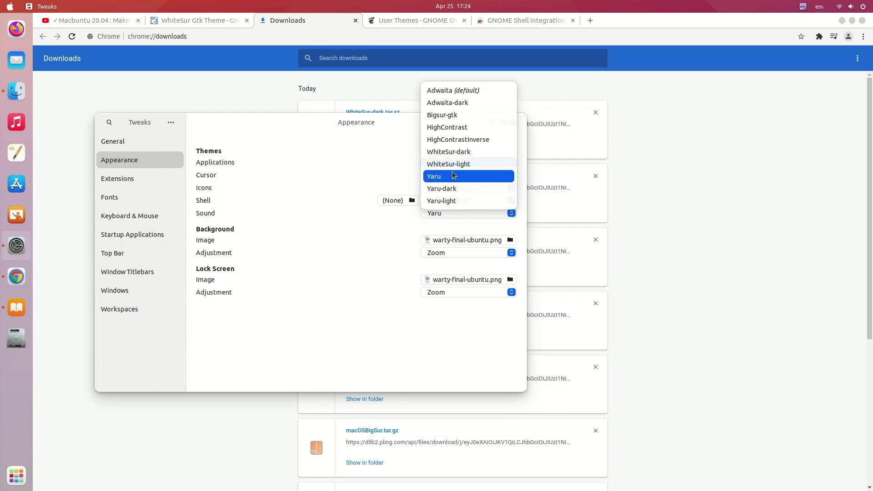
pyautogui.click(464, 151)
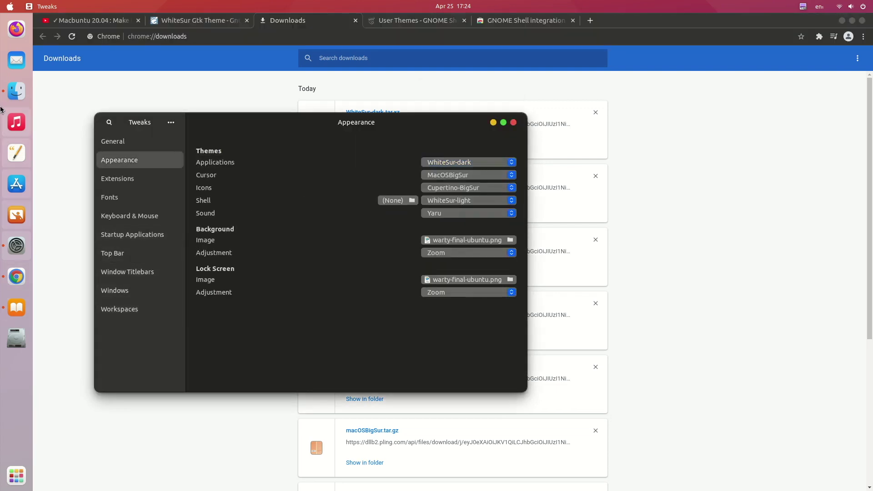
pyautogui.click(10, 6)
pyautogui.click(10, 6)
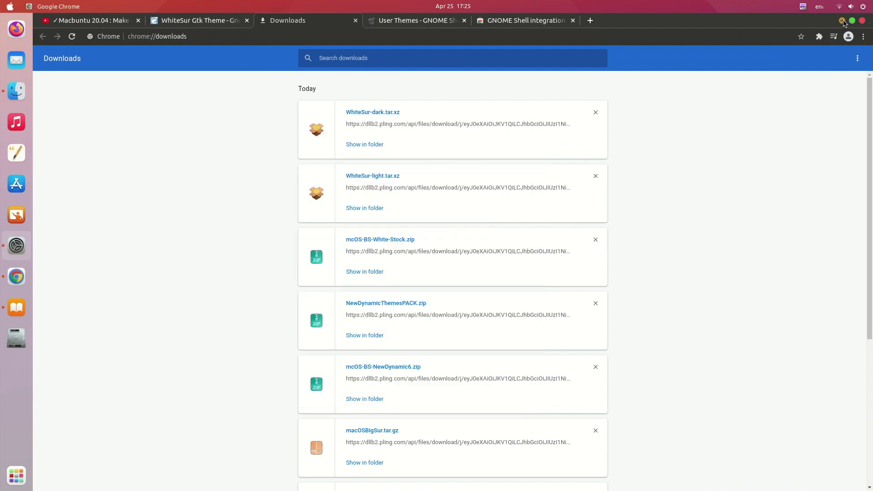
# Minimize the browser, switch the Applications theme back to WhiteSur-light and close Tweaks
pyautogui.click(842, 20)
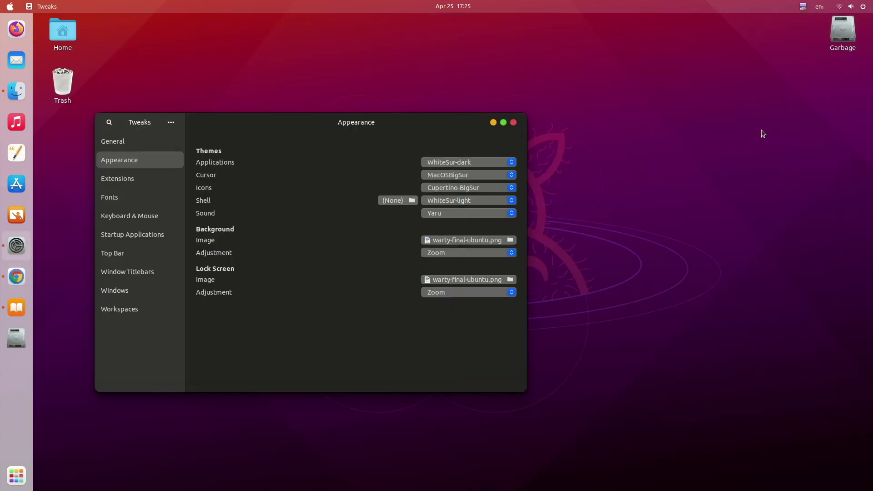
pyautogui.moveTo(300, 120); pyautogui.dragTo(423, 96)
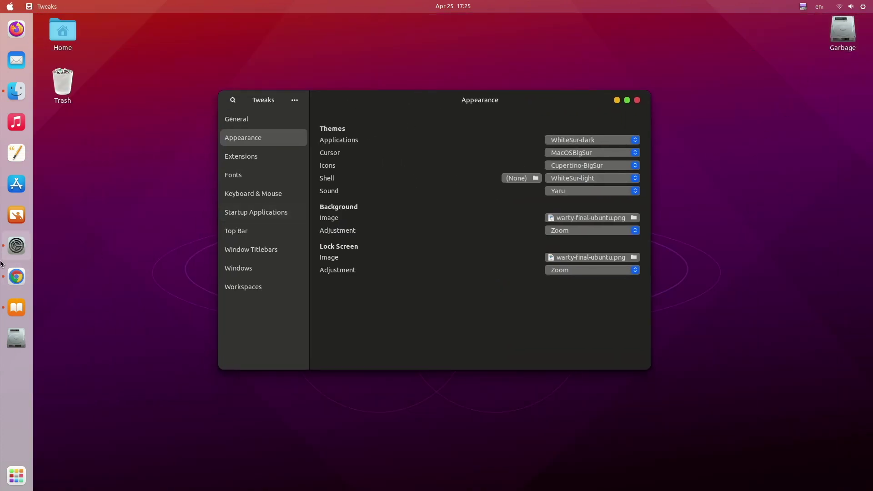
pyautogui.click(582, 141)
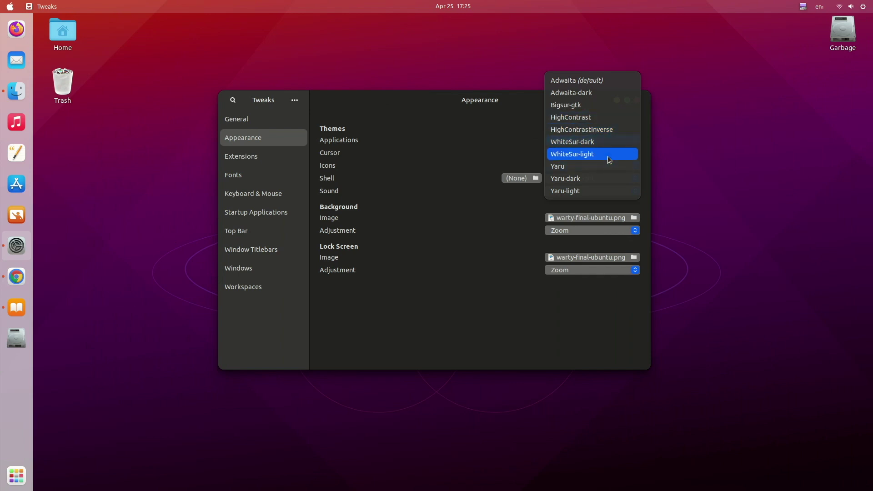
pyautogui.click(607, 156)
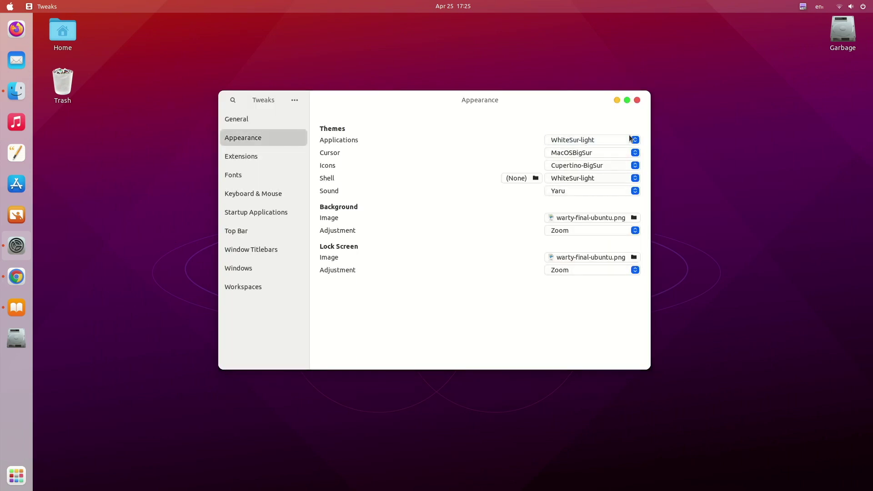
pyautogui.click(638, 101)
# Switch to Chrome, search the web for "install plank" and open the vitux.com guide on using Plank on Ubuntu
pyautogui.click(412, 22)
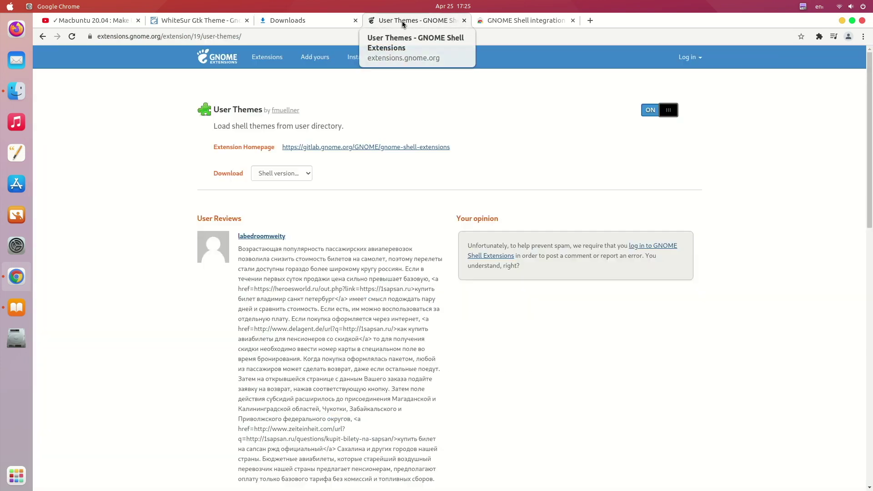
pyautogui.click(507, 22)
pyautogui.click(492, 36)
pyautogui.write('install')
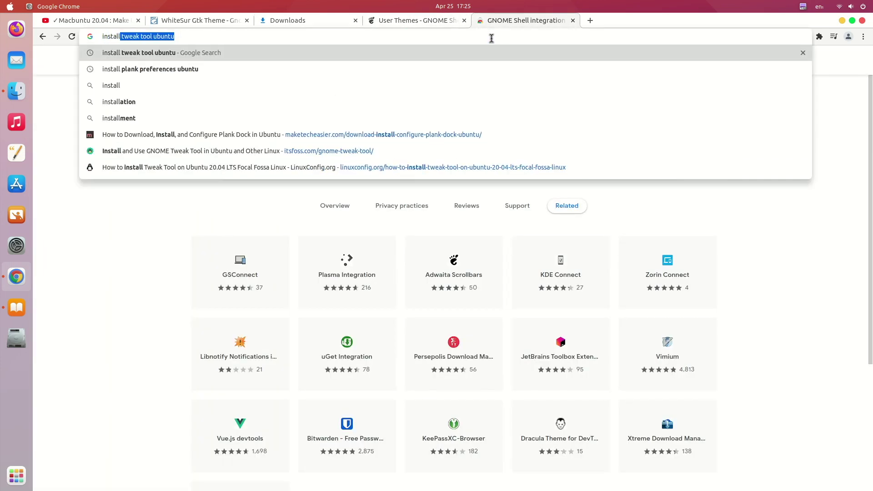
pyautogui.write(' plank')
pyautogui.press('Return')
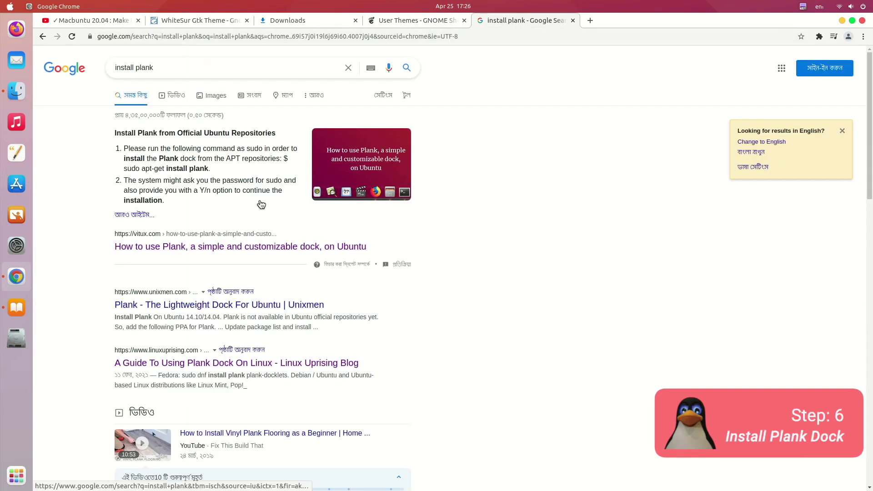
pyautogui.middleClick(171, 246)
pyautogui.click(637, 20)
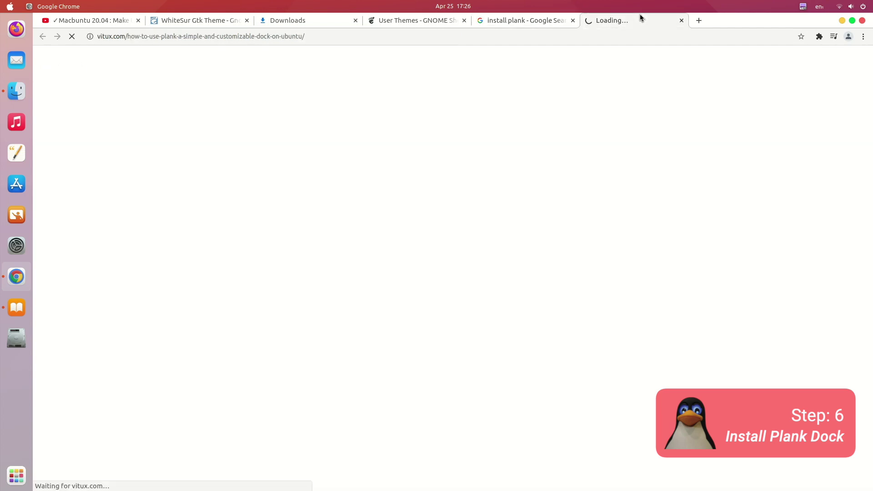
# Copy the command "sudo apt-get install plank" from the guide's section on the official Ubuntu repositories
pyautogui.scroll(-2, 245, 308)
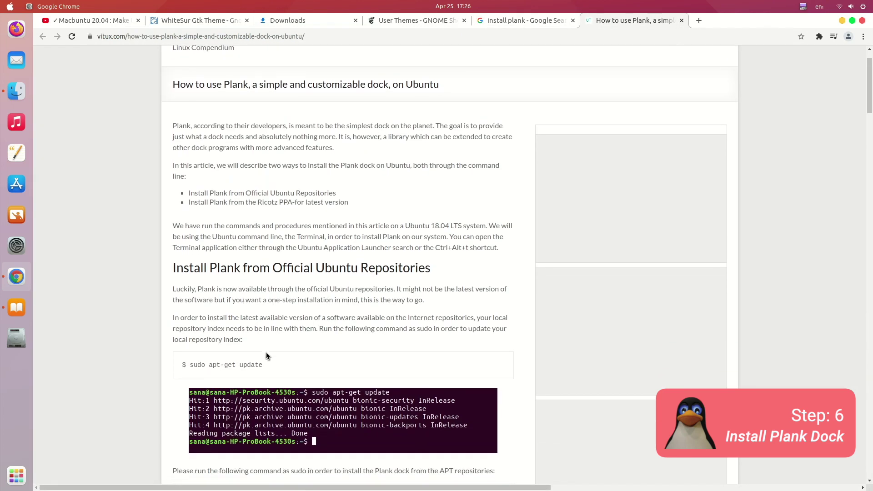
pyautogui.scroll(-9, 266, 373)
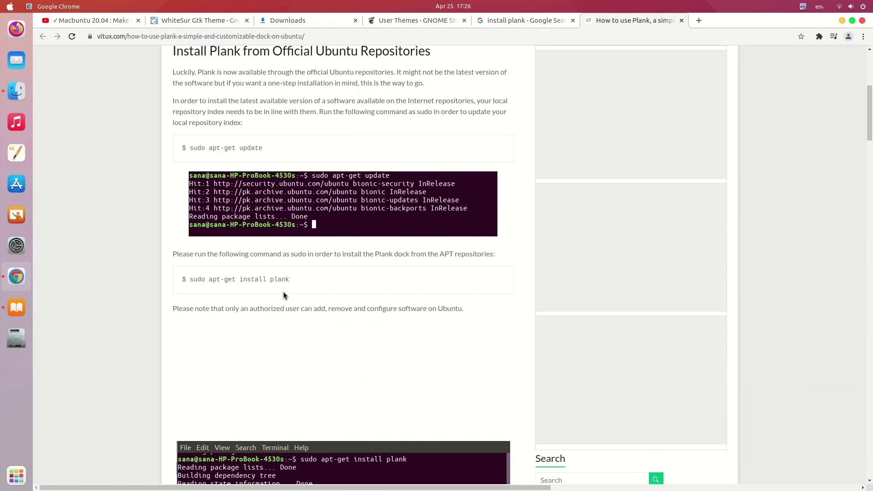
pyautogui.moveTo(289, 280); pyautogui.dragTo(191, 281)
pyautogui.hotkey('ctrl', 'c')
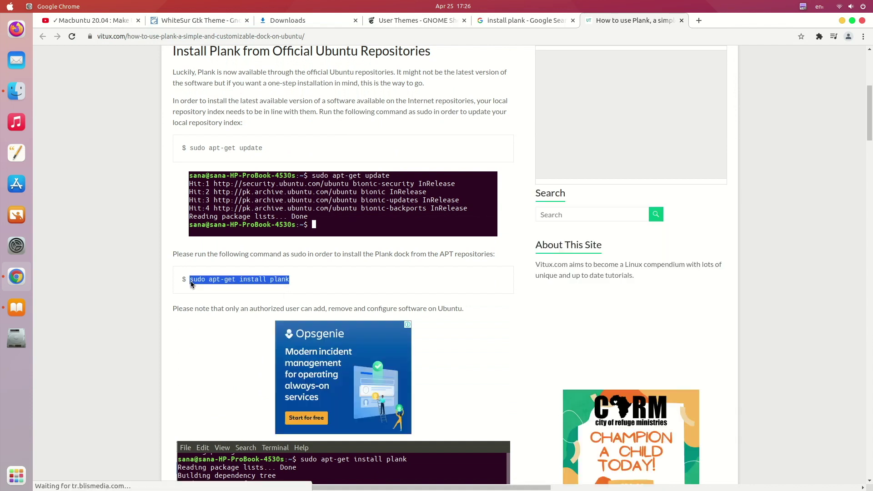
pyautogui.rightClick(241, 280)
pyautogui.click(261, 287)
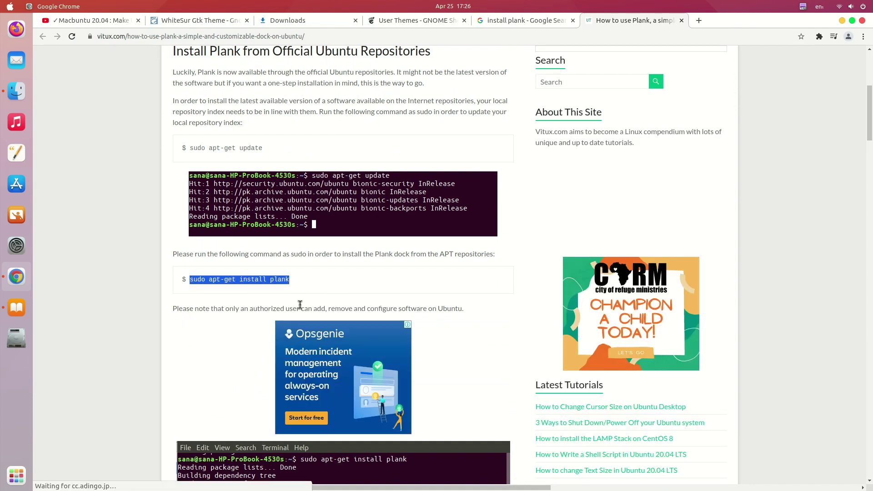
# Minimize the browser, run "sudo apt-get install plank" in a new Terminal window and accept the installation
pyautogui.click(842, 21)
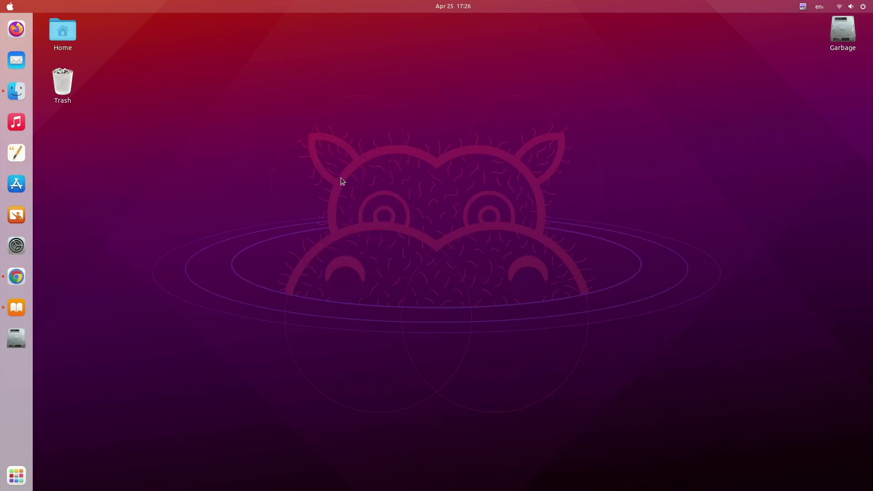
pyautogui.hotkey('ctrl', 'alt', 't')
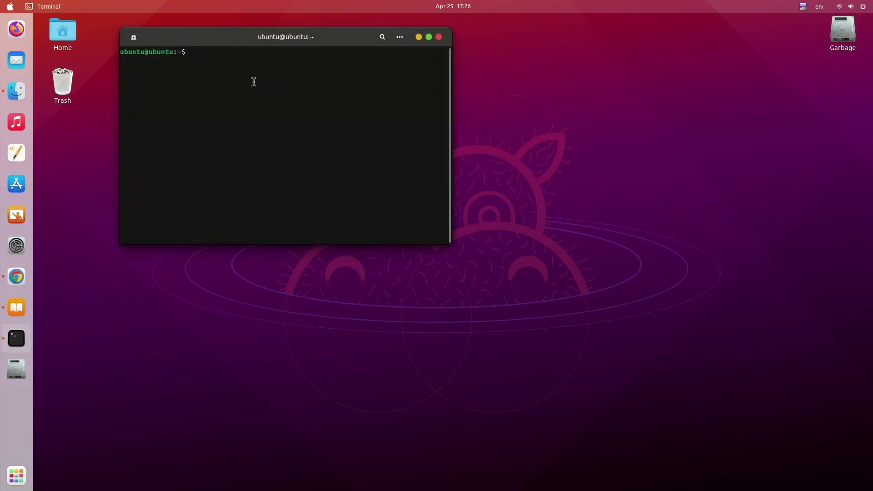
pyautogui.hotkey('ctrl', 'shift', 'v')
pyautogui.press('Return')
pyautogui.write('y')
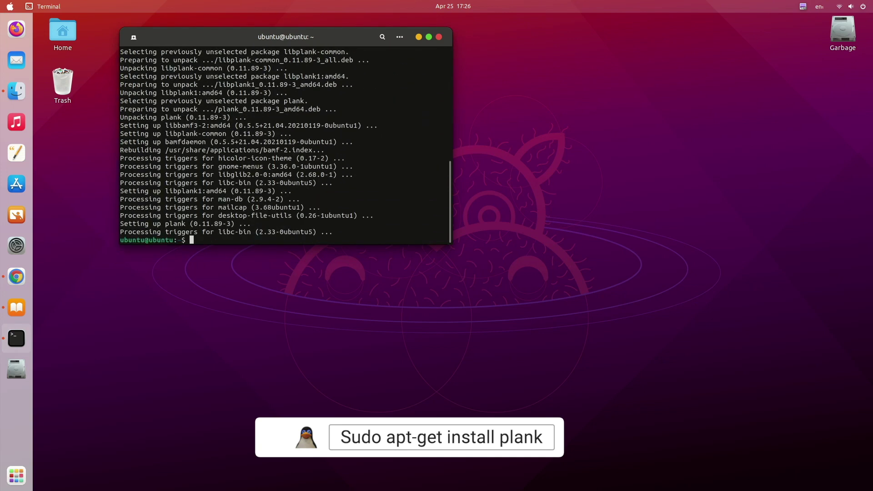
# Search the installed applications for "plank" and launch the Plank dock
pyautogui.click(16, 476)
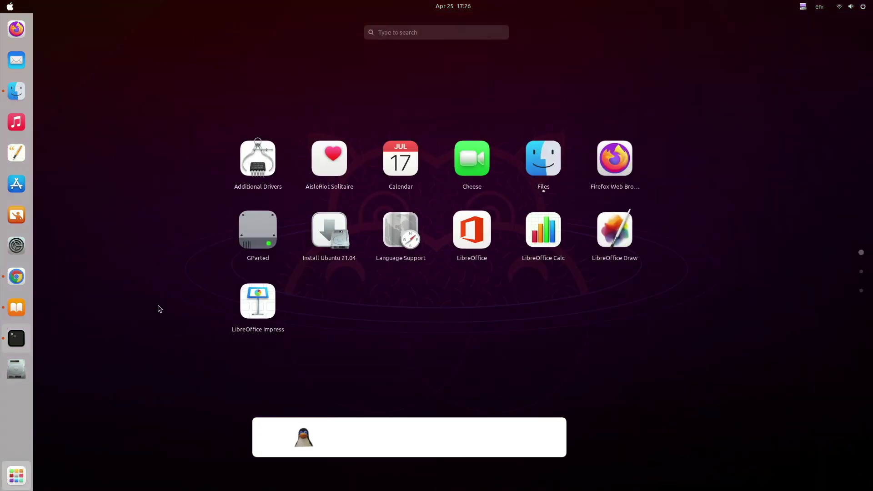
pyautogui.write('plank')
pyautogui.click(419, 95)
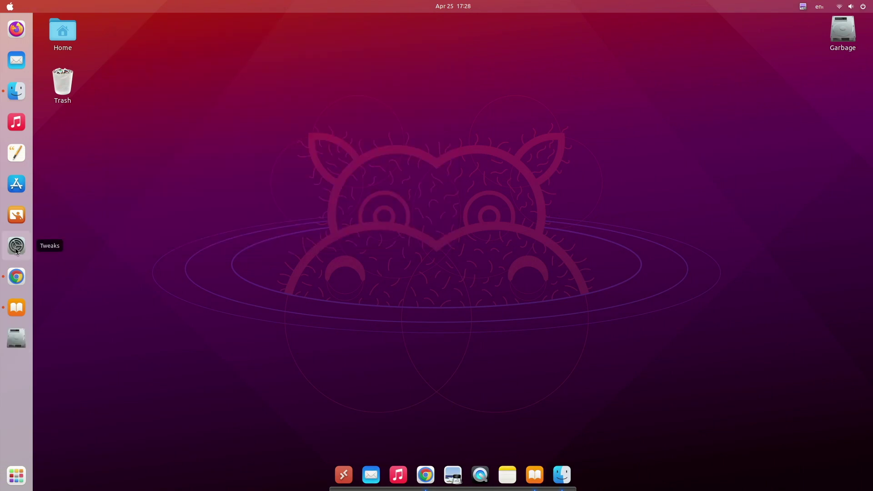
# Open the Plank folder inside Downloads in the Files app
pyautogui.click(16, 91)
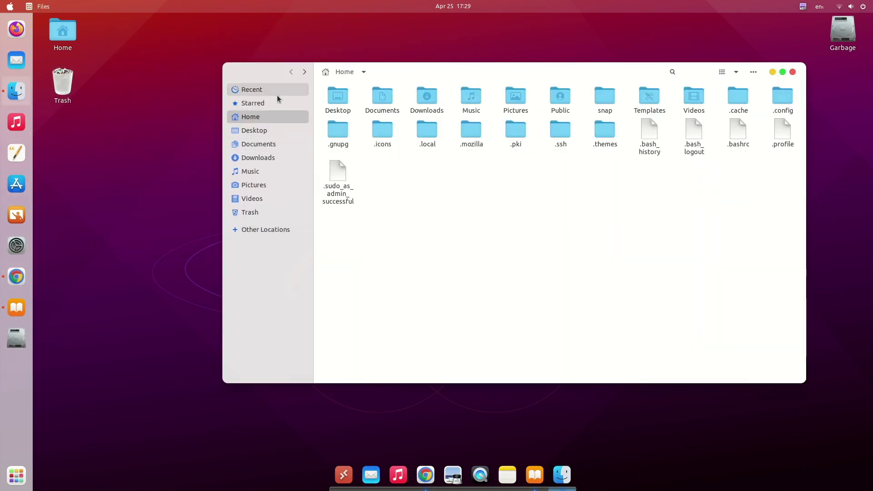
pyautogui.moveTo(393, 69); pyautogui.dragTo(313, 67)
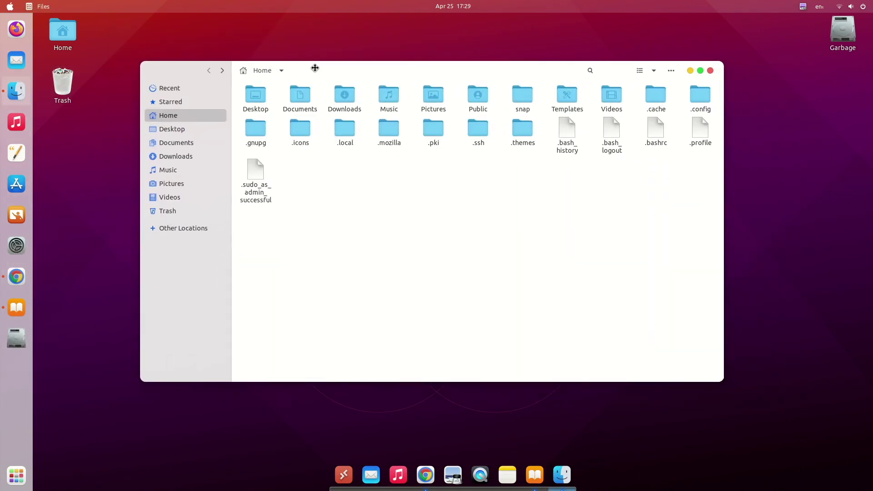
pyautogui.click(191, 157)
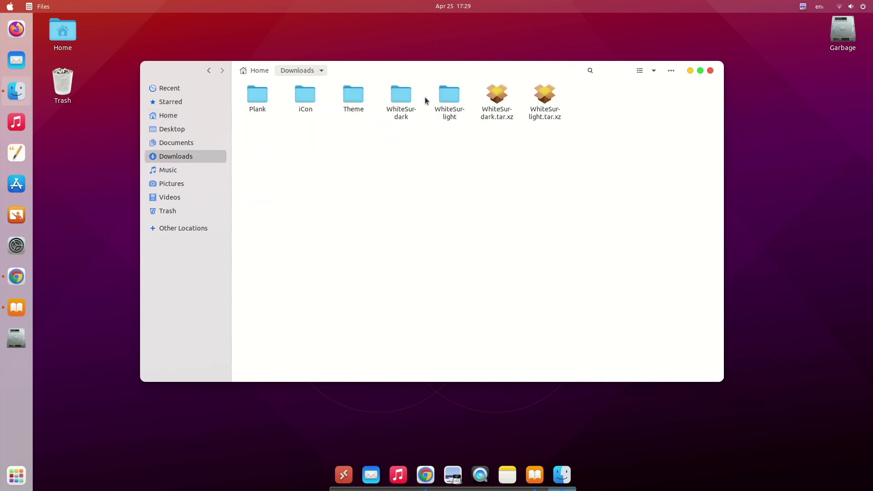
pyautogui.moveTo(602, 145); pyautogui.dragTo(403, 103)
pyautogui.click(315, 100)
pyautogui.doubleClick(257, 98)
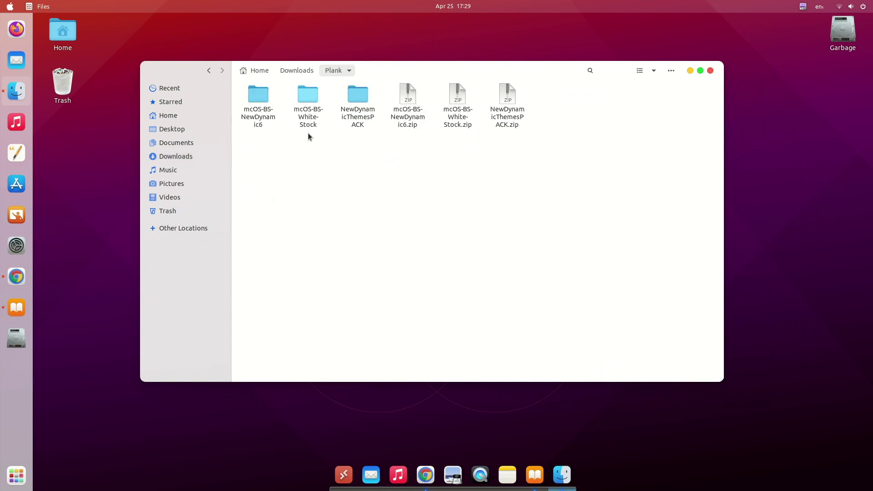
# Copy the mcOS-BS-NewDynamic6, mcOS-BS-White-Stock and NewDynamicThemesPACK folders
pyautogui.moveTo(370, 152); pyautogui.dragTo(258, 99)
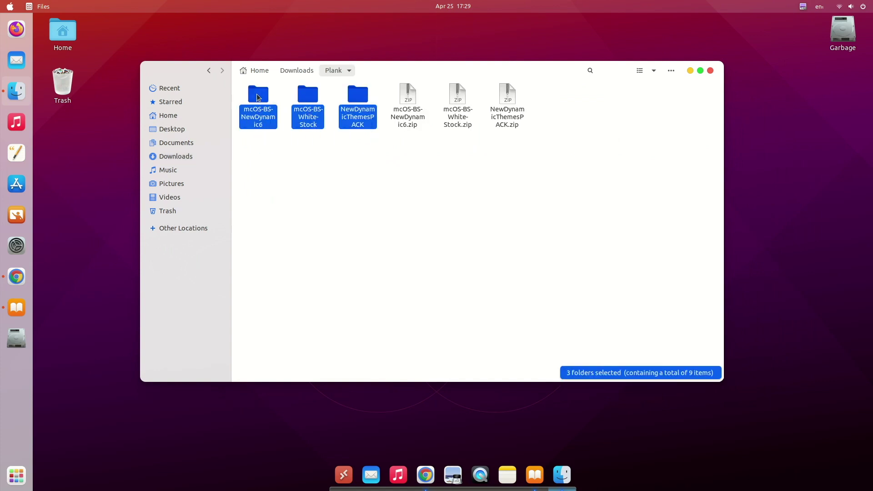
pyautogui.rightClick(257, 98)
pyautogui.click(317, 176)
pyautogui.click(372, 149)
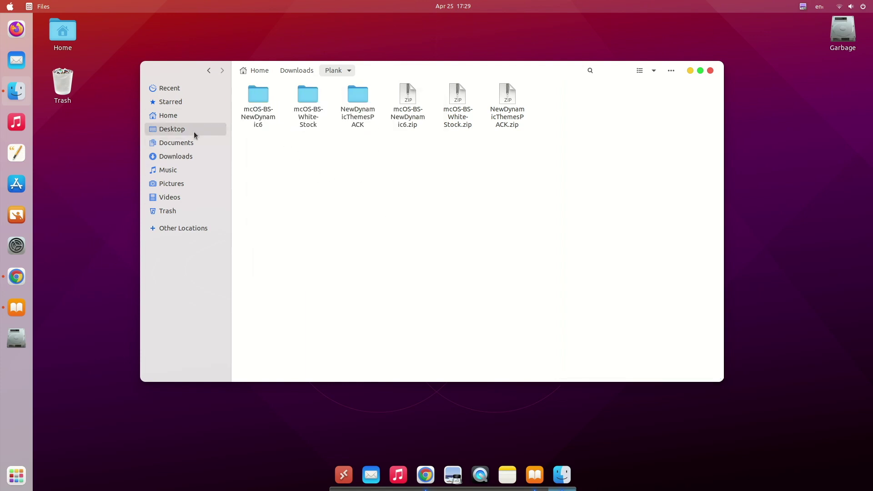
# Open the .local/share/plank/themes folder inside the Home folder
pyautogui.click(182, 118)
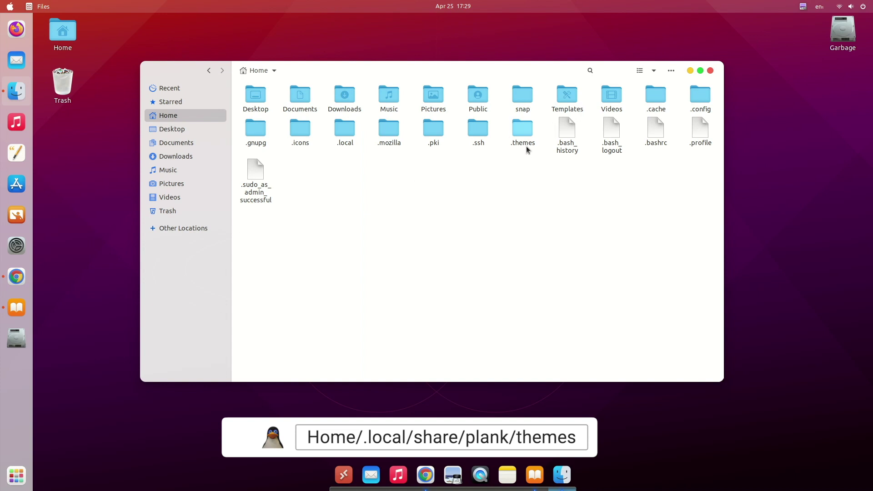
pyautogui.doubleClick(345, 133)
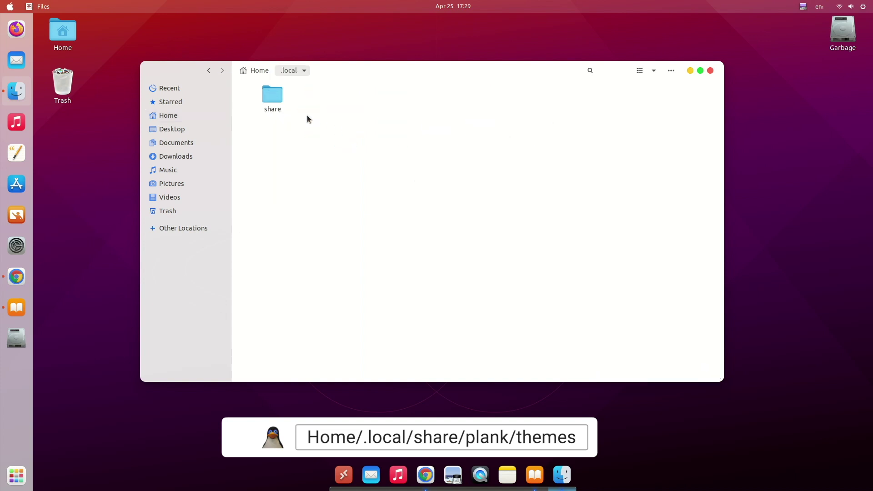
pyautogui.doubleClick(271, 95)
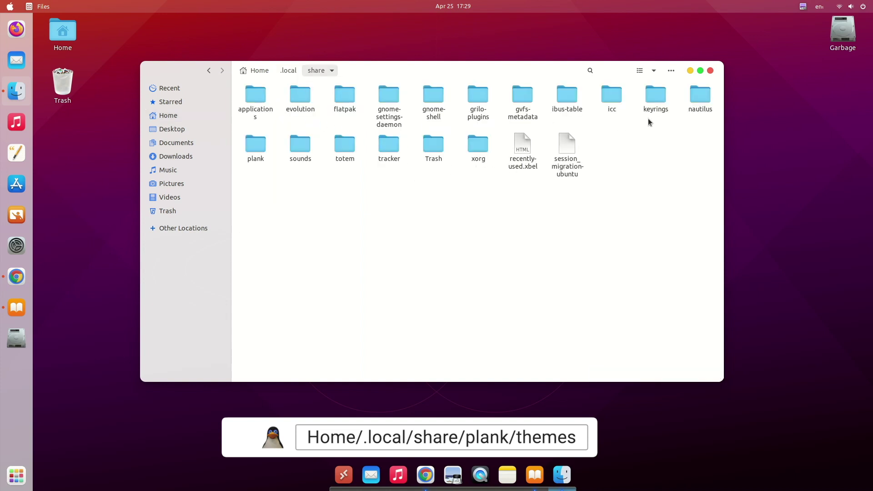
pyautogui.doubleClick(255, 145)
pyautogui.doubleClick(275, 98)
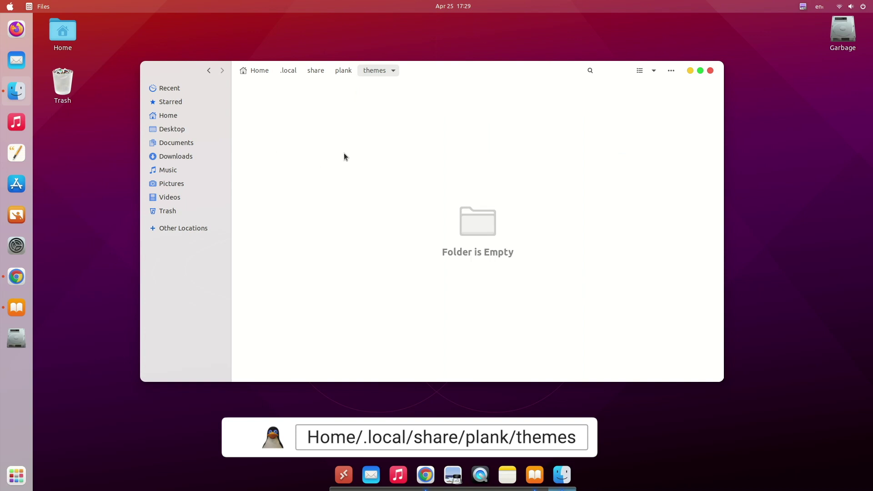
# Paste the three copied theme folders into Plank's themes folder and close the Files window
pyautogui.hotkey('ctrl', 'v')
pyautogui.click(394, 179)
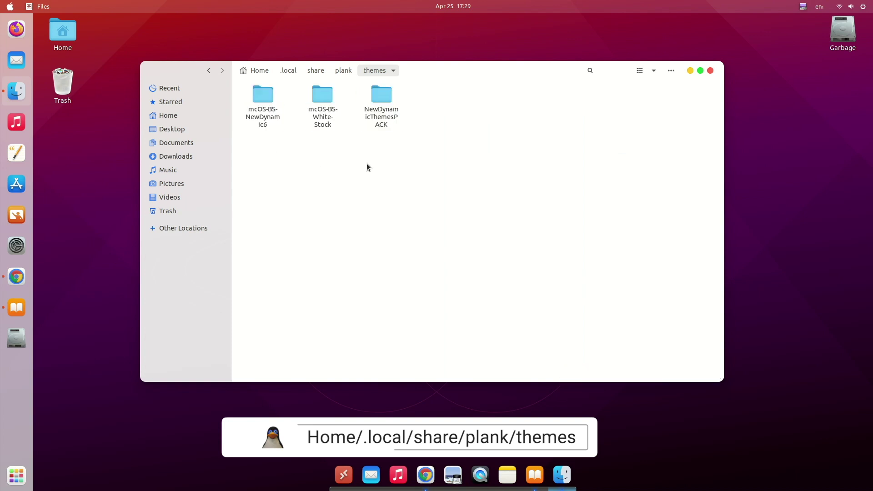
pyautogui.moveTo(268, 103); pyautogui.dragTo(455, 177)
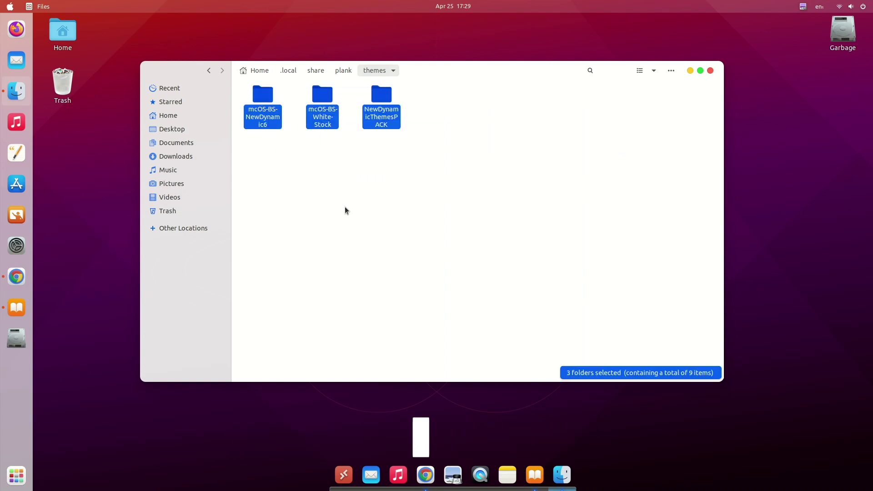
pyautogui.click(394, 175)
pyautogui.click(711, 71)
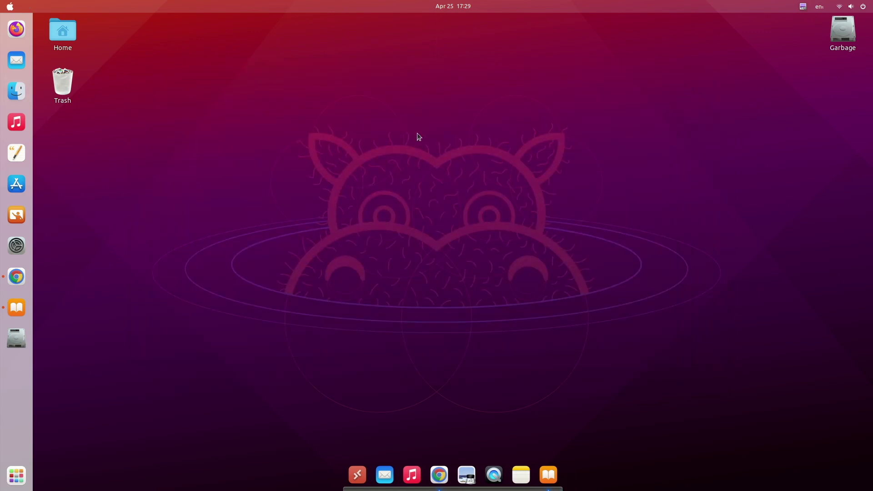
# Run "plank --preferences" in a new Terminal window and close the Terminal, leaving the preferences window open
pyautogui.hotkey('ctrl', 'alt', 't')
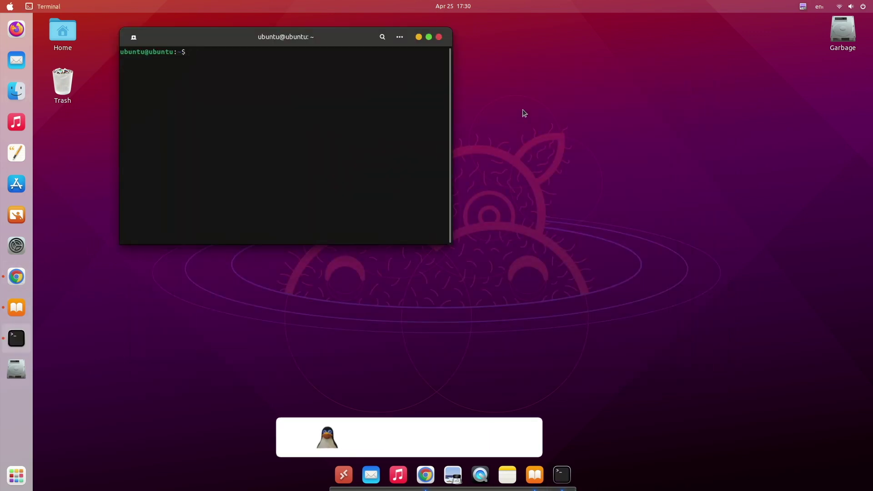
pyautogui.write('plank --pref')
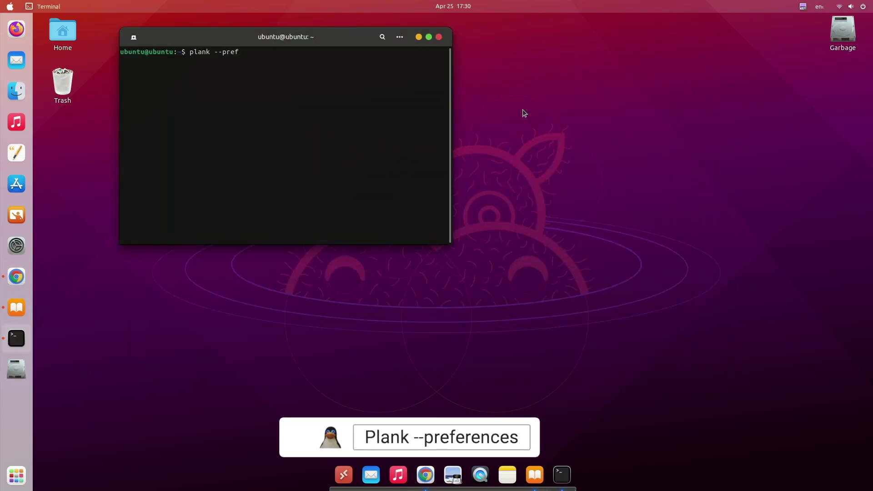
pyautogui.write('erences')
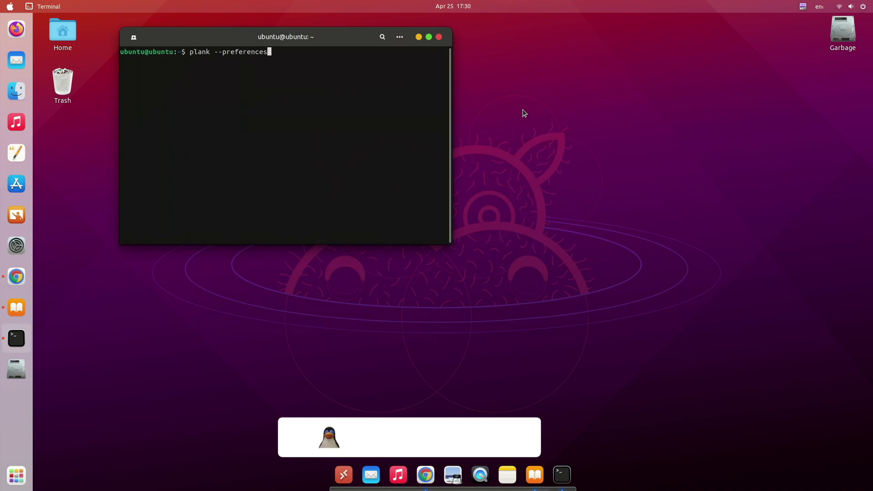
pyautogui.press('Return')
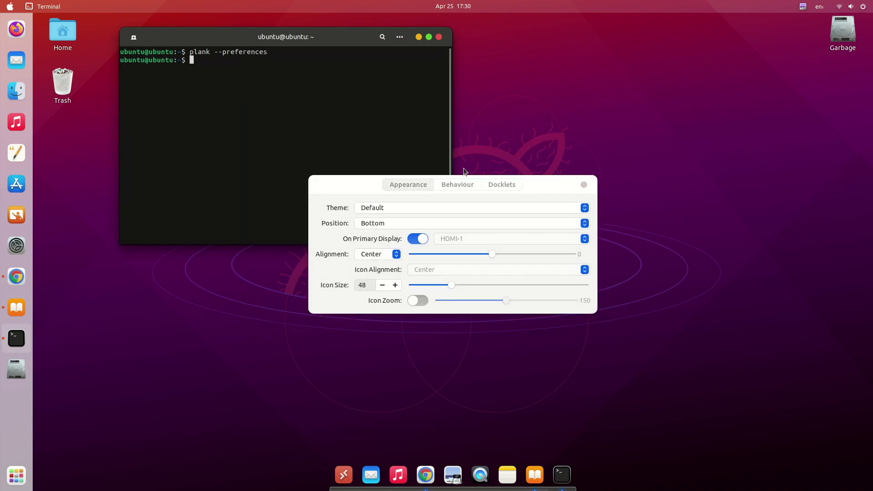
pyautogui.click(439, 39)
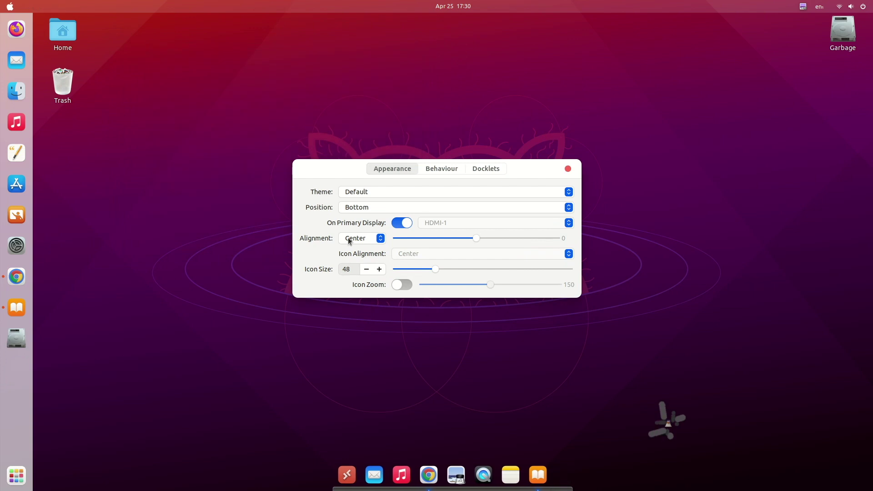
# Set the Plank theme to mcOS-BS-White-Stock
pyautogui.click(391, 192)
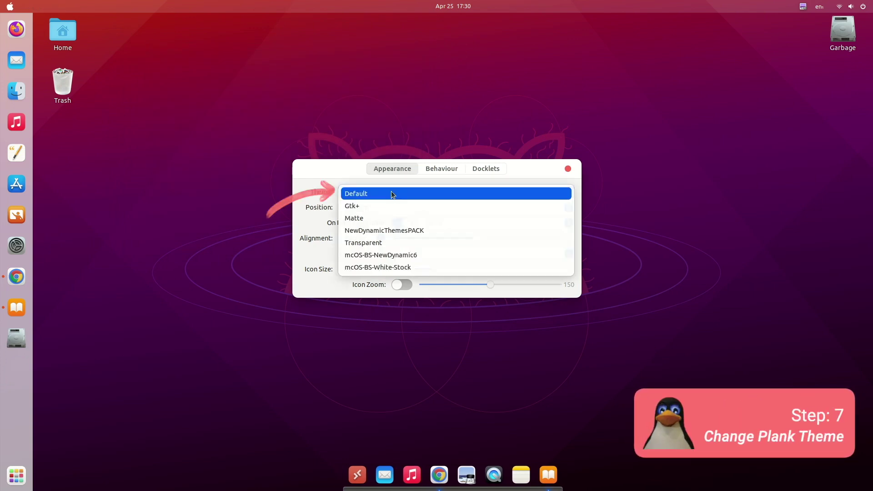
pyautogui.click(364, 267)
pyautogui.click(363, 195)
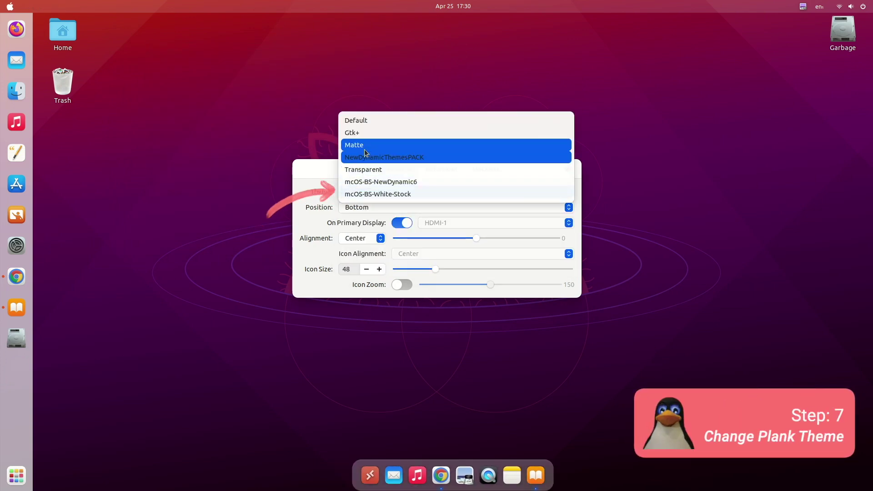
pyautogui.click(320, 239)
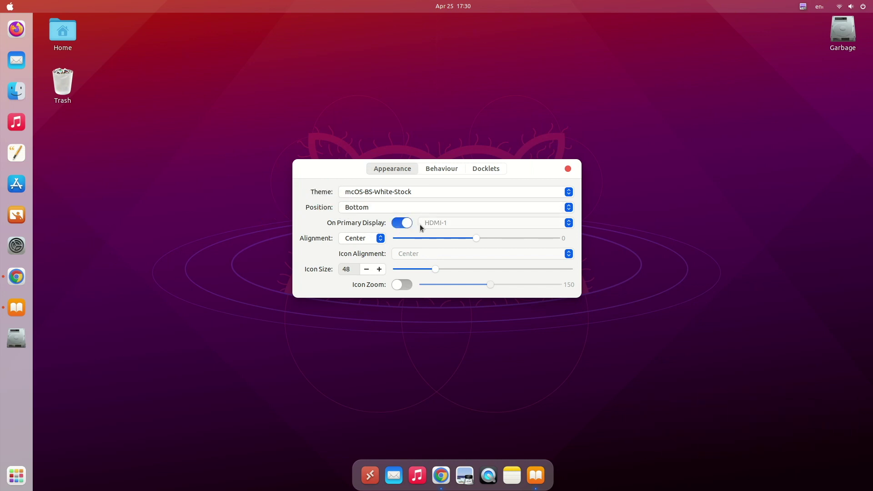
# Examine the alignment and position options available for the Plank dock
pyautogui.click(380, 239)
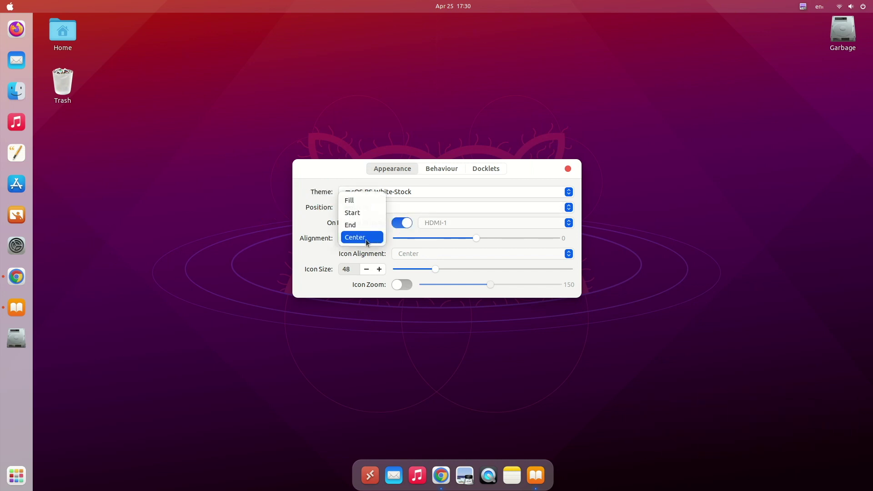
pyautogui.click(368, 230)
pyautogui.click(370, 238)
pyautogui.click(364, 251)
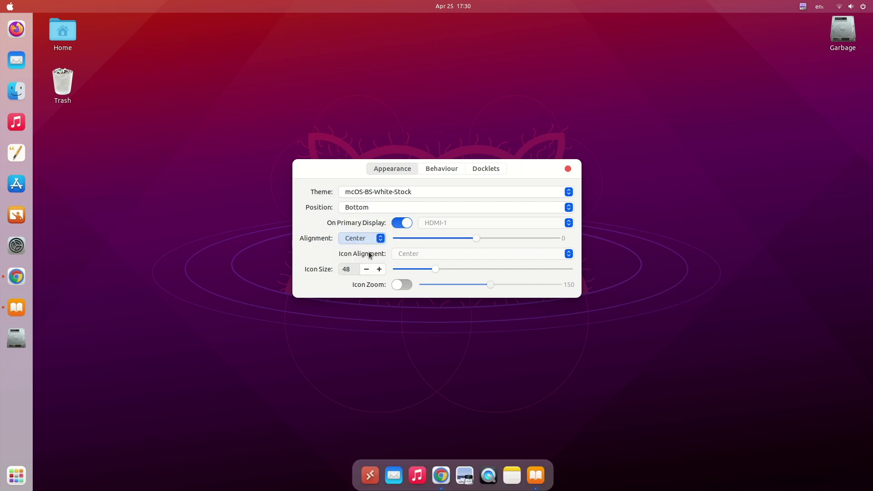
pyautogui.click(384, 205)
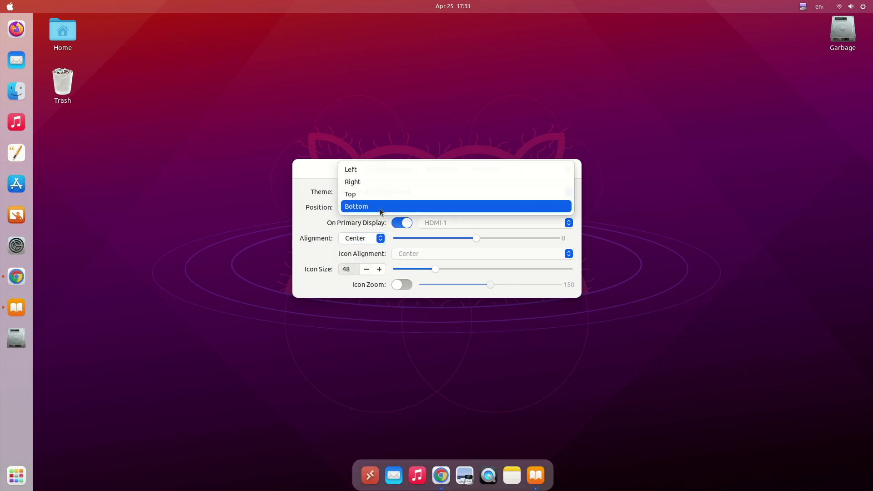
pyautogui.click(326, 221)
# Enable Plank's icon zoom at 200, try another theme and reselect mcOS-BS-White-Stock
pyautogui.moveTo(491, 285); pyautogui.dragTo(564, 296)
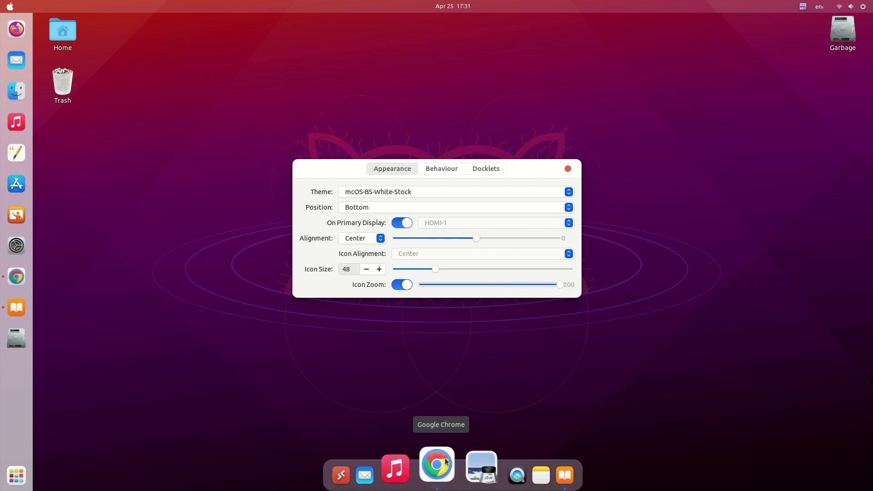
pyautogui.click(451, 192)
pyautogui.click(451, 130)
pyautogui.click(405, 191)
pyautogui.click(437, 253)
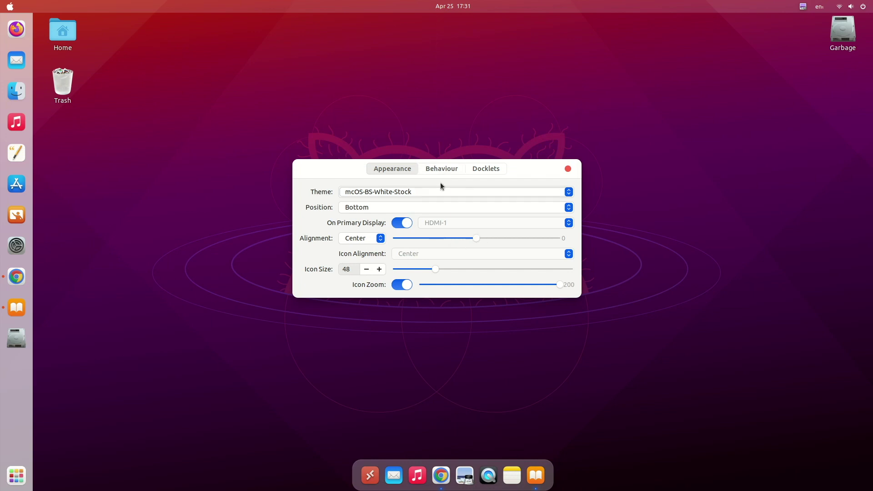
# Set Plank's hiding mode to Intellihide and test it by opening and minimizing the Chrome window
pyautogui.click(439, 169)
pyautogui.click(441, 202)
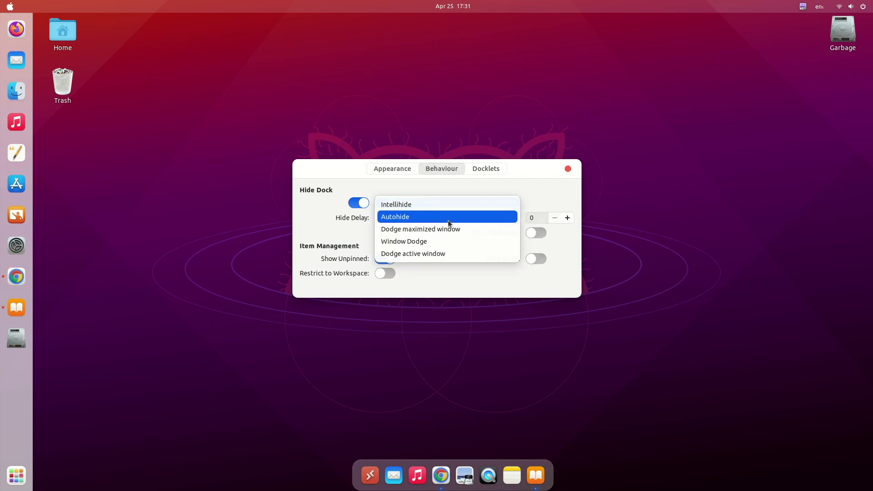
pyautogui.click(443, 206)
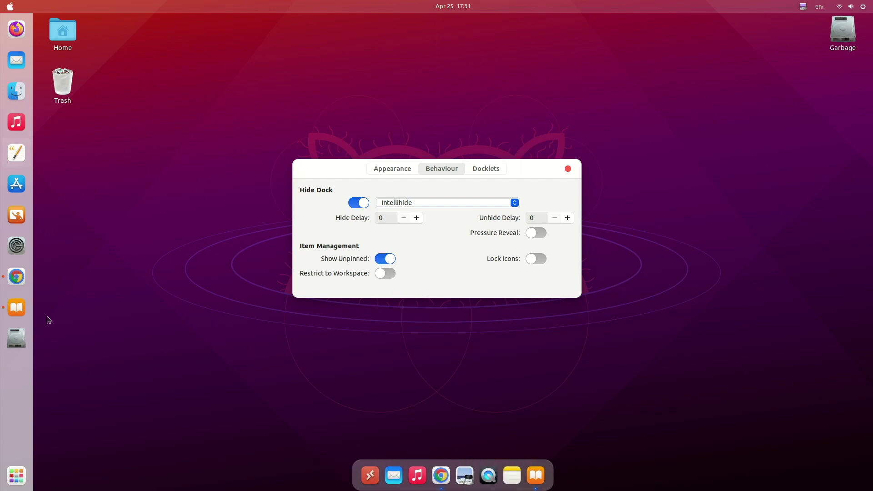
pyautogui.click(9, 273)
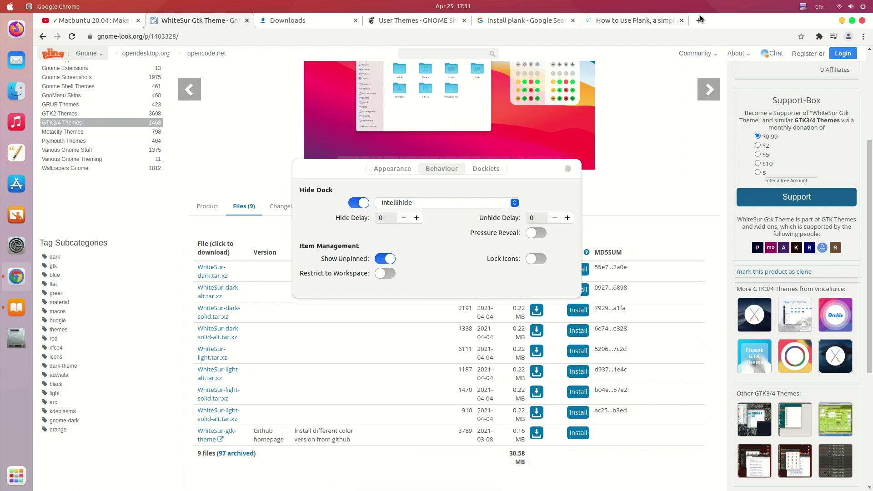
pyautogui.click(841, 21)
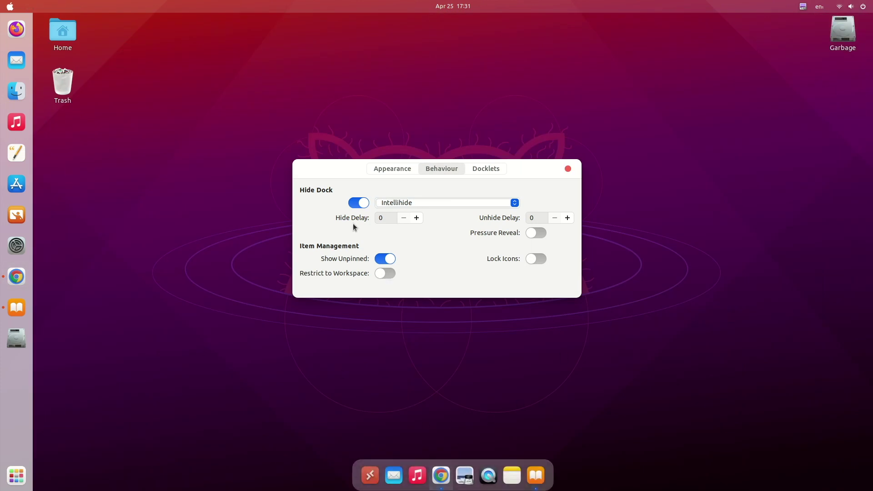
pyautogui.click(382, 208)
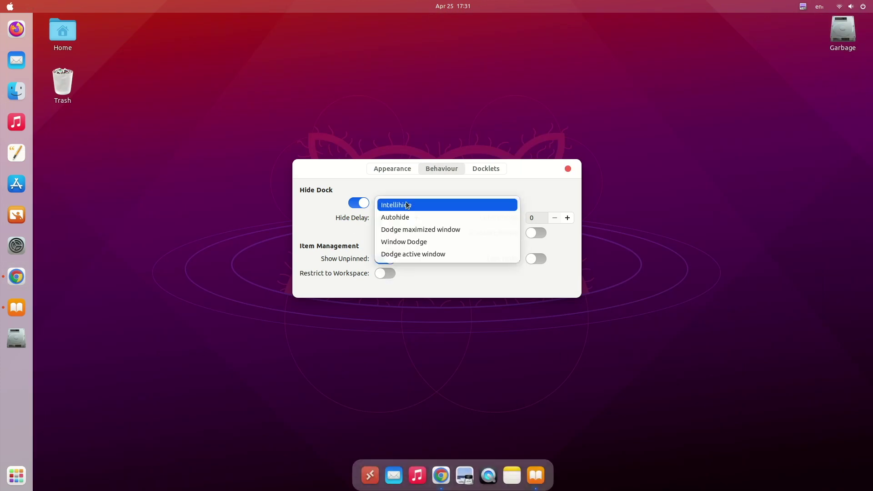
pyautogui.click(441, 284)
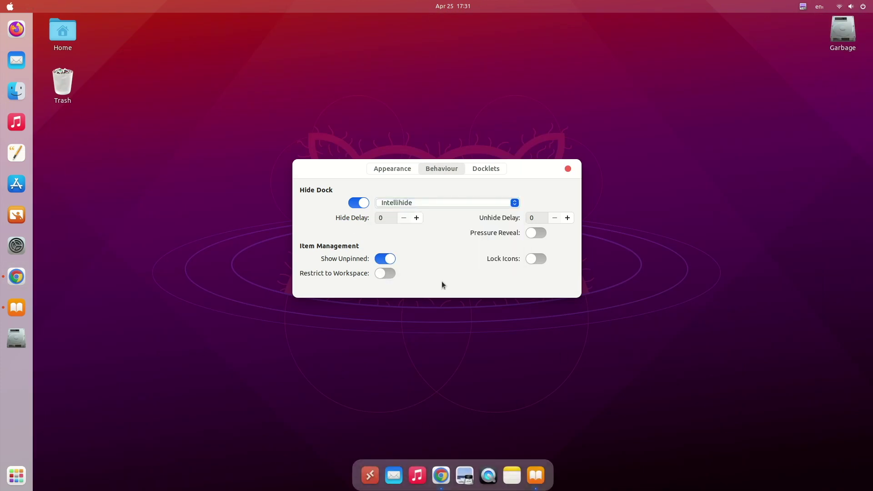
# Add the Trash docklet to the Plank dock, set the icon size to 53 and close the preferences
pyautogui.click(488, 169)
pyautogui.moveTo(339, 276); pyautogui.dragTo(548, 481)
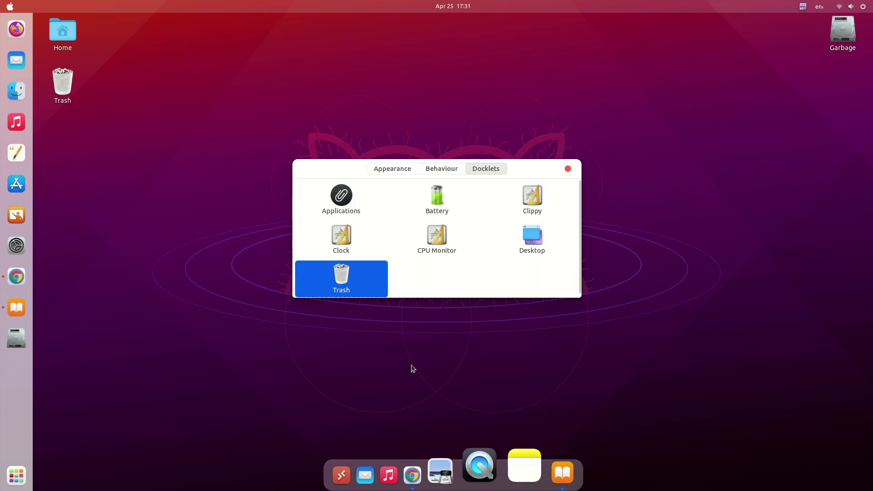
pyautogui.click(392, 169)
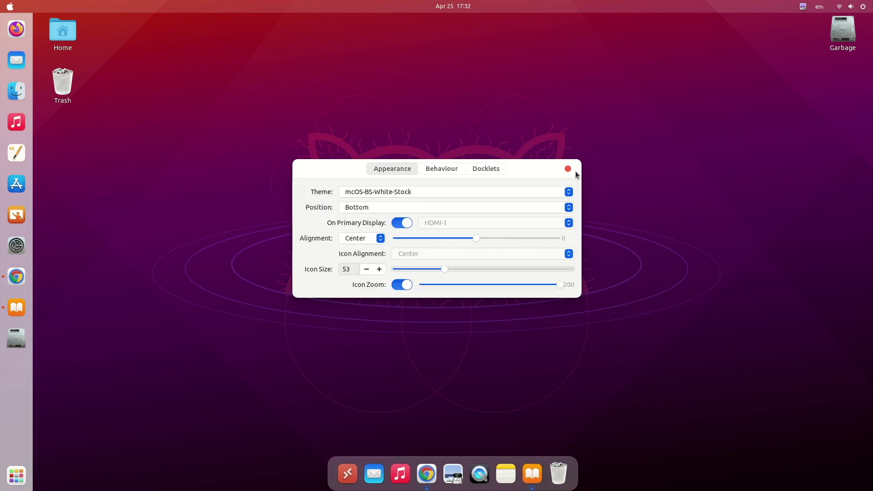
pyautogui.click(568, 169)
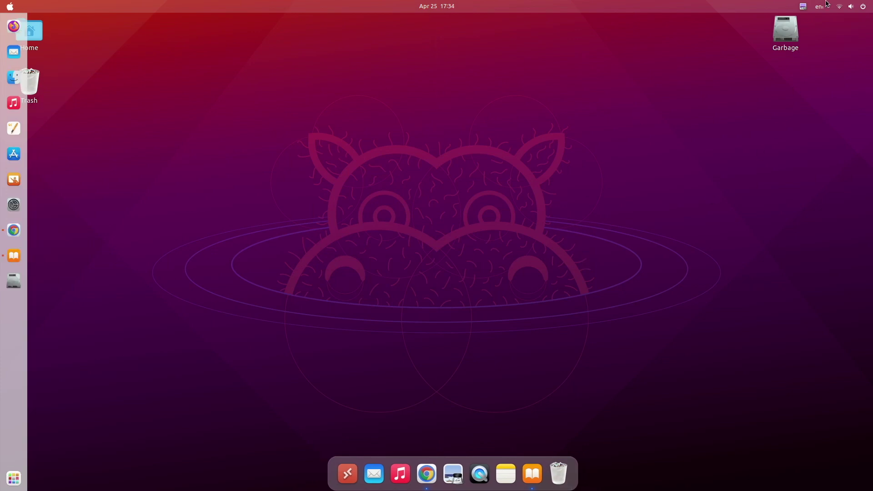
# Open the system's Appearance settings, reposition the window and set the Ubuntu dock's icon size to 50
pyautogui.click(809, 5)
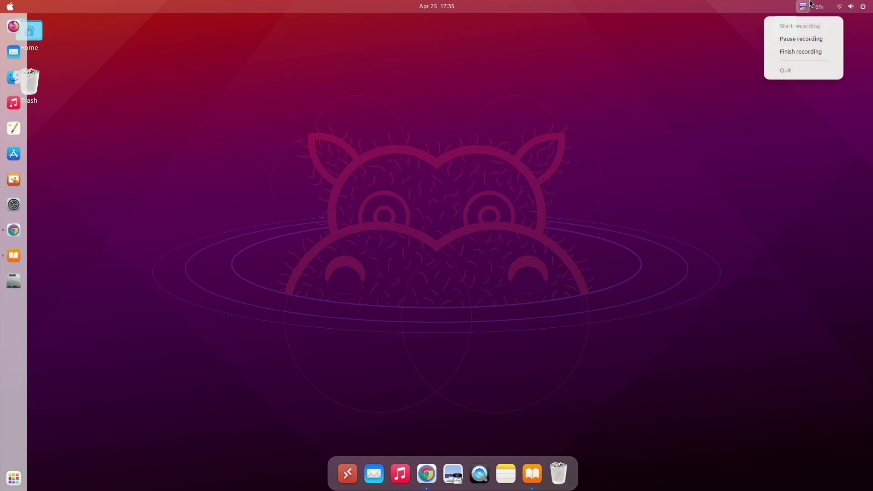
pyautogui.click(850, 7)
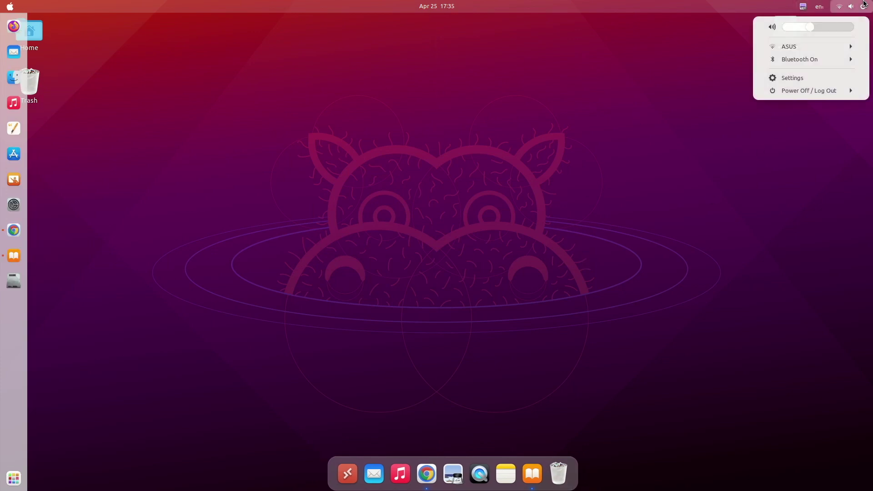
pyautogui.click(806, 81)
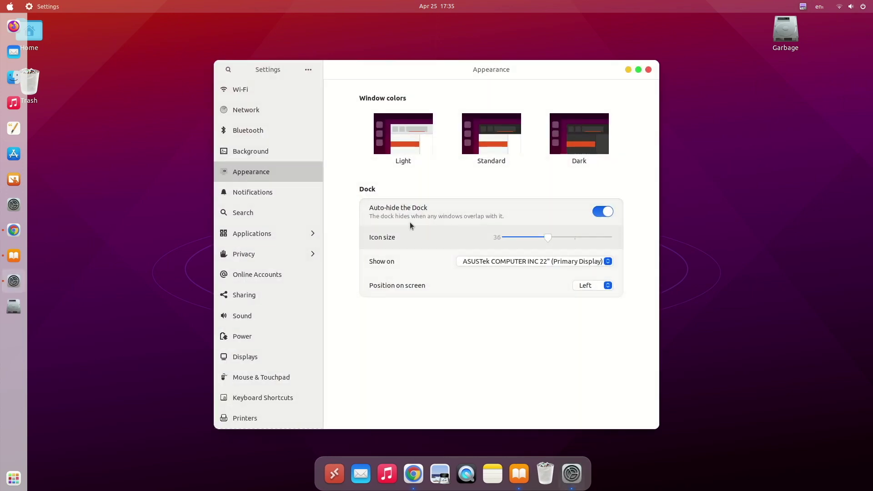
pyautogui.moveTo(383, 66); pyautogui.dragTo(287, 64)
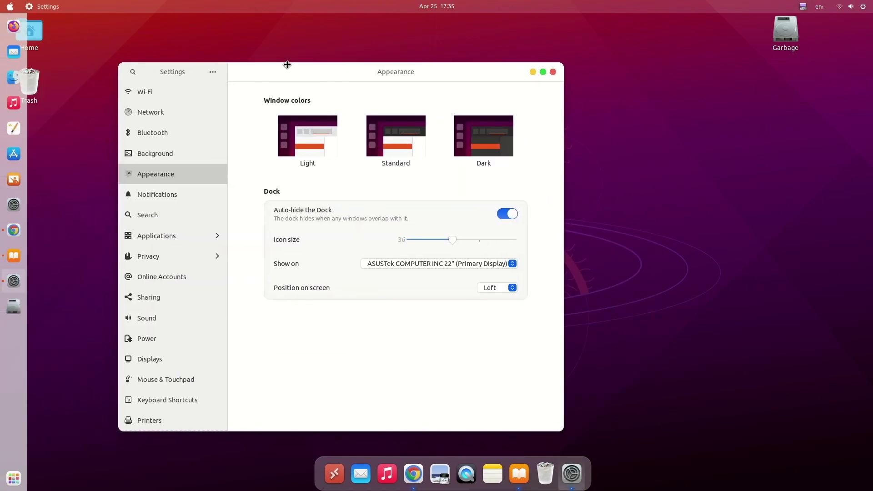
pyautogui.moveTo(287, 65); pyautogui.dragTo(467, 62)
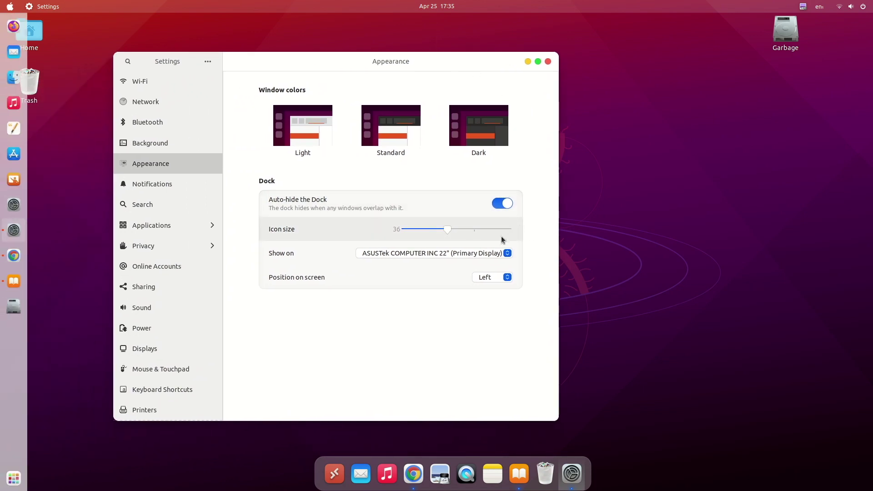
pyautogui.moveTo(446, 235); pyautogui.dragTo(483, 228)
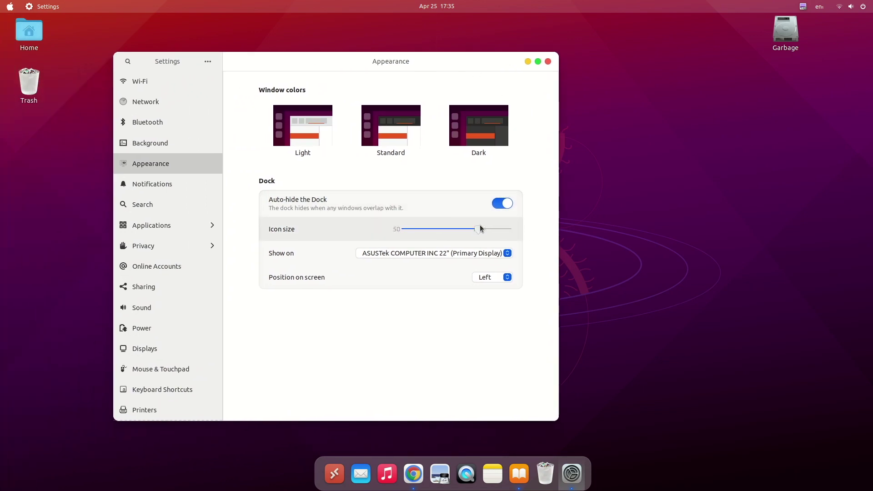
# Reposition the Settings window, set the Ubuntu dock's icon size to 50 again and close Settings
pyautogui.moveTo(338, 61); pyautogui.dragTo(469, 72)
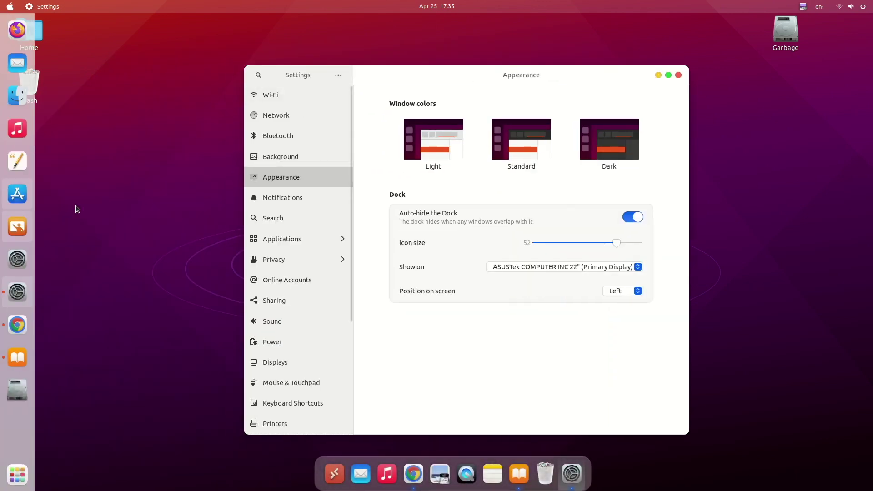
pyautogui.moveTo(617, 244); pyautogui.dragTo(553, 246)
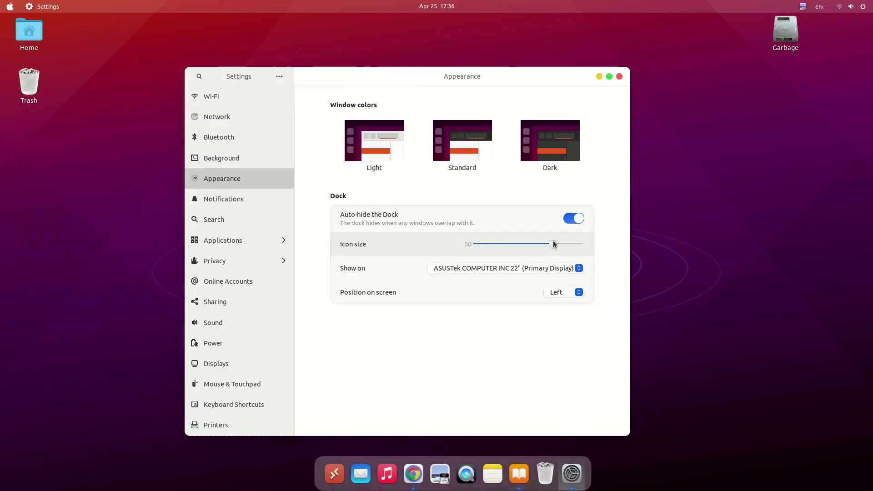
pyautogui.click(620, 76)
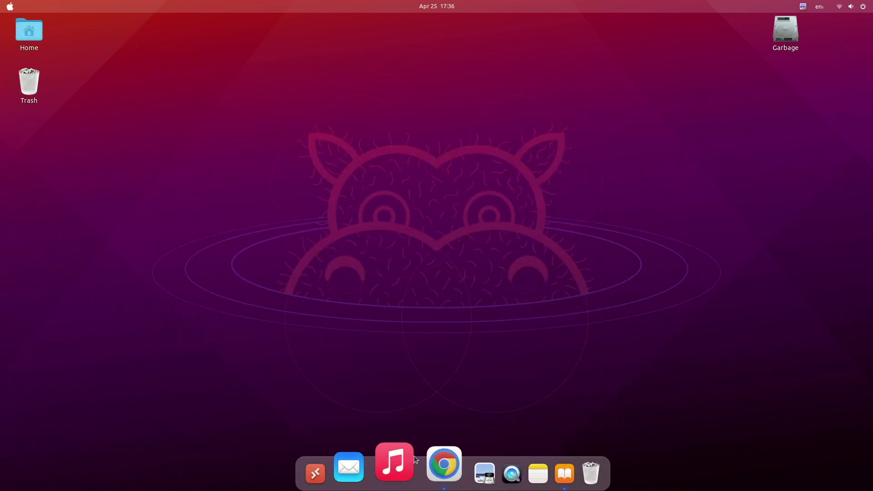
# Bring up the Chrome window and close the User Themes, Plank search, Plank guide and Downloads tabs
pyautogui.click(426, 471)
pyautogui.click(410, 20)
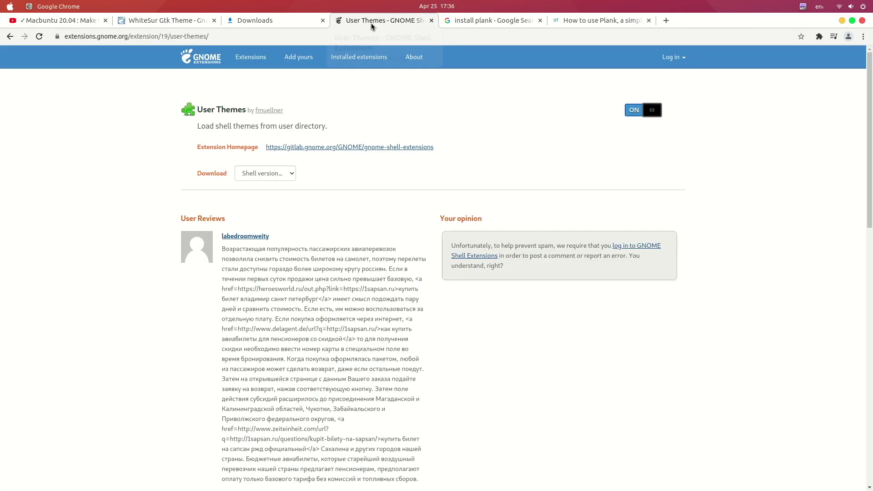
pyautogui.click(431, 20)
pyautogui.click(431, 20)
pyautogui.click(431, 20)
pyautogui.click(323, 20)
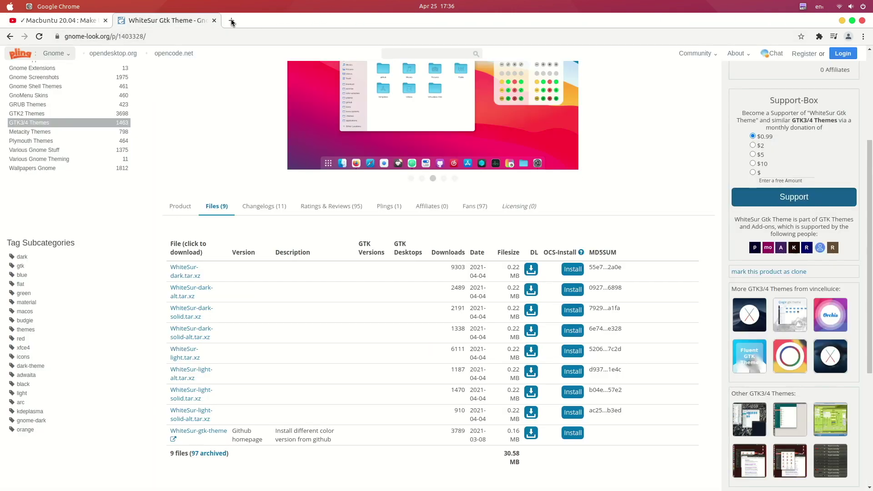
# Search the web in a new tab for "download big sur wallpaper"
pyautogui.click(231, 20)
pyautogui.write('downloa')
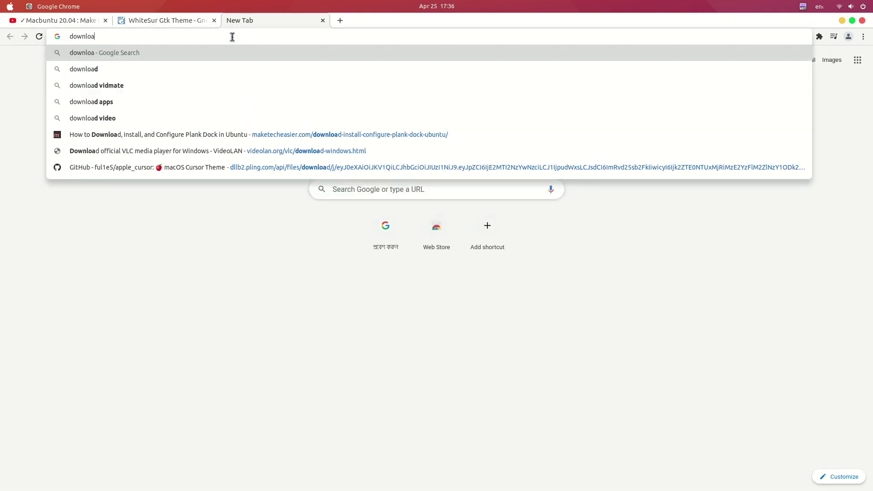
pyautogui.write('d big sur wal')
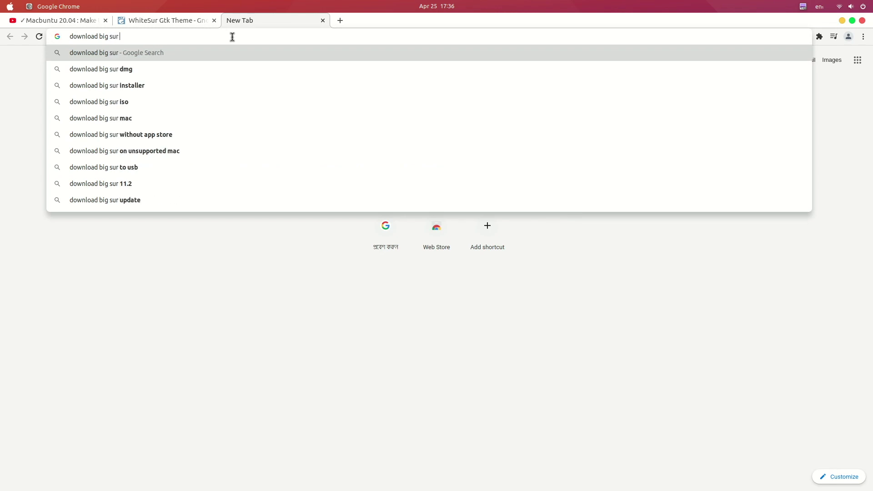
pyautogui.press('Return')
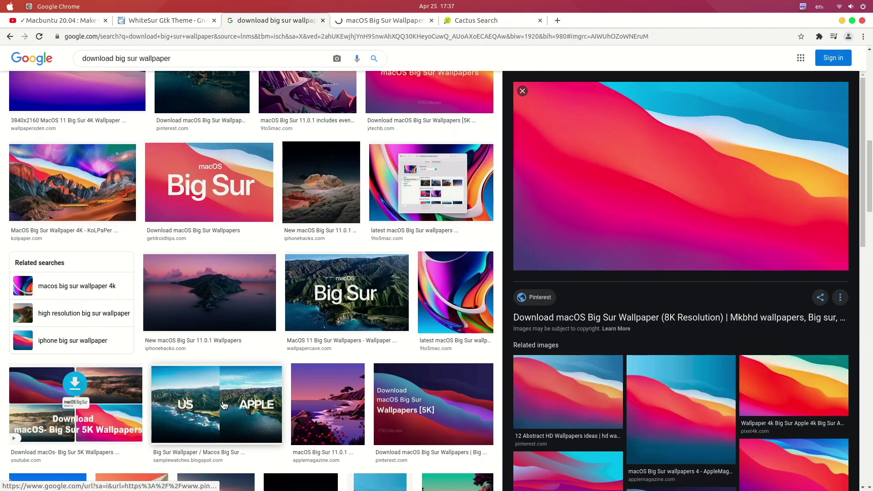
# Download the 2560x1440 macOS Big Sur wallpaper from the WallpaperAccess page and dismiss the download dialog
pyautogui.scroll(5, 250, 273)
pyautogui.click(369, 19)
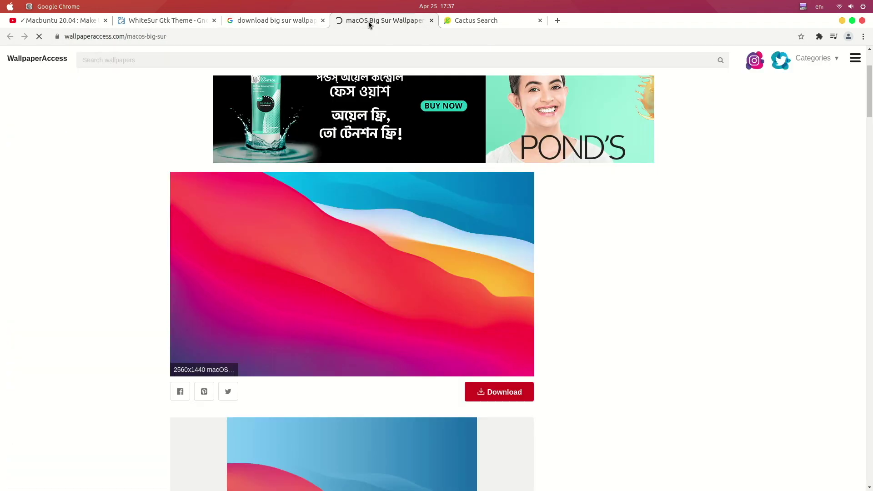
pyautogui.click(498, 394)
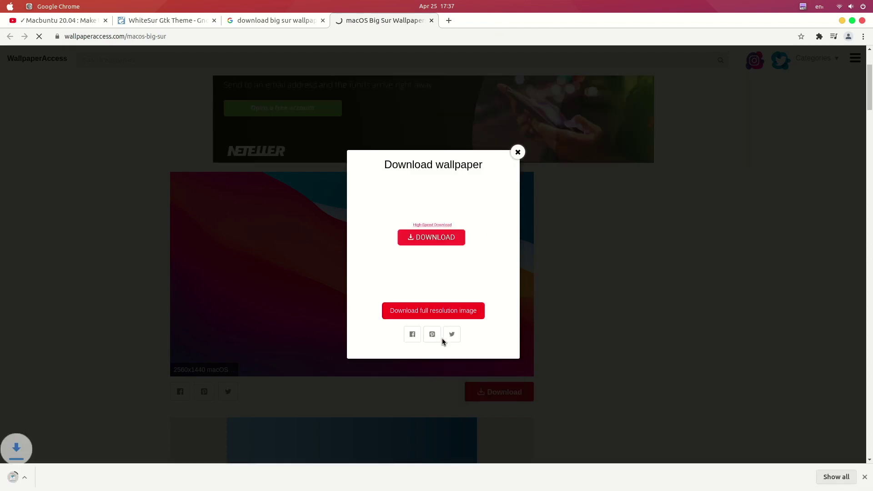
pyautogui.click(518, 152)
pyautogui.scroll(-5, 423, 102)
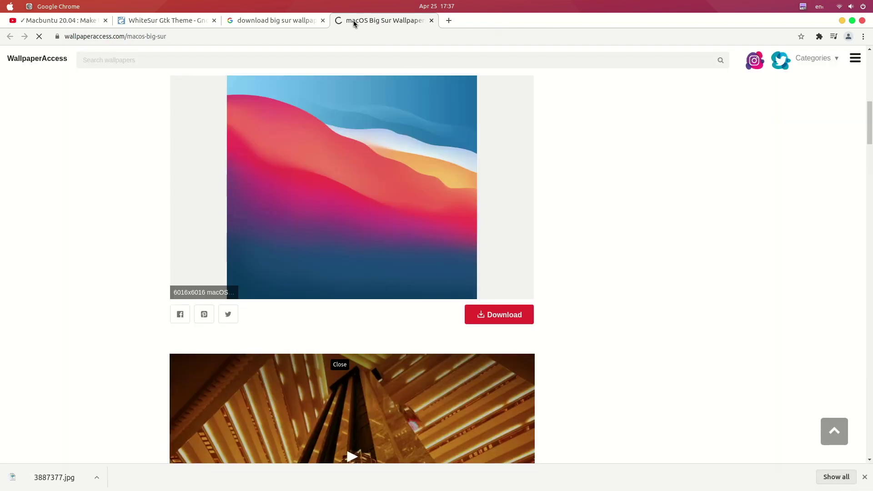
# Close the wallpaper tabs and show the downloaded 3887377.jpg in its folder from Chrome's downloads list
pyautogui.hotkey('ctrl', 'w')
pyautogui.hotkey('ctrl', 'w')
pyautogui.click(864, 478)
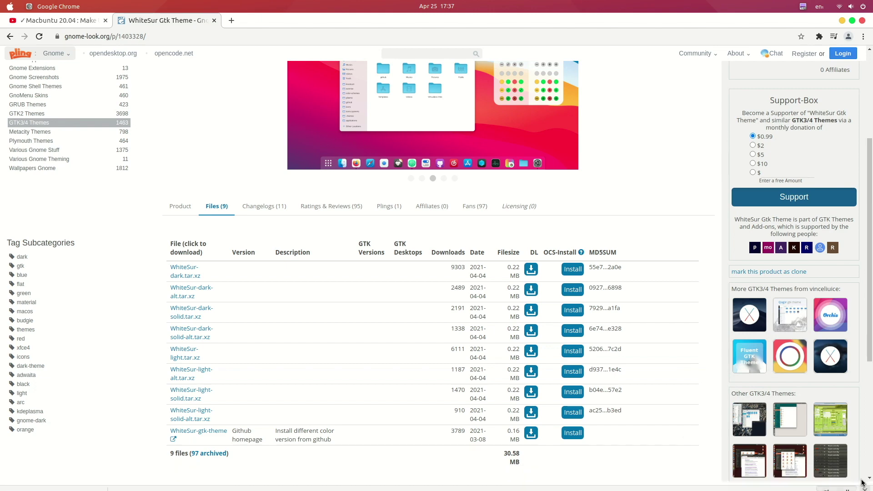
pyautogui.click(863, 36)
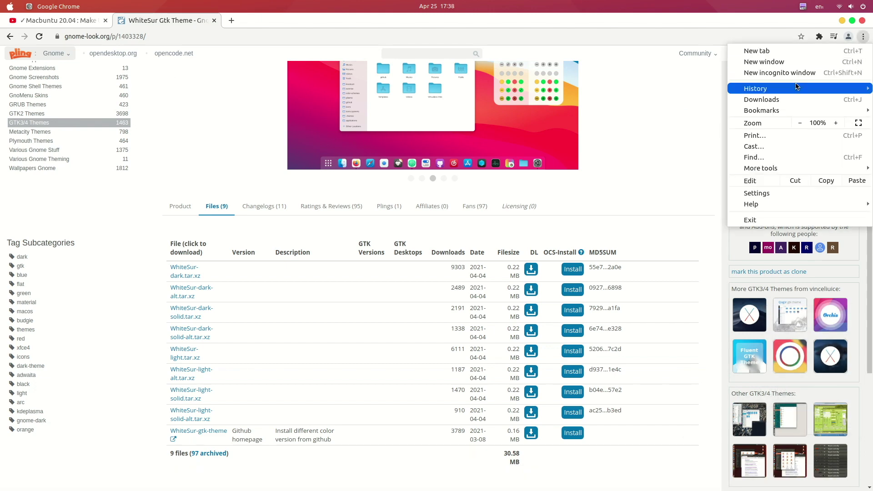
pyautogui.click(773, 99)
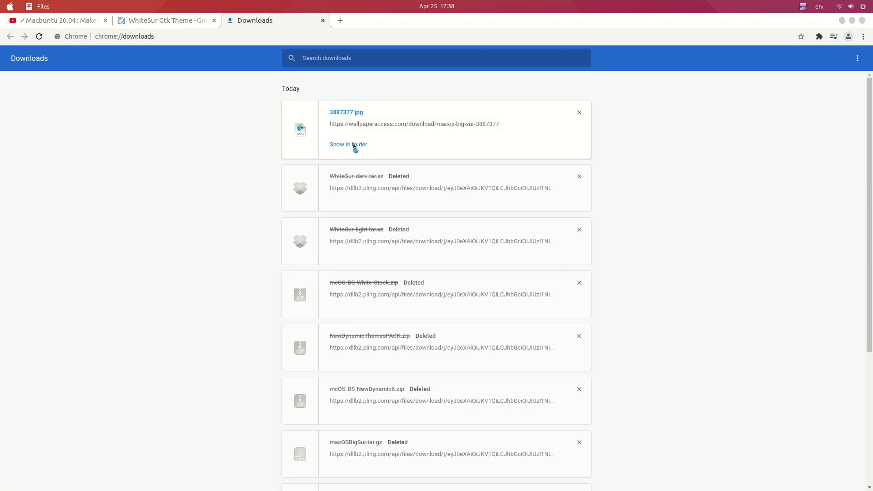
pyautogui.click(354, 145)
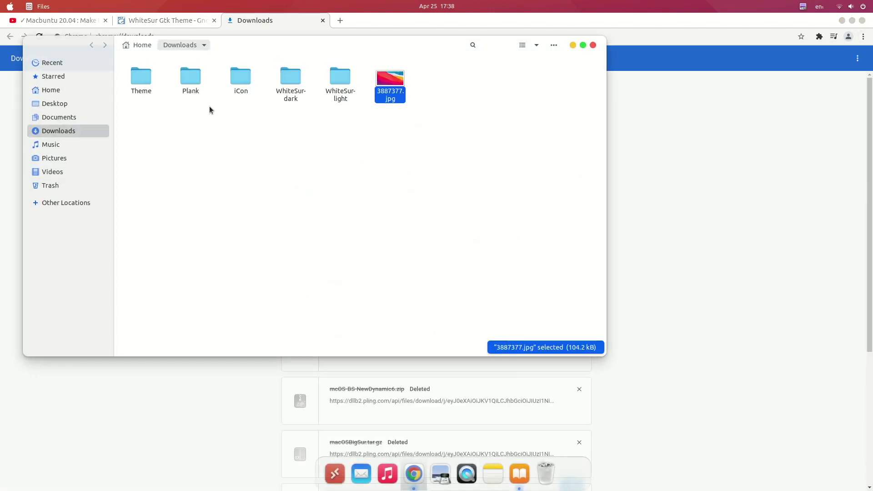
# Set 3887377.jpg as the desktop wallpaper, close the file manager and minimize Chrome
pyautogui.rightClick(399, 81)
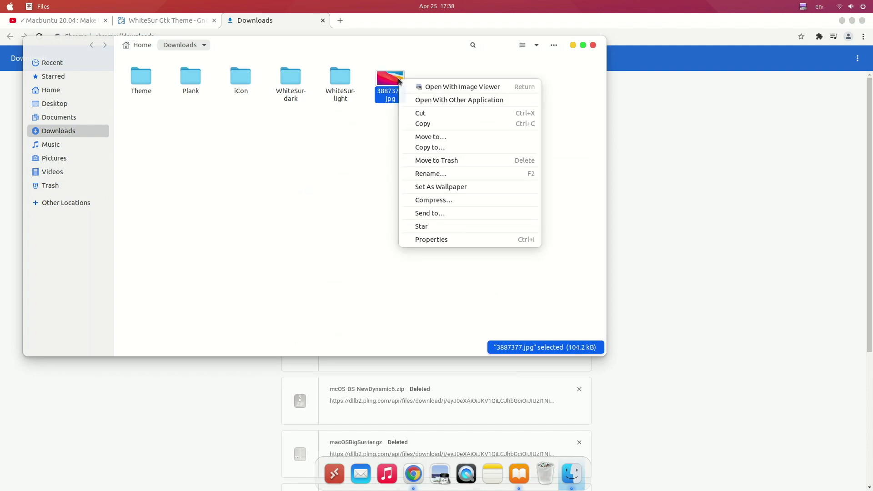
pyautogui.click(503, 187)
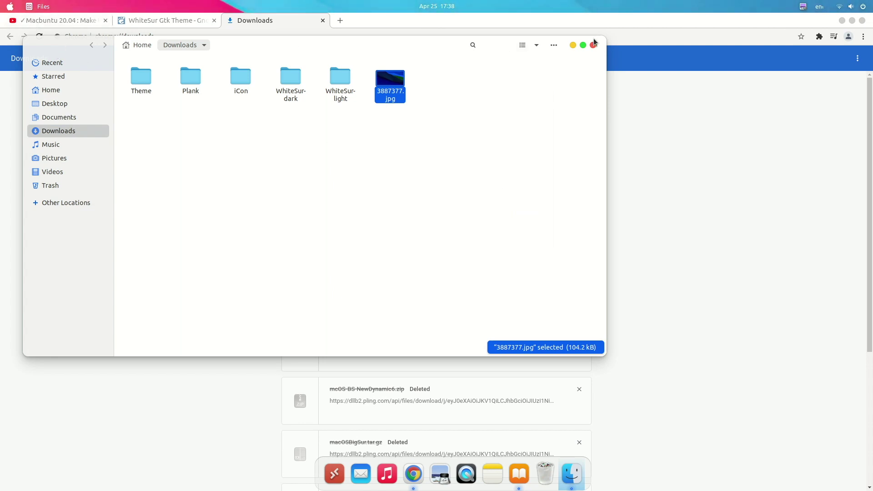
pyautogui.click(593, 44)
pyautogui.click(842, 21)
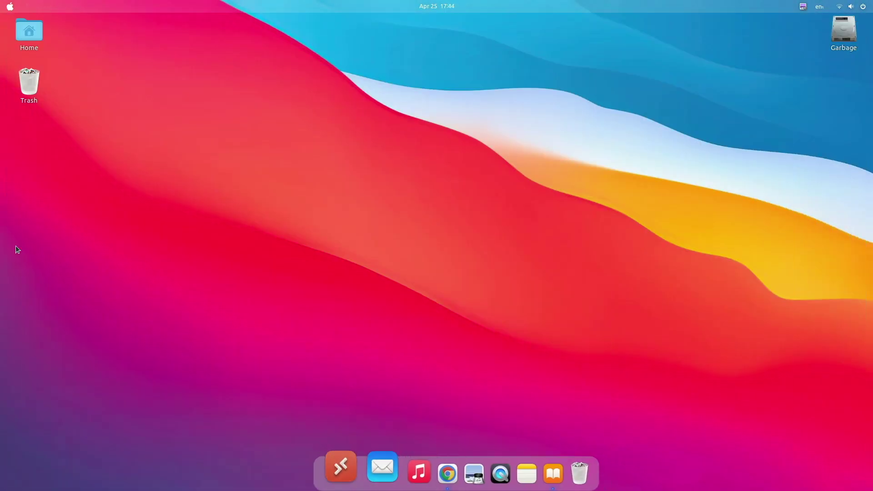
# Keep Files in the Plank dock, move its icon to the first position and close the Home window
pyautogui.moveTo(0, 74)
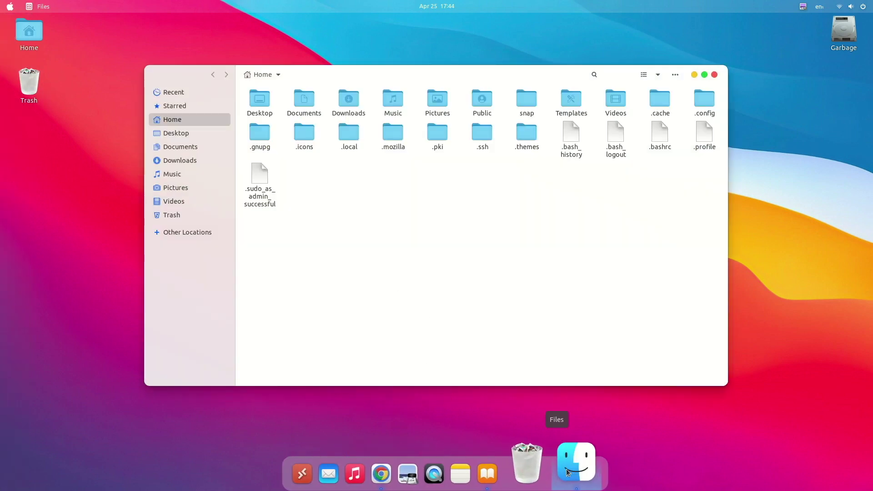
pyautogui.rightClick(573, 468)
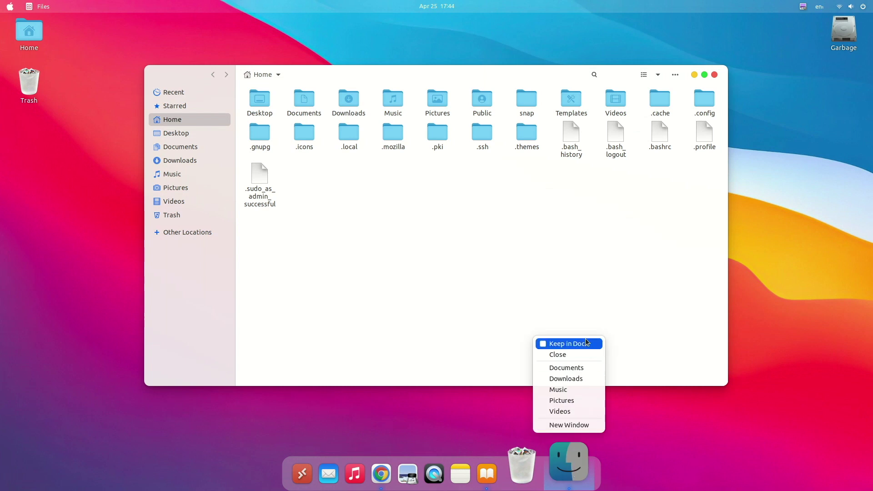
pyautogui.click(539, 349)
pyautogui.moveTo(578, 466); pyautogui.dragTo(335, 473)
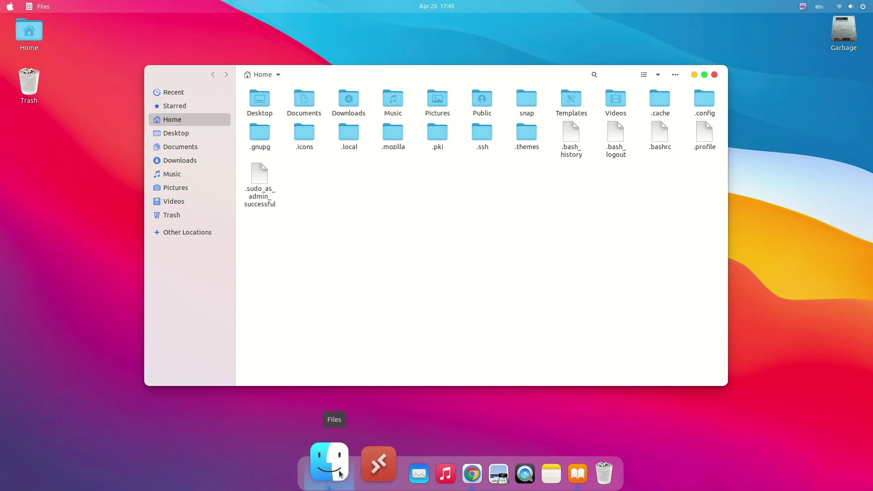
pyautogui.click(715, 75)
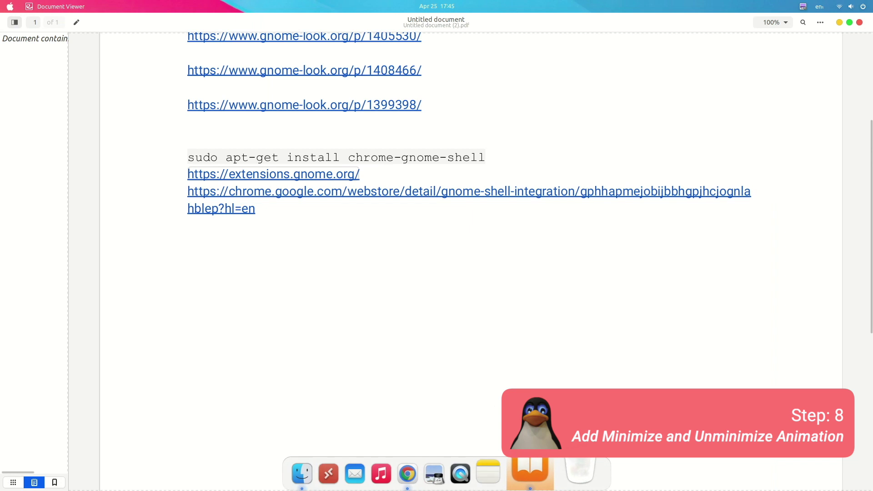
# Open the compiz-alike-magic-lamp-effect GitHub link from the PDF document and look through the repository's README
pyautogui.scroll(3, 273, 342)
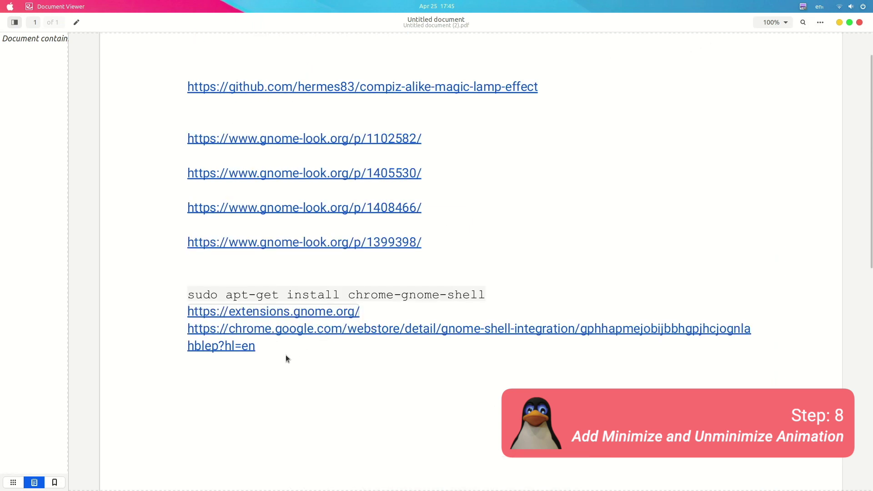
pyautogui.scroll(1, 298, 358)
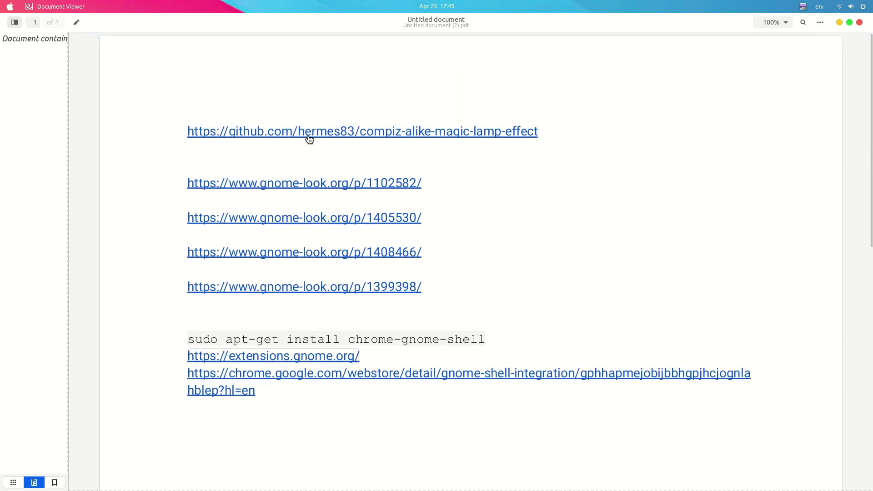
pyautogui.click(358, 136)
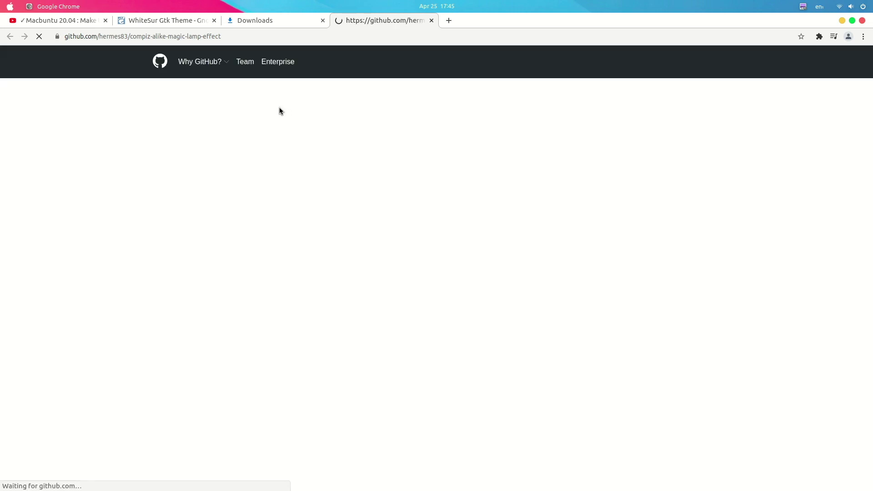
pyautogui.scroll(-3, 47, 289)
pyautogui.scroll(-5, 48, 289)
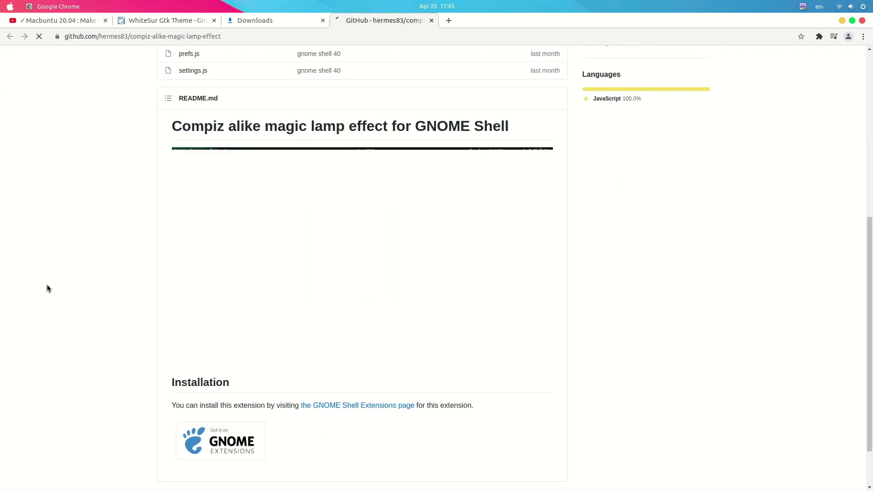
pyautogui.scroll(5, 183, 275)
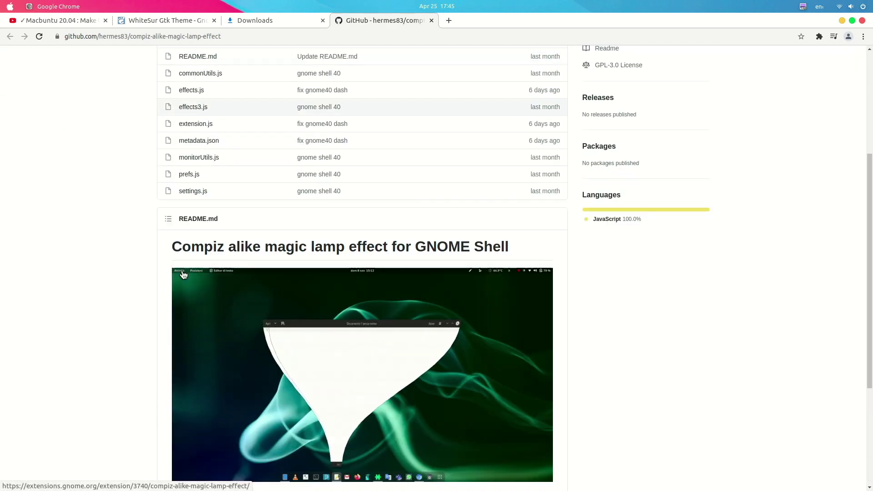
pyautogui.scroll(-5, 184, 276)
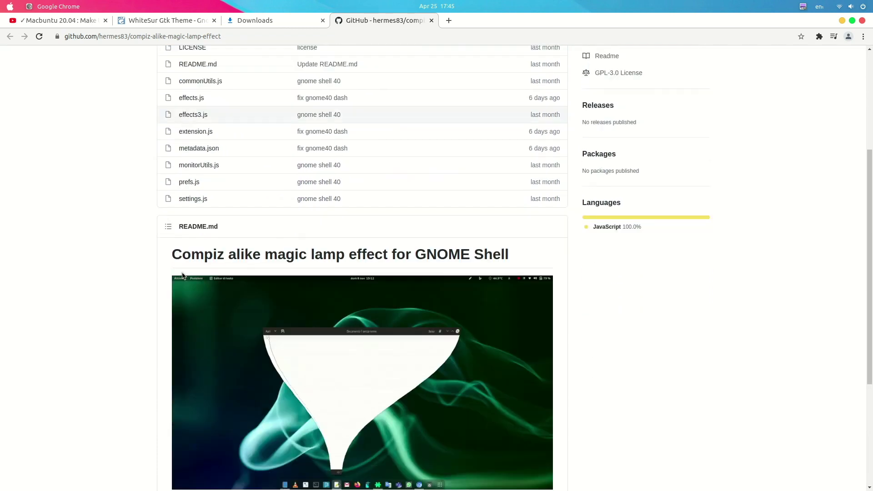
# Install the Compiz alike magic lamp effect extension from GNOME Extensions and test it by minimizing the Chrome and document windows
pyautogui.click(376, 344)
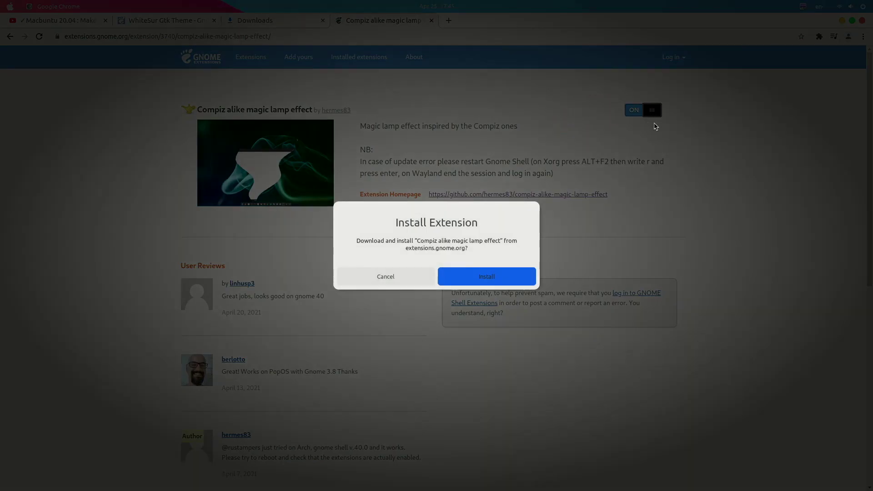
pyautogui.click(481, 278)
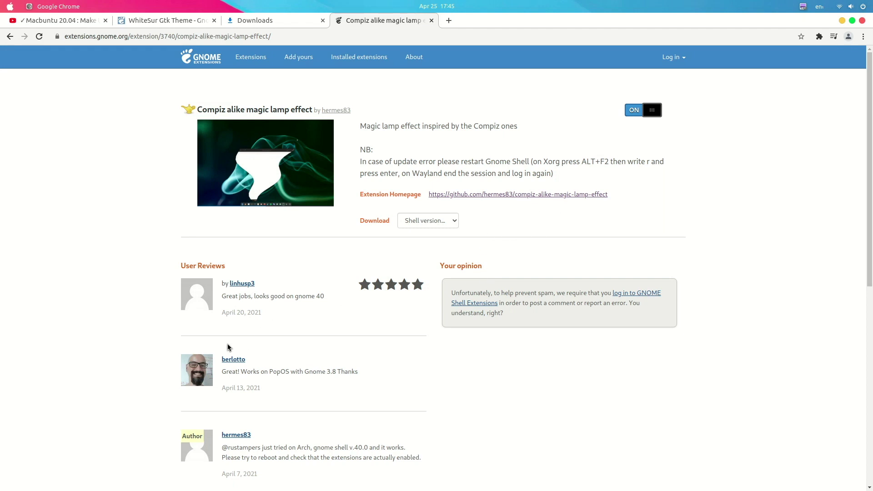
pyautogui.click(843, 21)
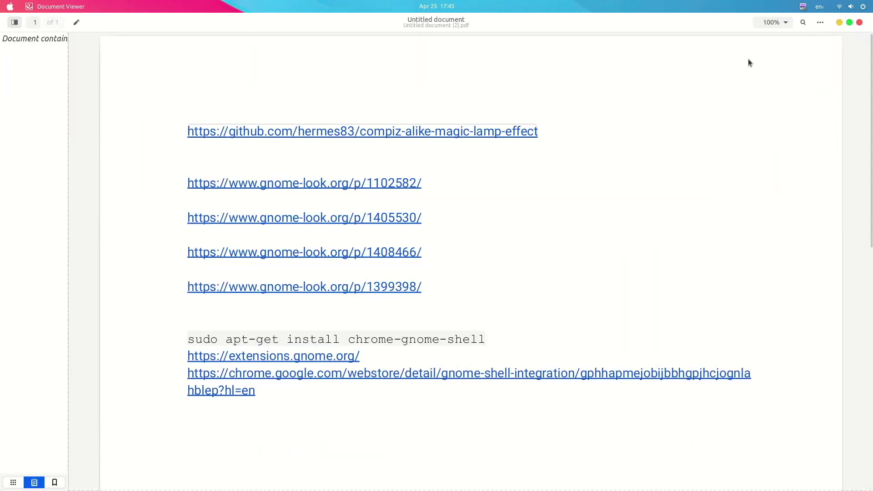
pyautogui.click(840, 22)
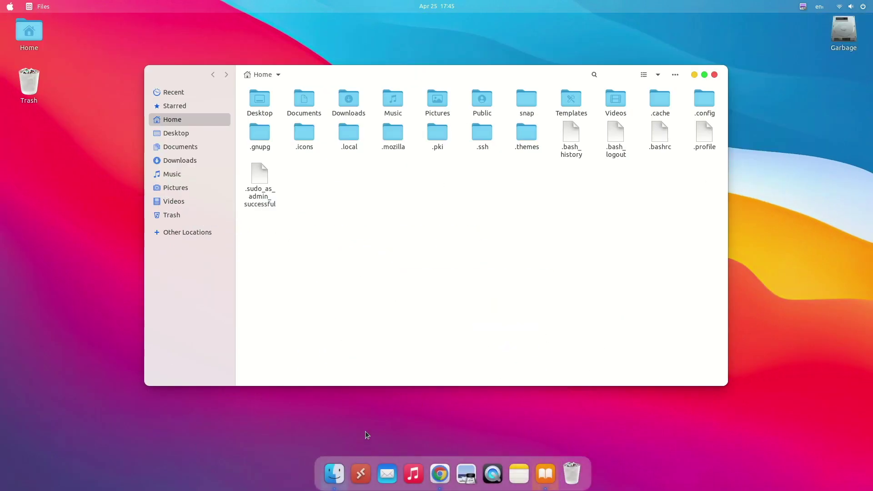
# Check the activities overview and display the application grid from the Ubuntu dock
pyautogui.press('super')
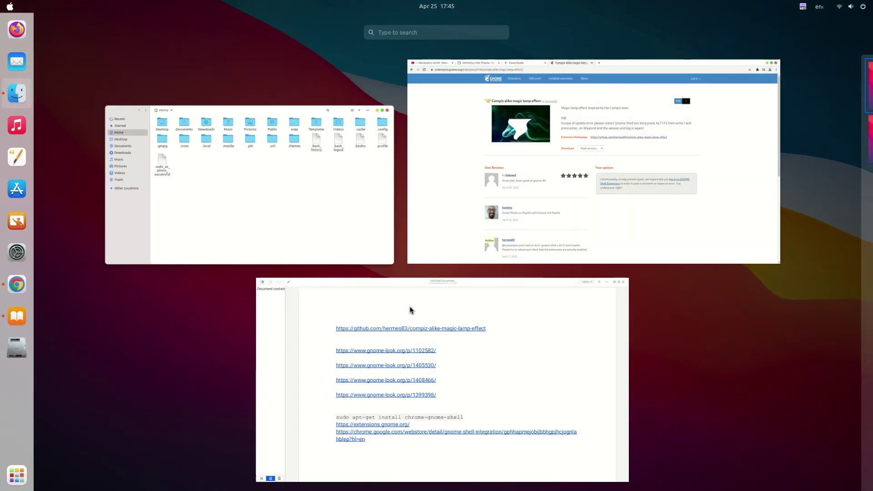
pyautogui.press('super')
pyautogui.moveTo(1, 449)
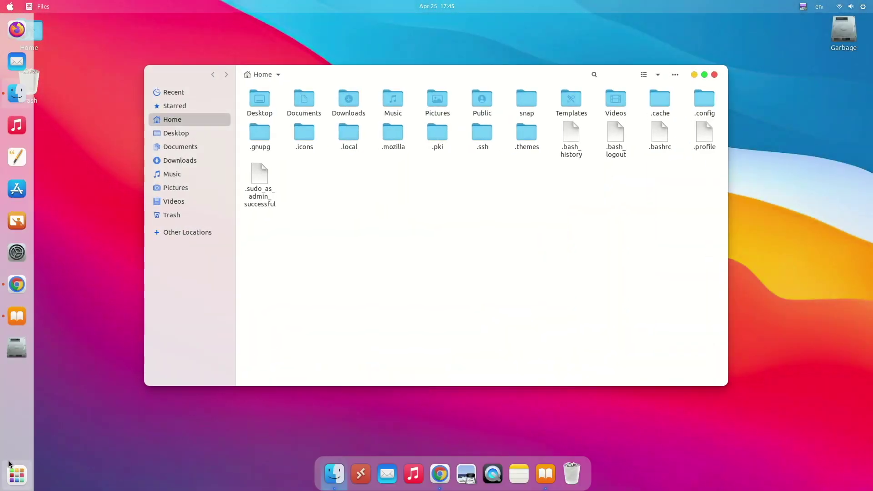
pyautogui.click(16, 476)
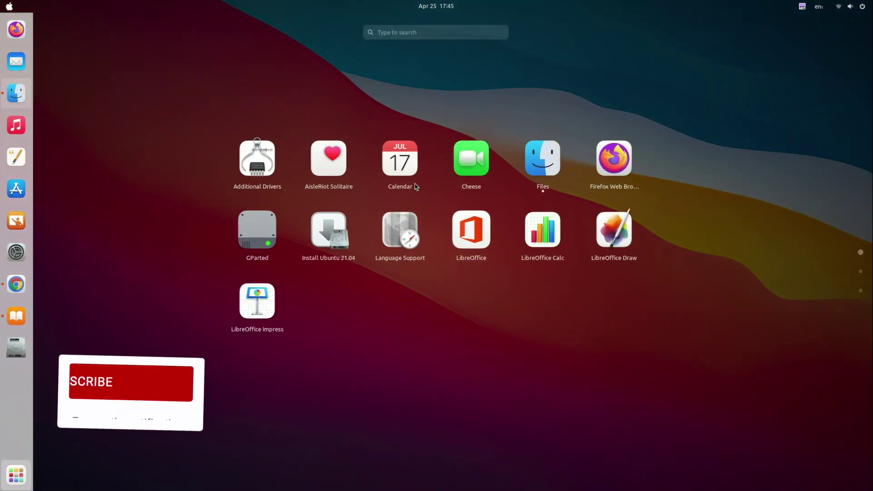
# Open the Extensions app and test the minimize animation by minimizing and restoring its window
pyautogui.write('ex')
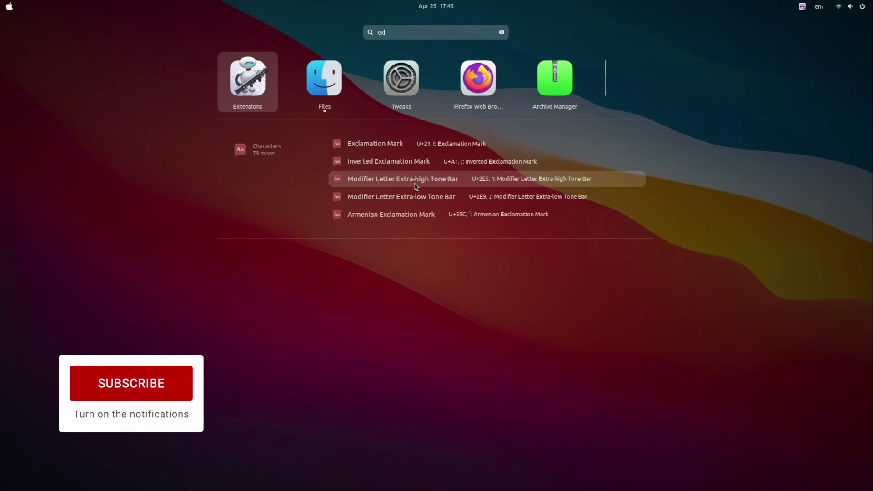
pyautogui.press('Return')
pyautogui.moveTo(247, 47); pyautogui.dragTo(446, 87)
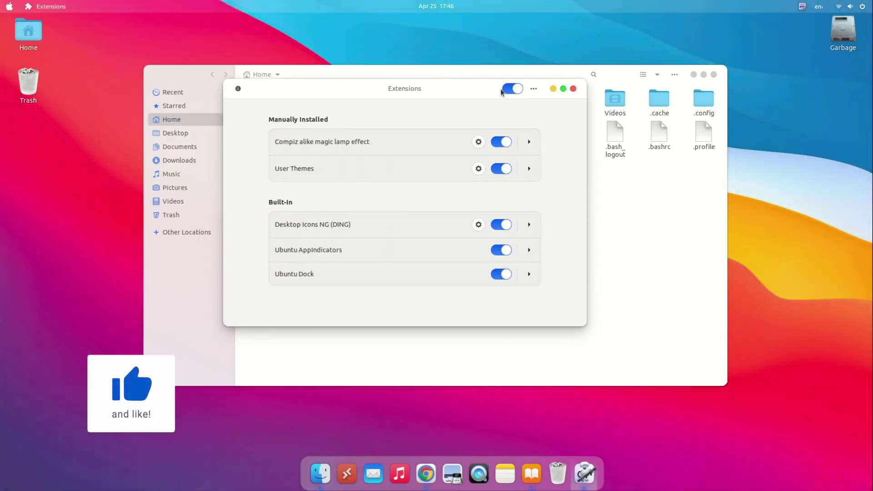
pyautogui.click(553, 89)
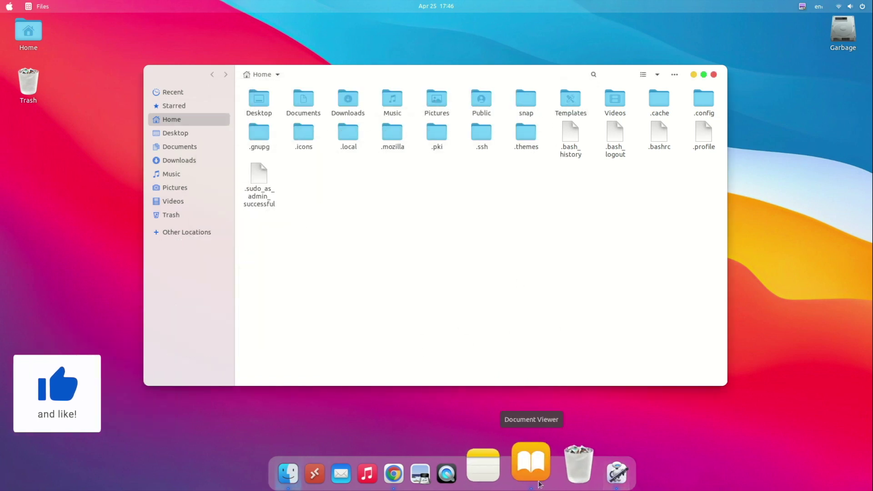
pyautogui.click(13, 354)
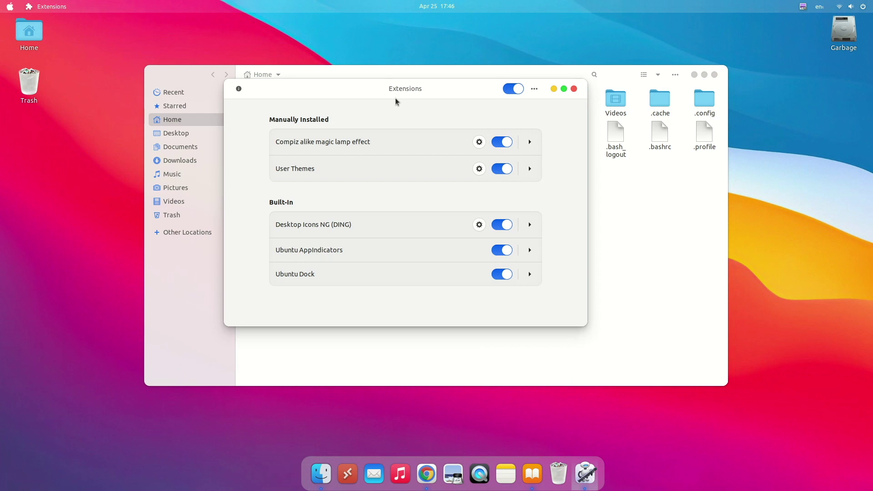
# Set X Tiles and Y Tiles to 3 in the Compiz alike magic lamp effect settings, then close the settings window
pyautogui.click(478, 142)
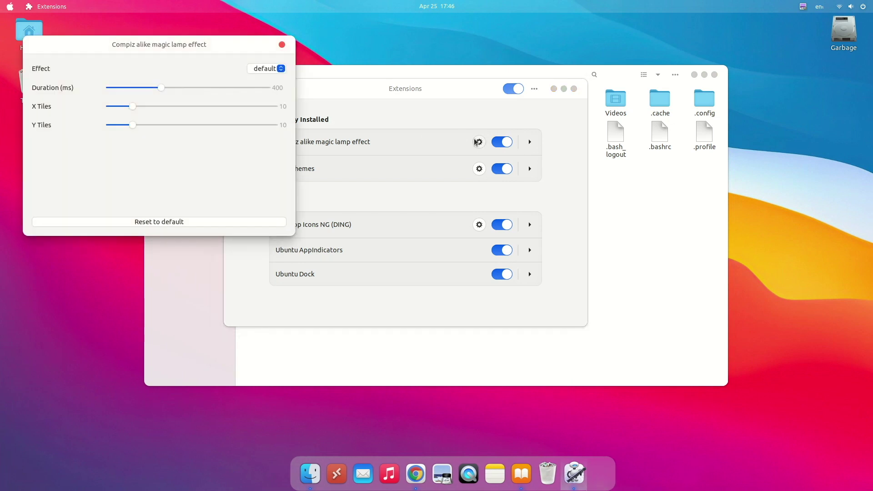
pyautogui.moveTo(120, 44); pyautogui.dragTo(283, 80)
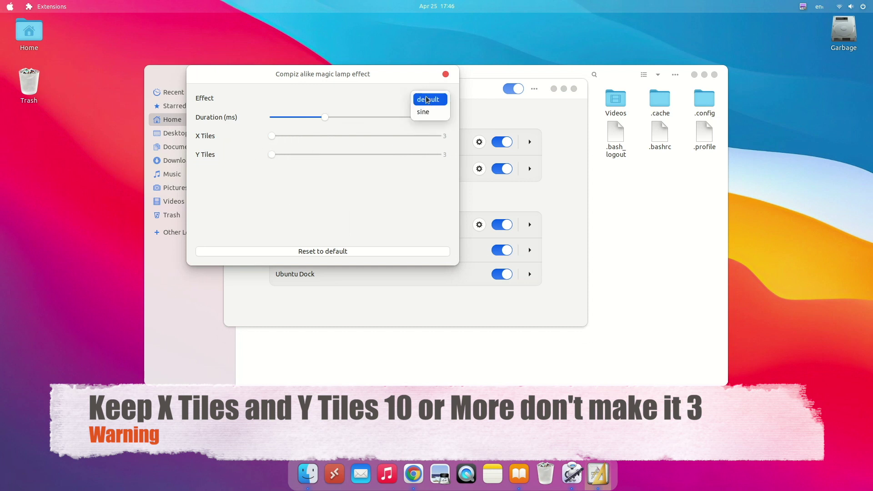
pyautogui.click(445, 74)
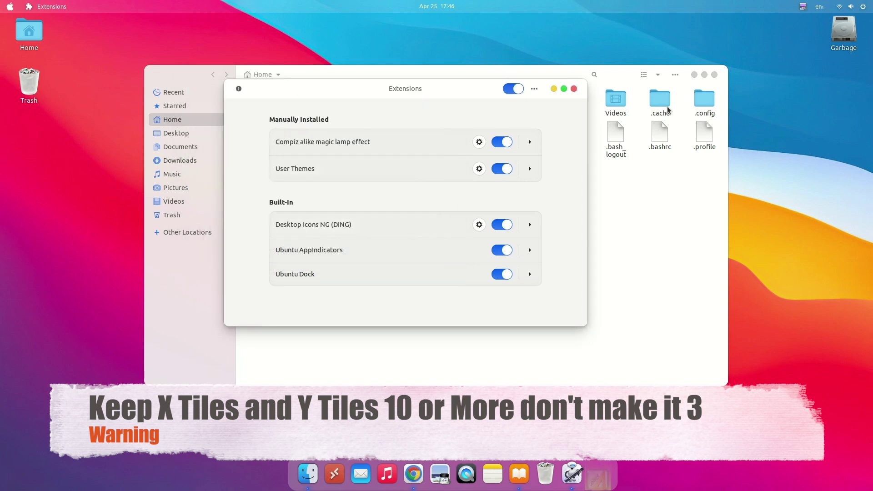
# Test the changed animation by restoring and minimizing Chrome, and minimize the Extensions window
pyautogui.click(423, 473)
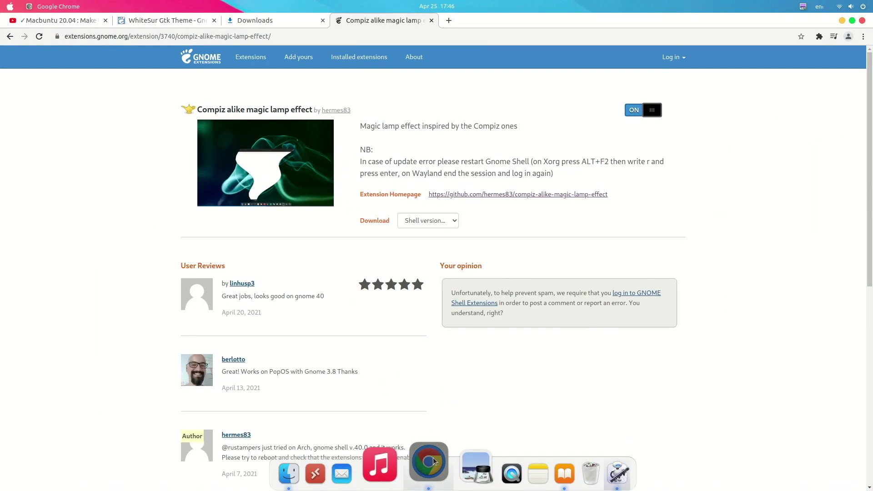
pyautogui.click(425, 473)
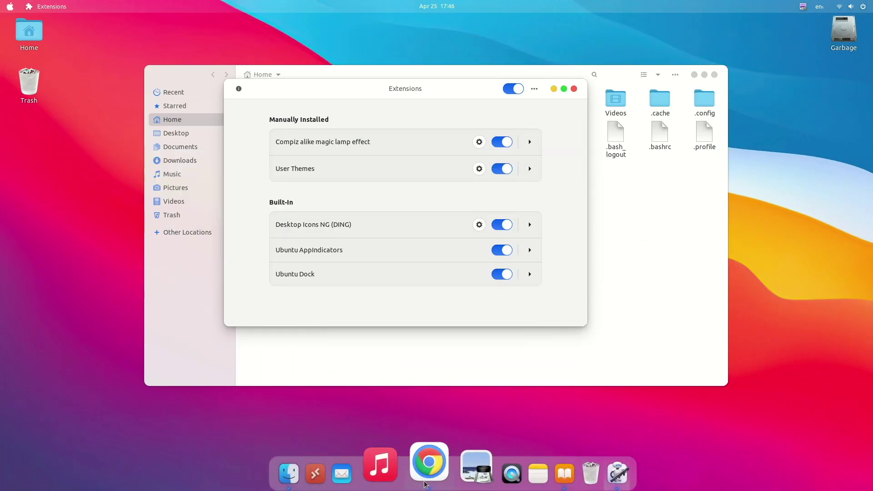
pyautogui.click(554, 88)
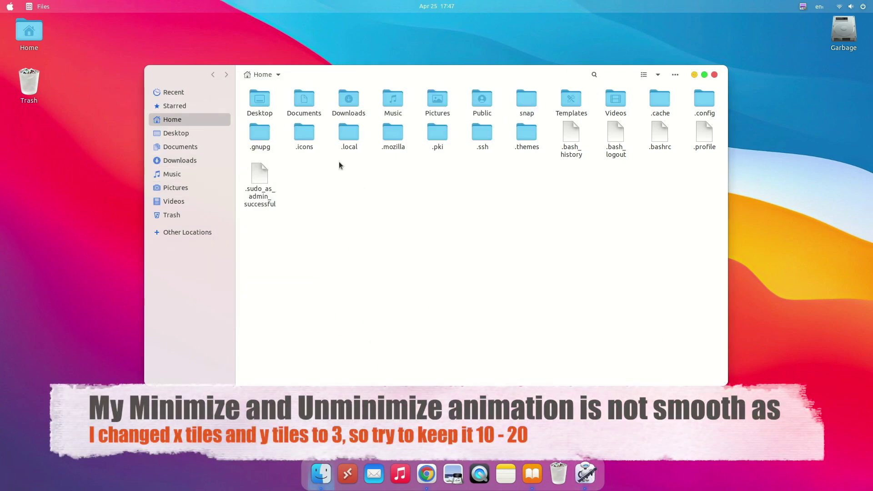
# In a maximized Files window, go back to the Home folder and hide the hidden files
pyautogui.click(706, 76)
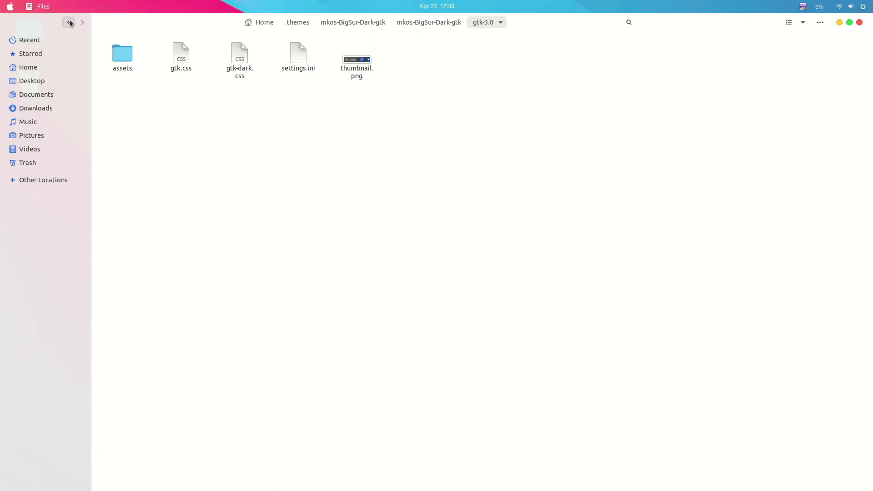
pyautogui.click(69, 22)
pyautogui.click(69, 23)
pyautogui.click(69, 23)
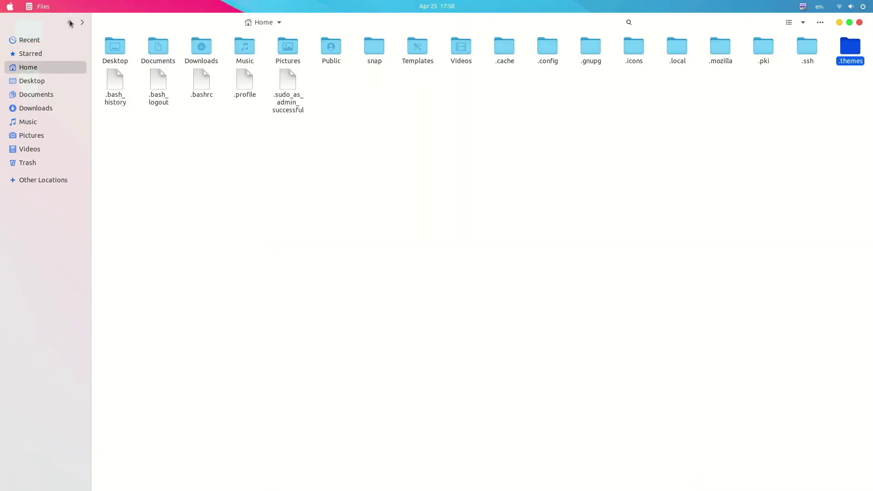
pyautogui.hotkey('ctrl', 'h')
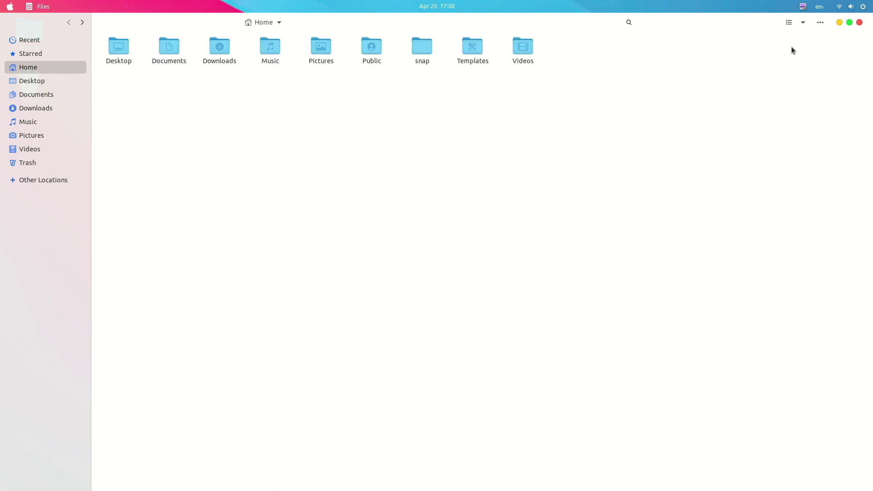
# Minimize the Files window, then restore and minimize it again from the dock to check the animation
pyautogui.click(840, 22)
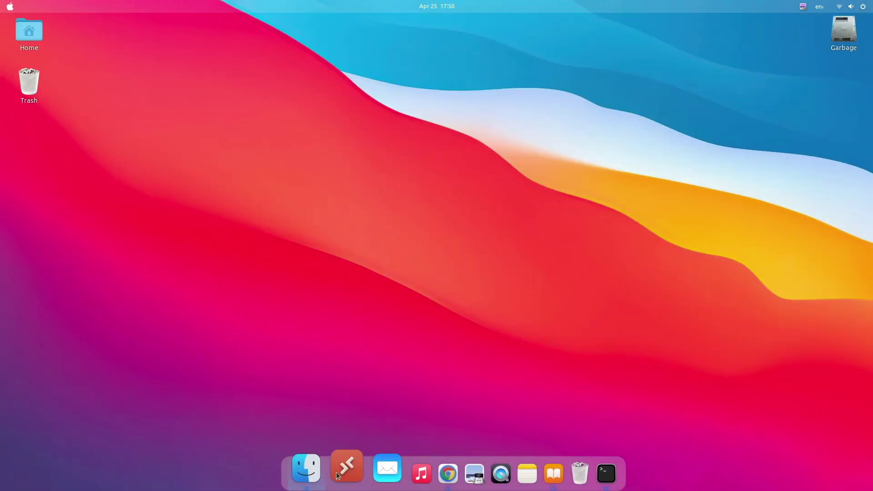
pyautogui.click(316, 468)
pyautogui.click(317, 468)
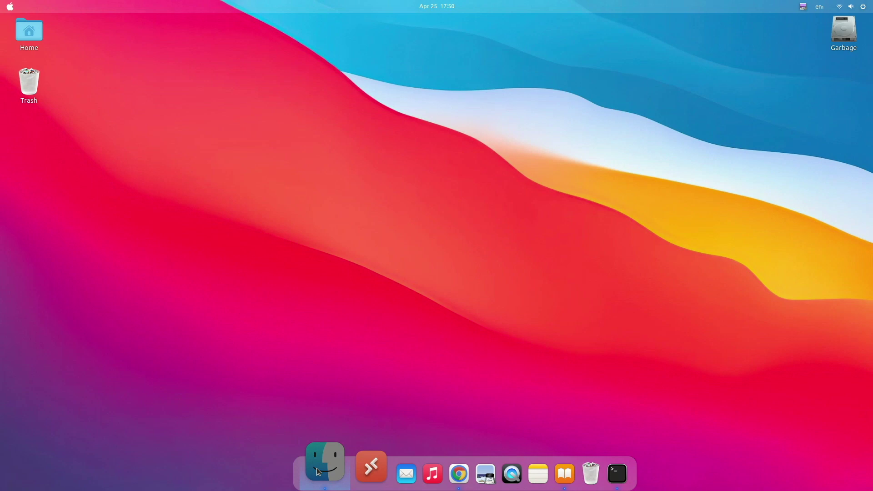
# Restore Chrome, look through the WhiteSur theme, Downloads and magic lamp extension pages, and minimize the browser
pyautogui.click(426, 473)
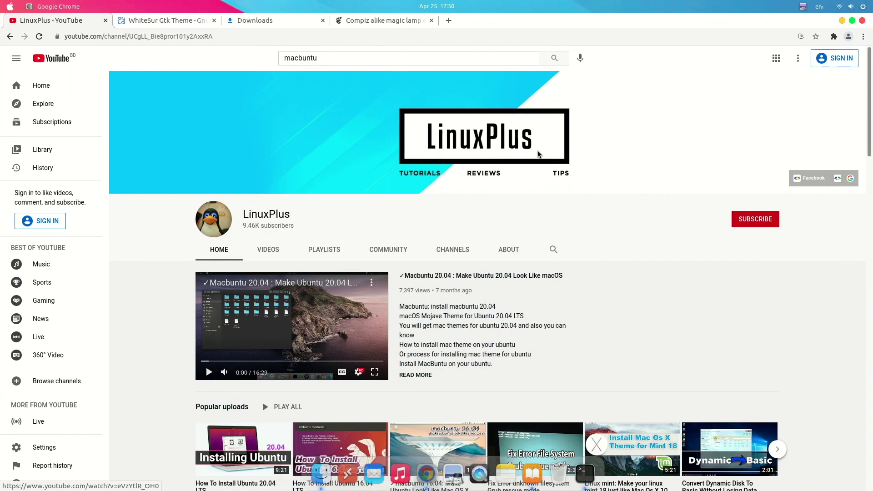
pyautogui.click(187, 21)
pyautogui.click(291, 20)
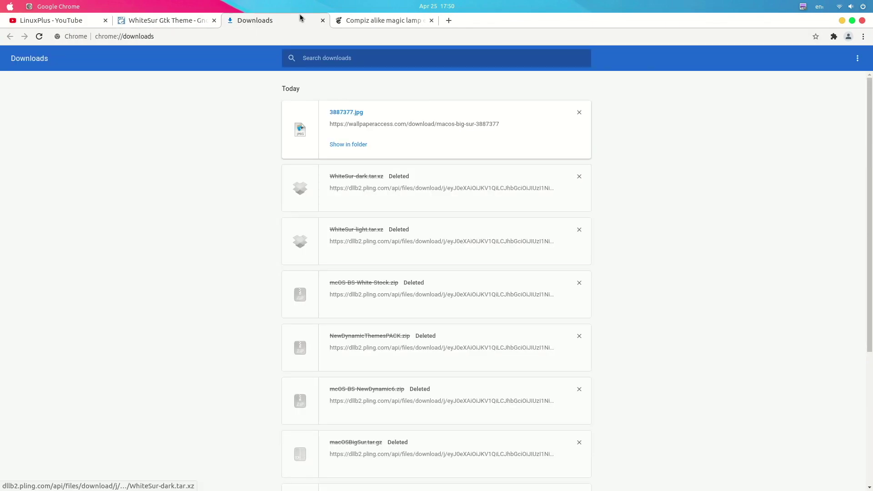
pyautogui.click(377, 22)
pyautogui.scroll(-5, 228, 430)
pyautogui.scroll(5, 162, 323)
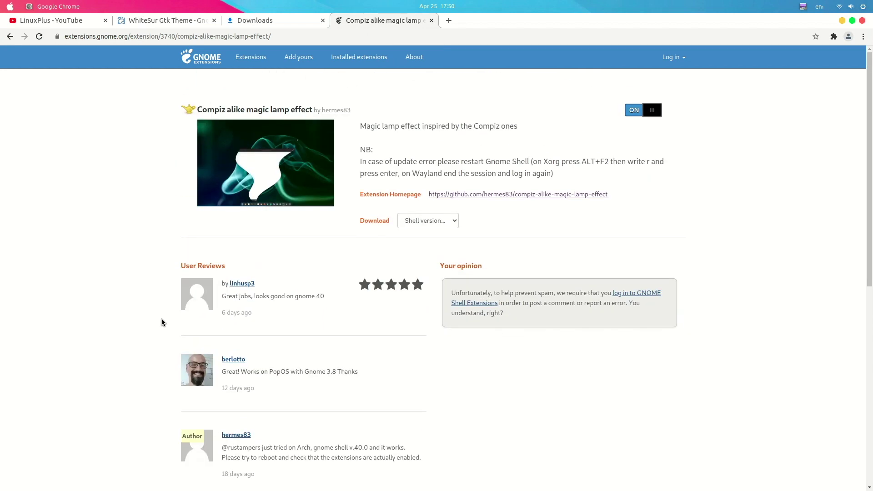
pyautogui.click(842, 23)
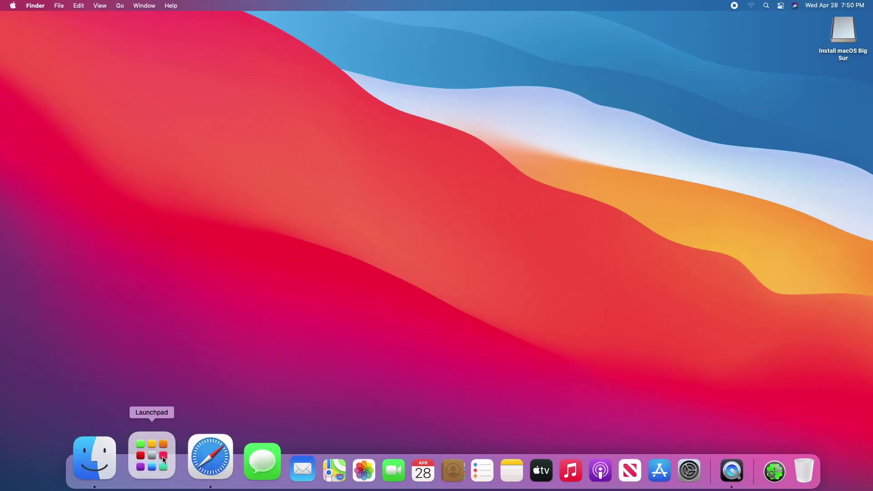
# Switch to the macOS Big Sur desktop for comparison, show and dismiss Launchpad, and minimize the Safari window
pyautogui.click(163, 456)
pyautogui.click(316, 443)
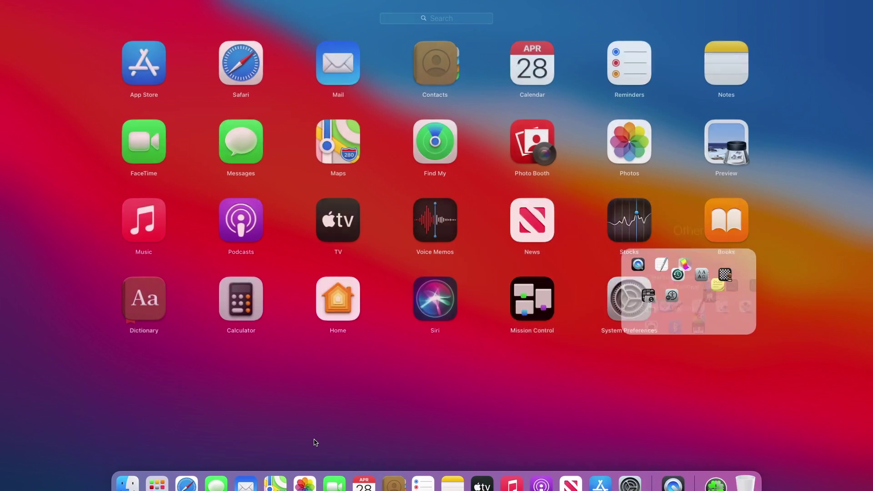
pyautogui.click(316, 443)
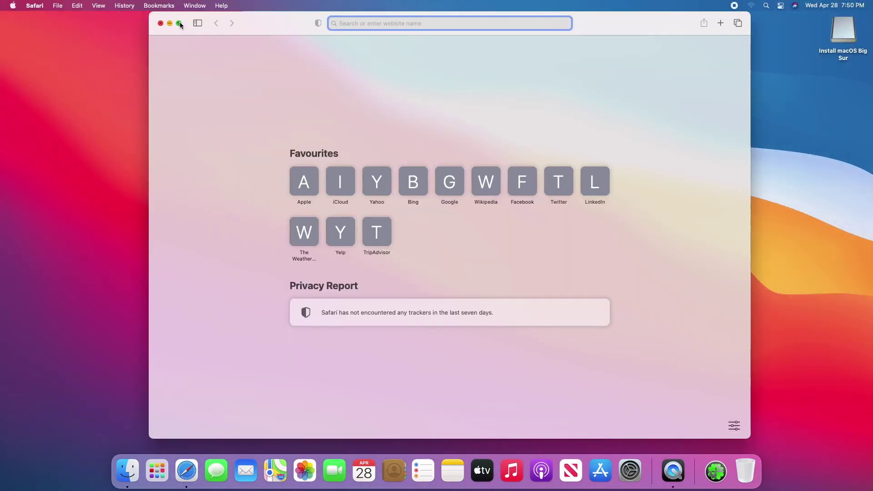
pyautogui.click(170, 23)
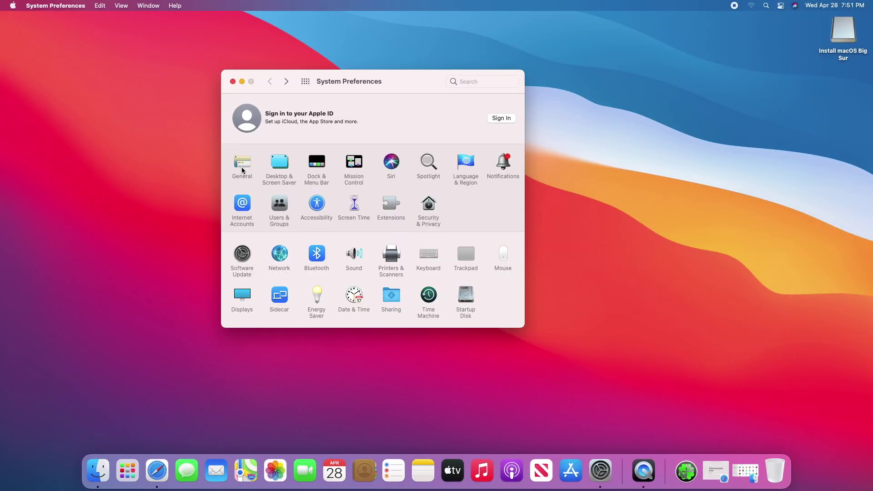
# Set the macOS appearance to Dark in General preferences and check the minimize animation with the System Preferences and Safari windows
pyautogui.click(241, 162)
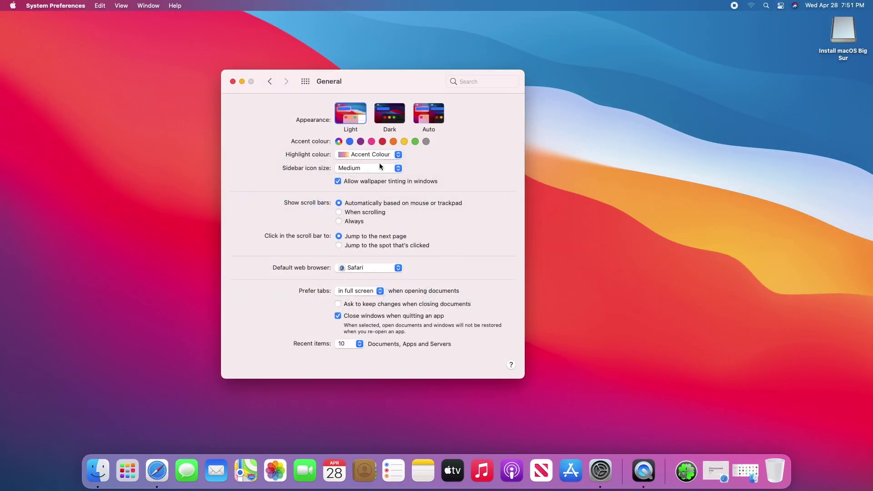
pyautogui.click(395, 112)
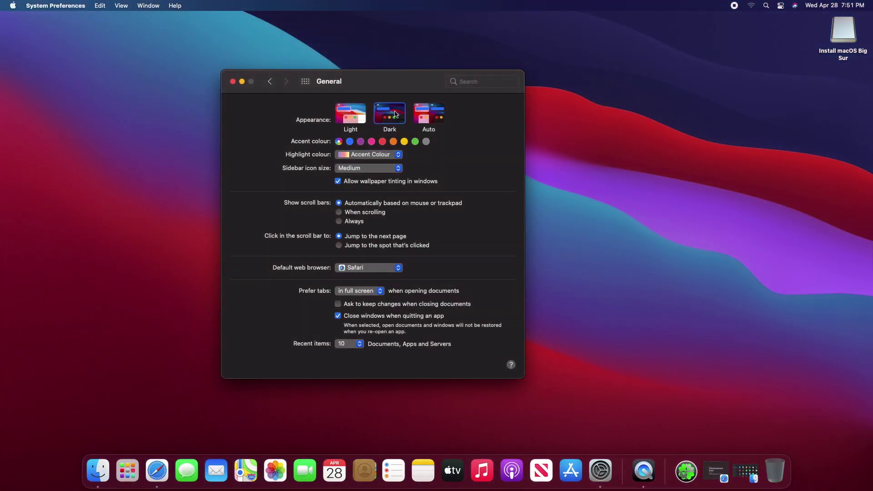
pyautogui.click(242, 81)
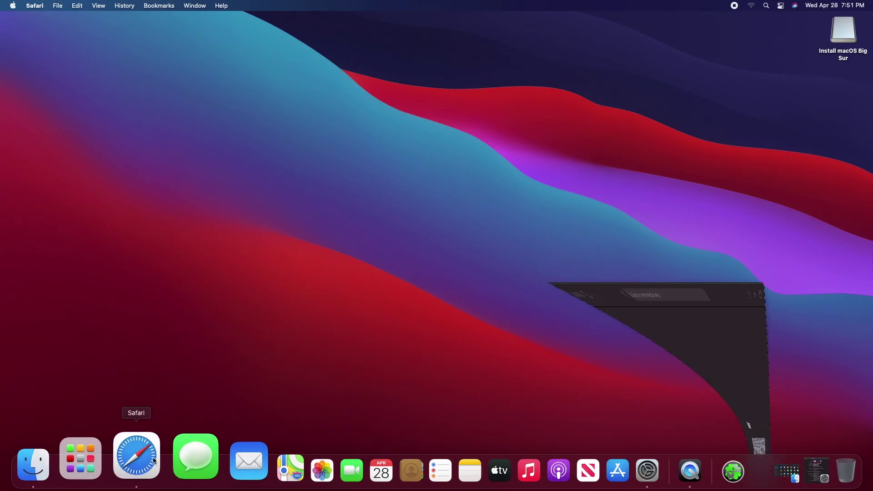
pyautogui.click(133, 455)
pyautogui.click(170, 24)
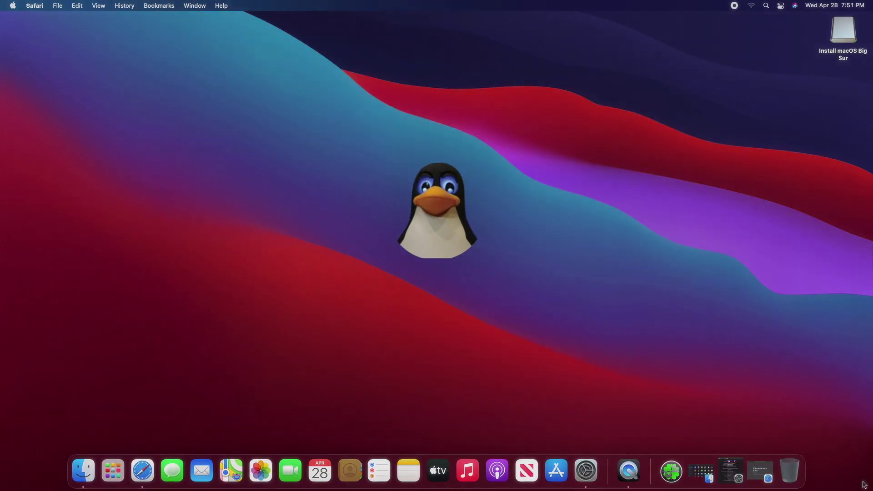